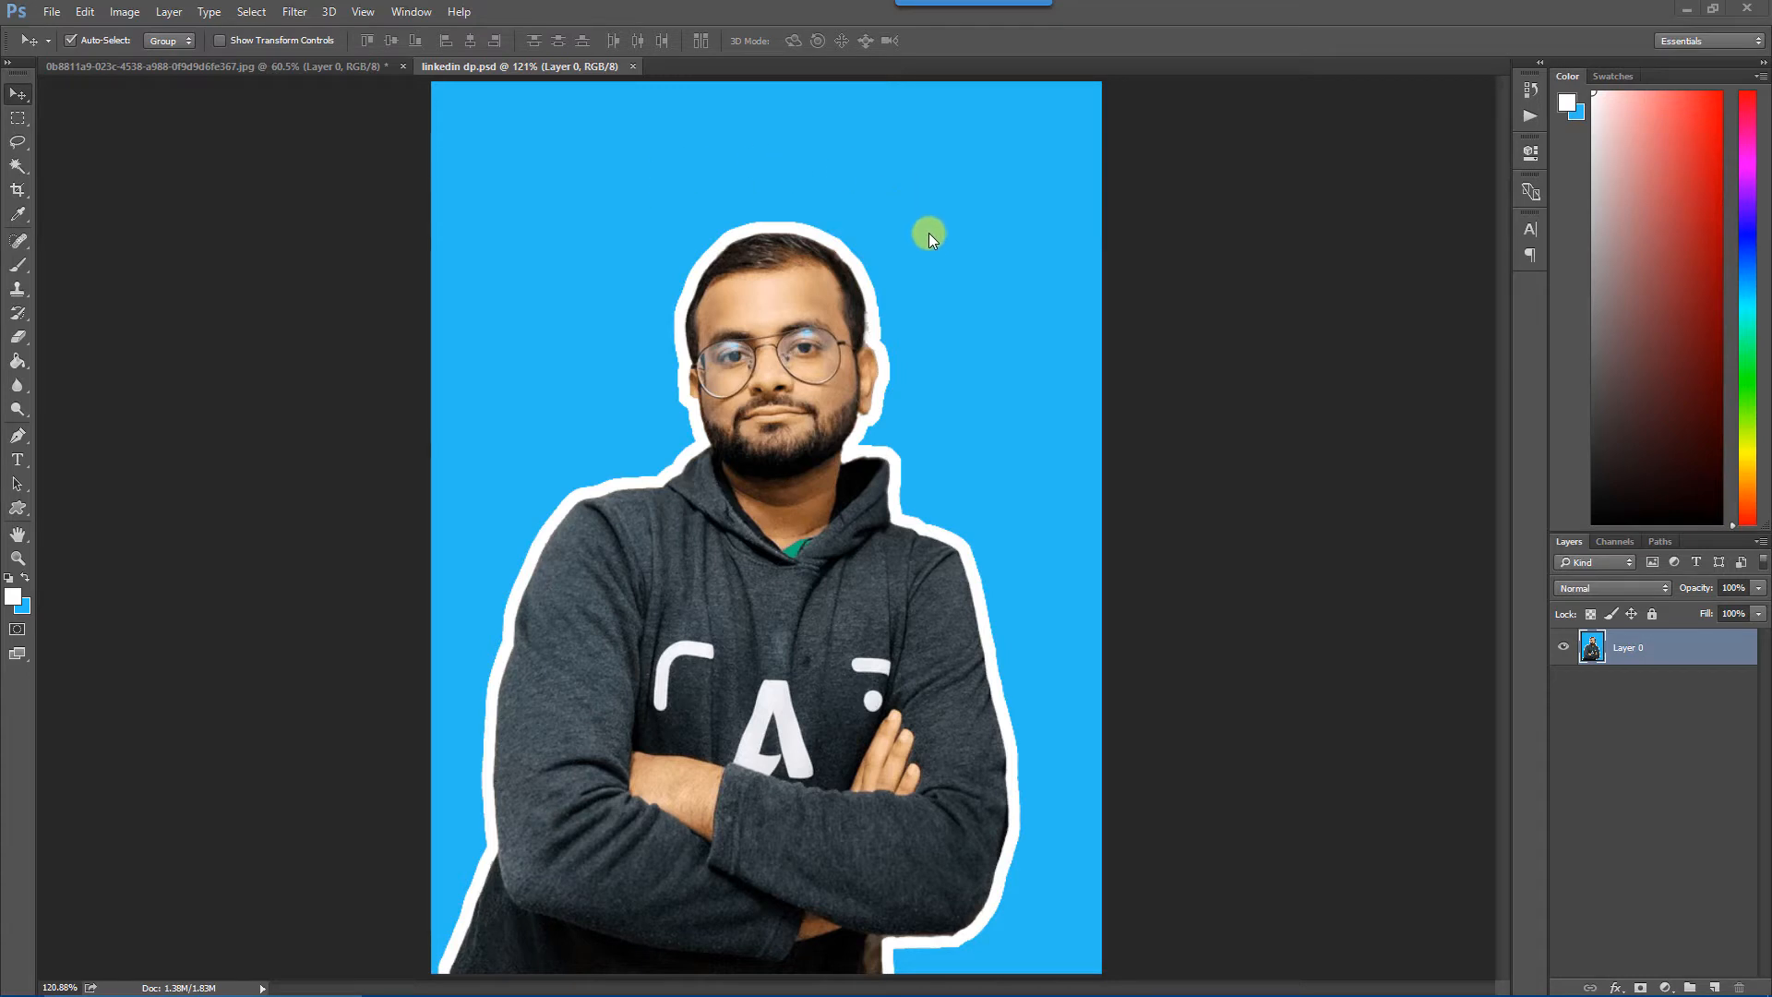
Compare the original portrait photo with the finished blue-background version in linkedin dp.psd, ending on the original photo.
left_click(267, 68)
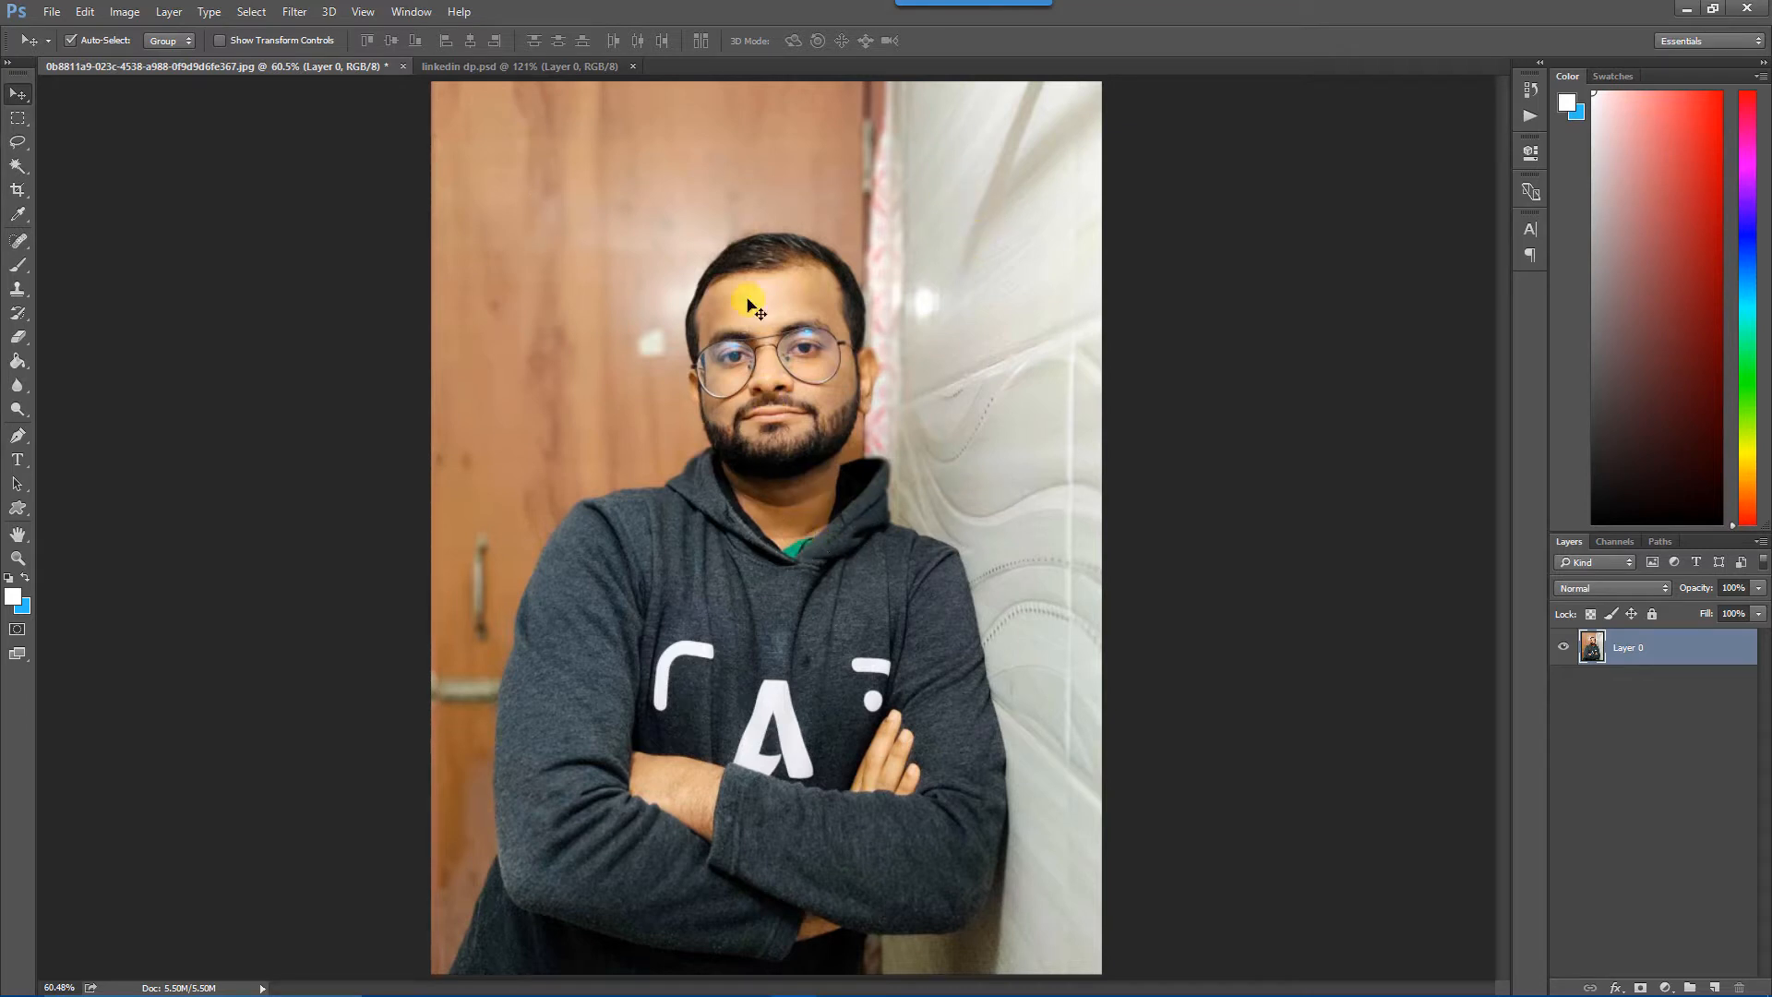
left_click(513, 67)
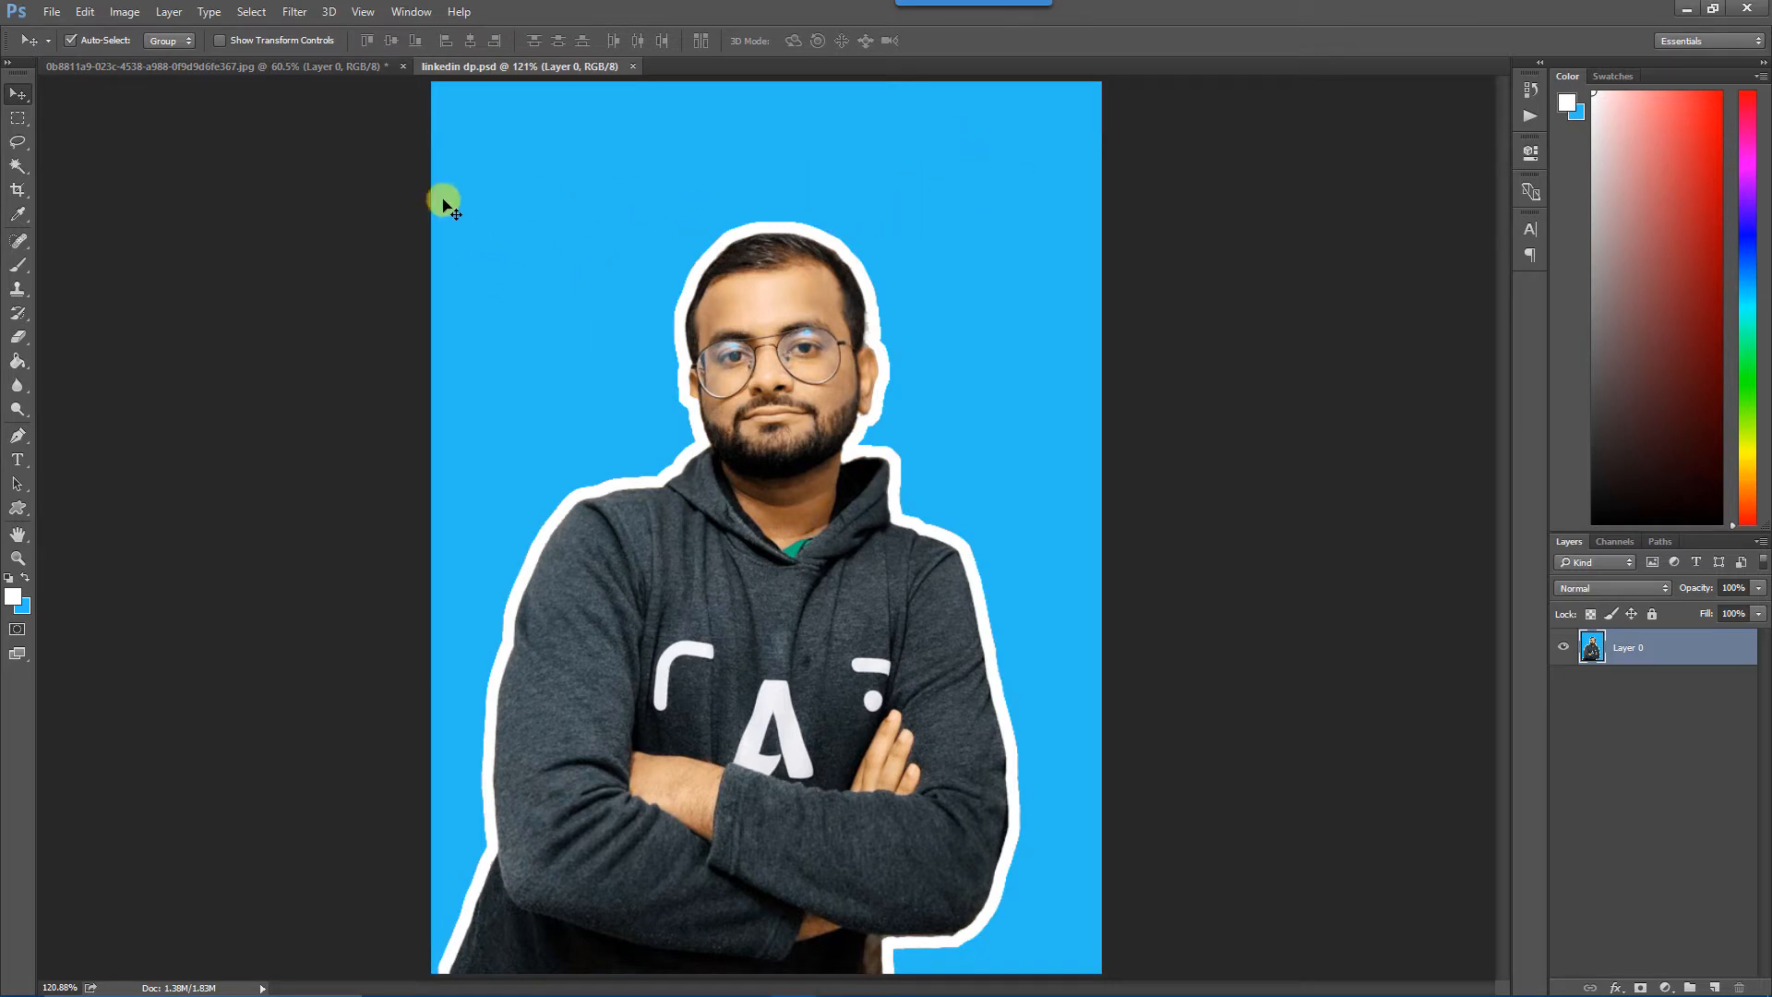
left_click(306, 68)
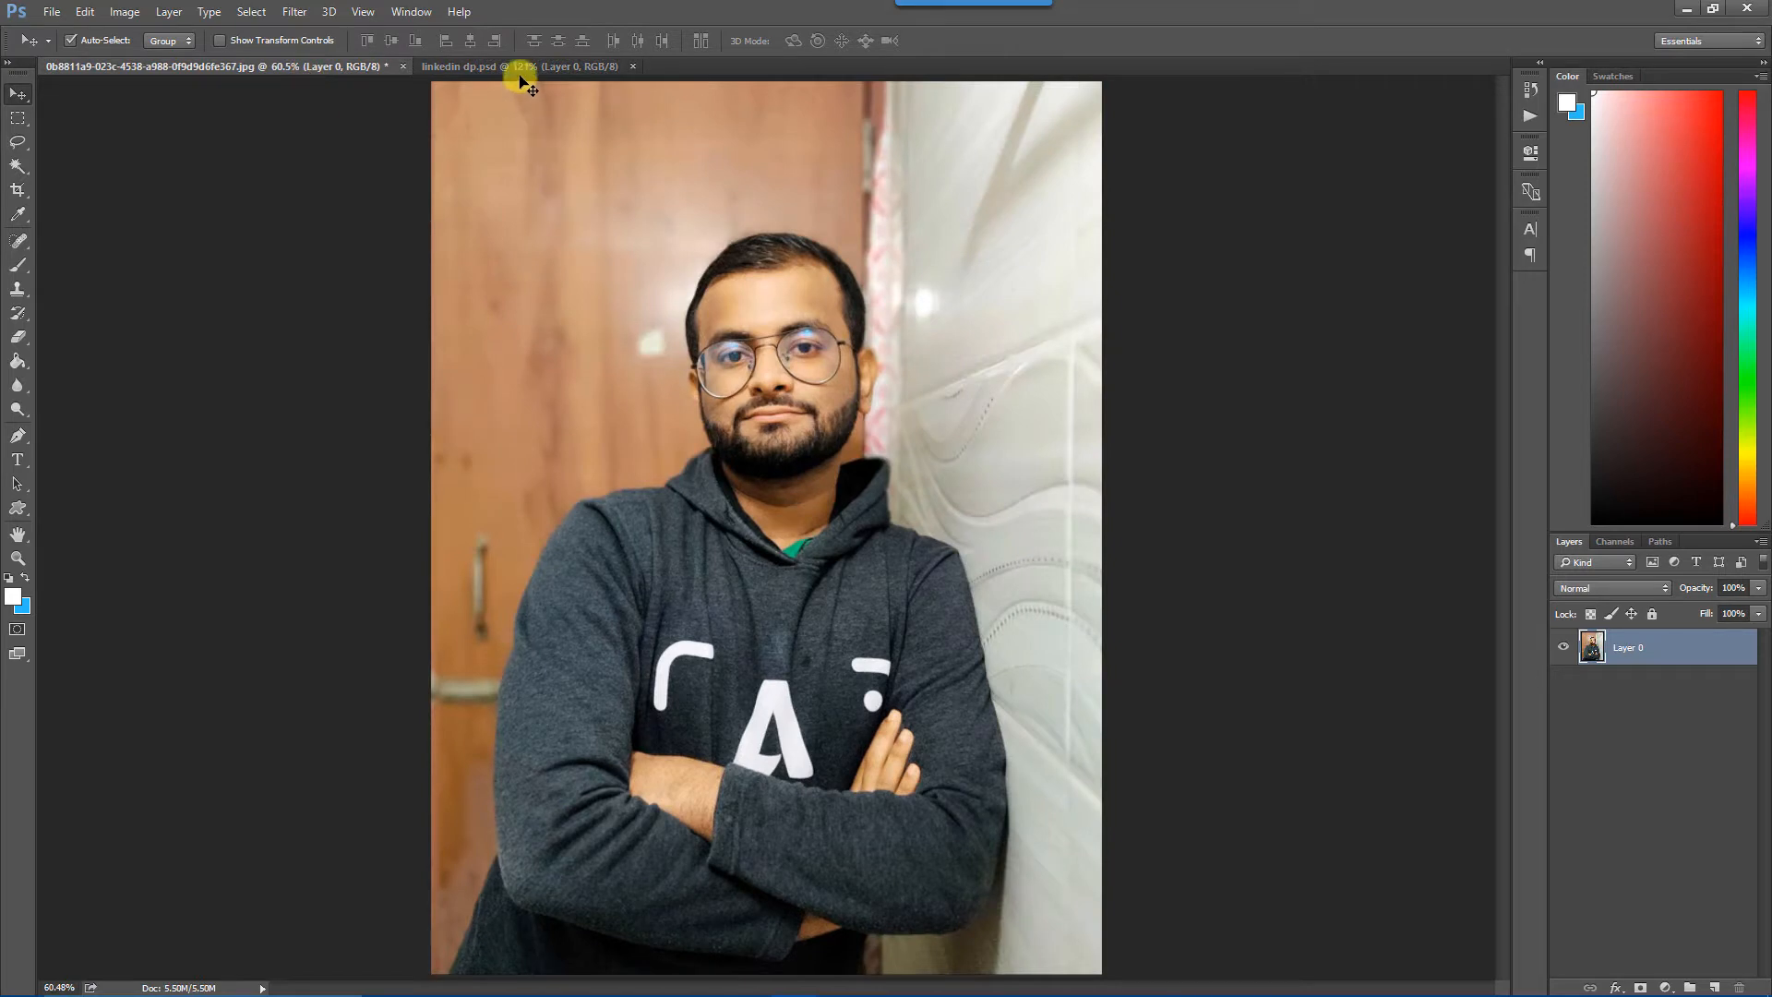
left_click(519, 68)
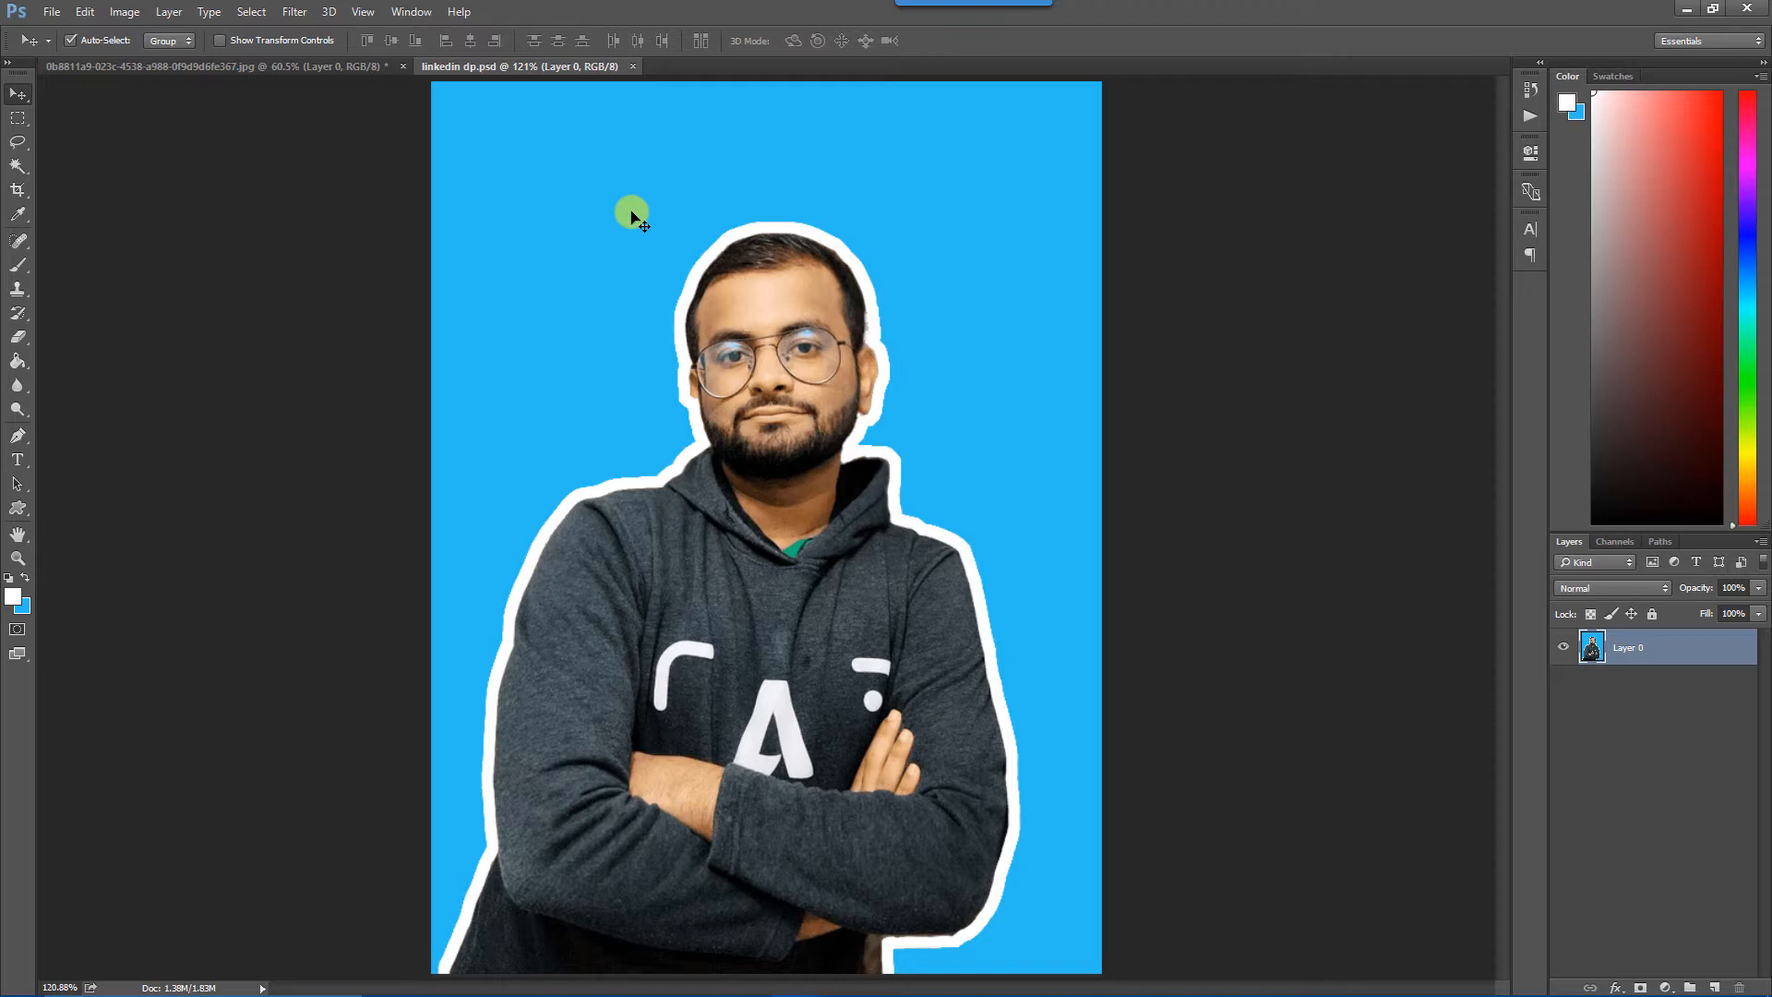
left_click(252, 65)
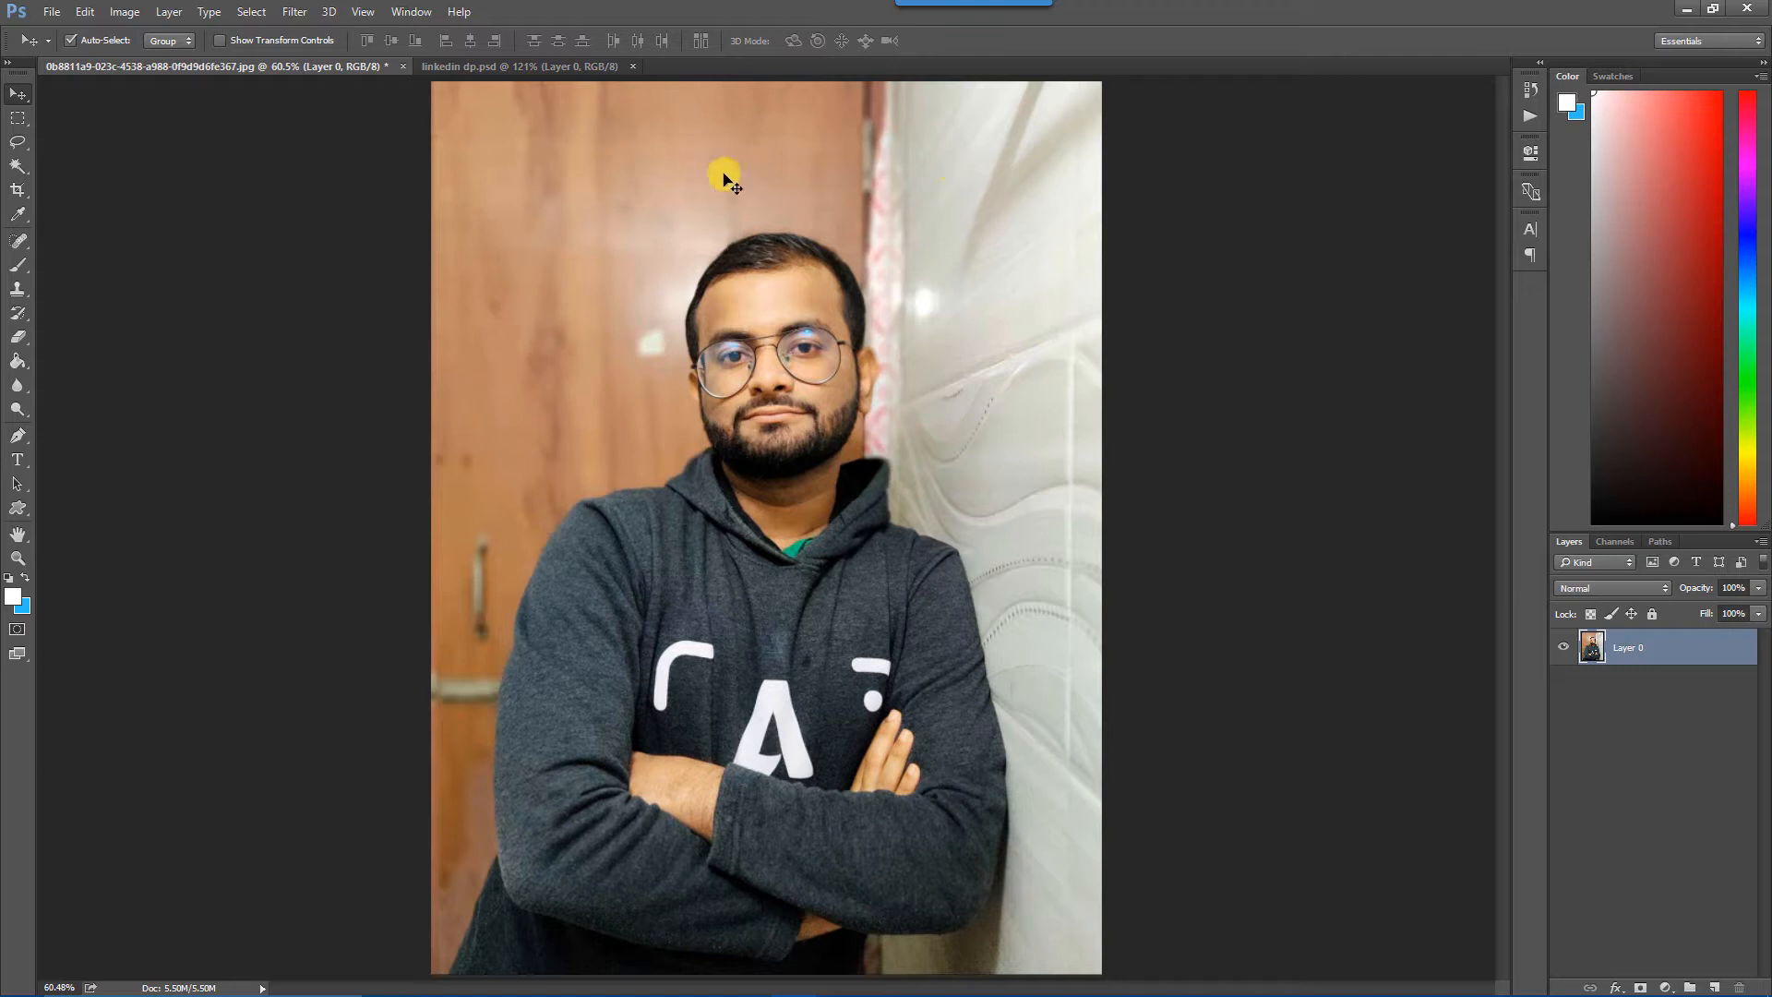
Try to select the door and the wall behind the man with the Magic Wand at tolerance 32, and clear the selection.
left_click(20, 168)
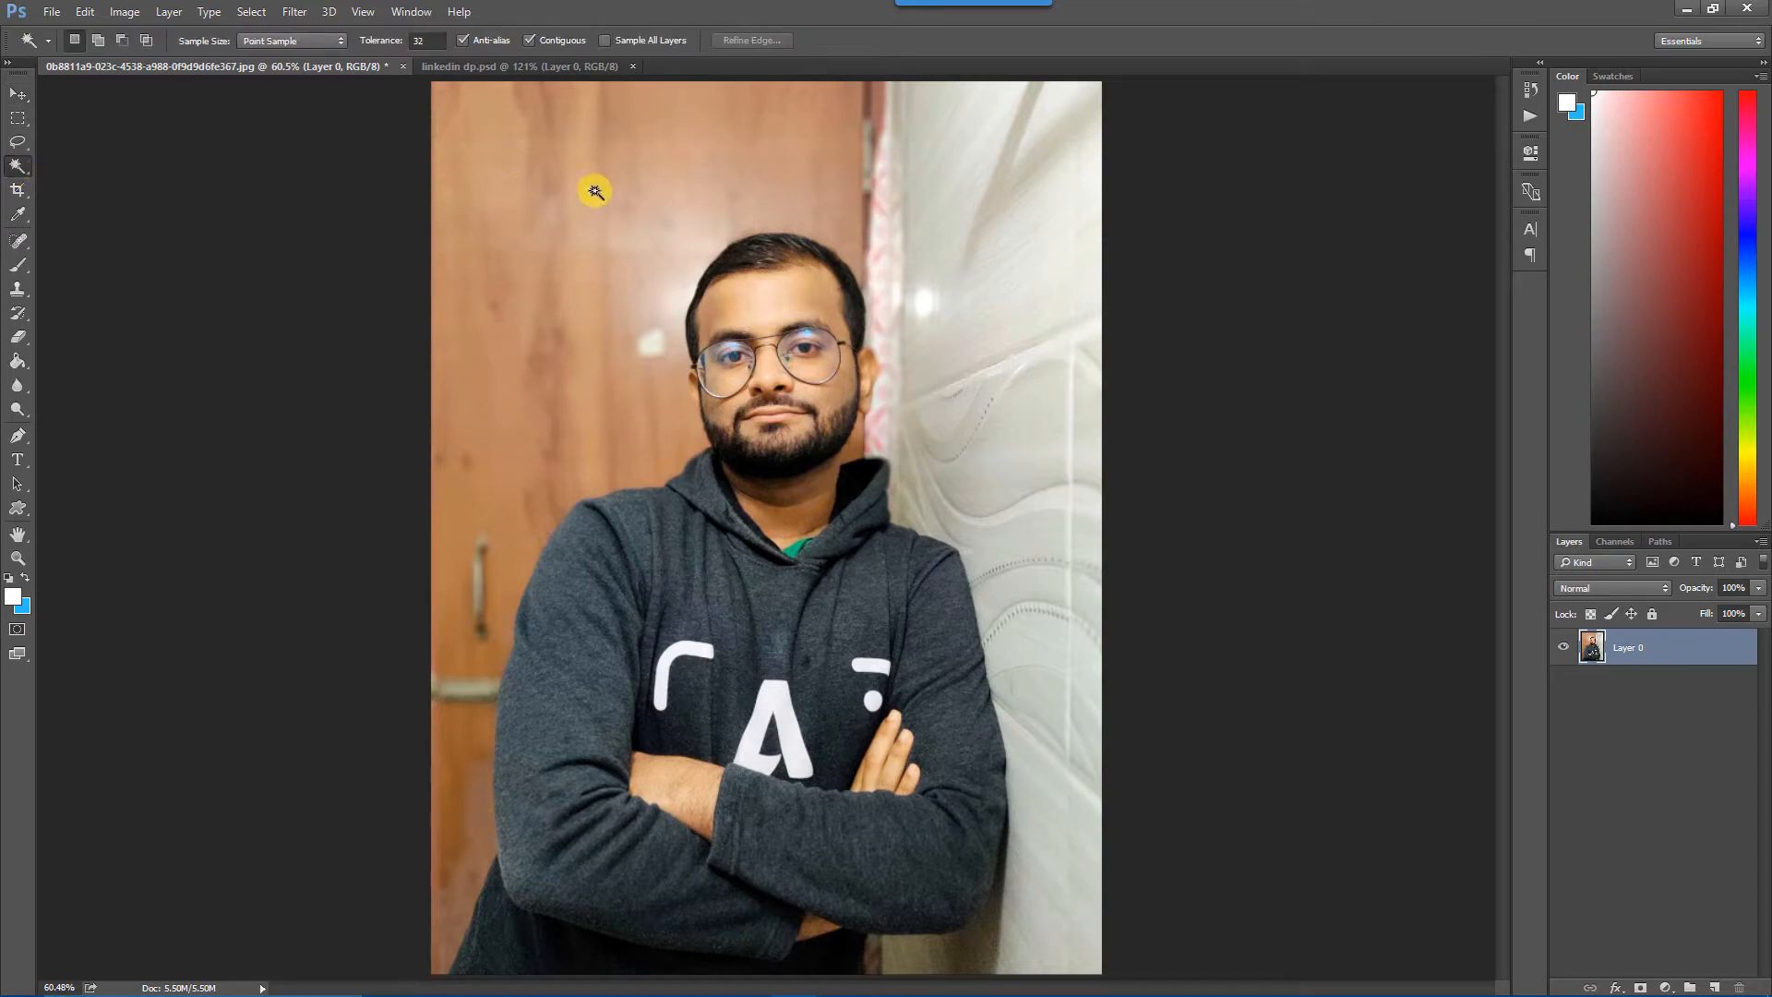
left_click(560, 201)
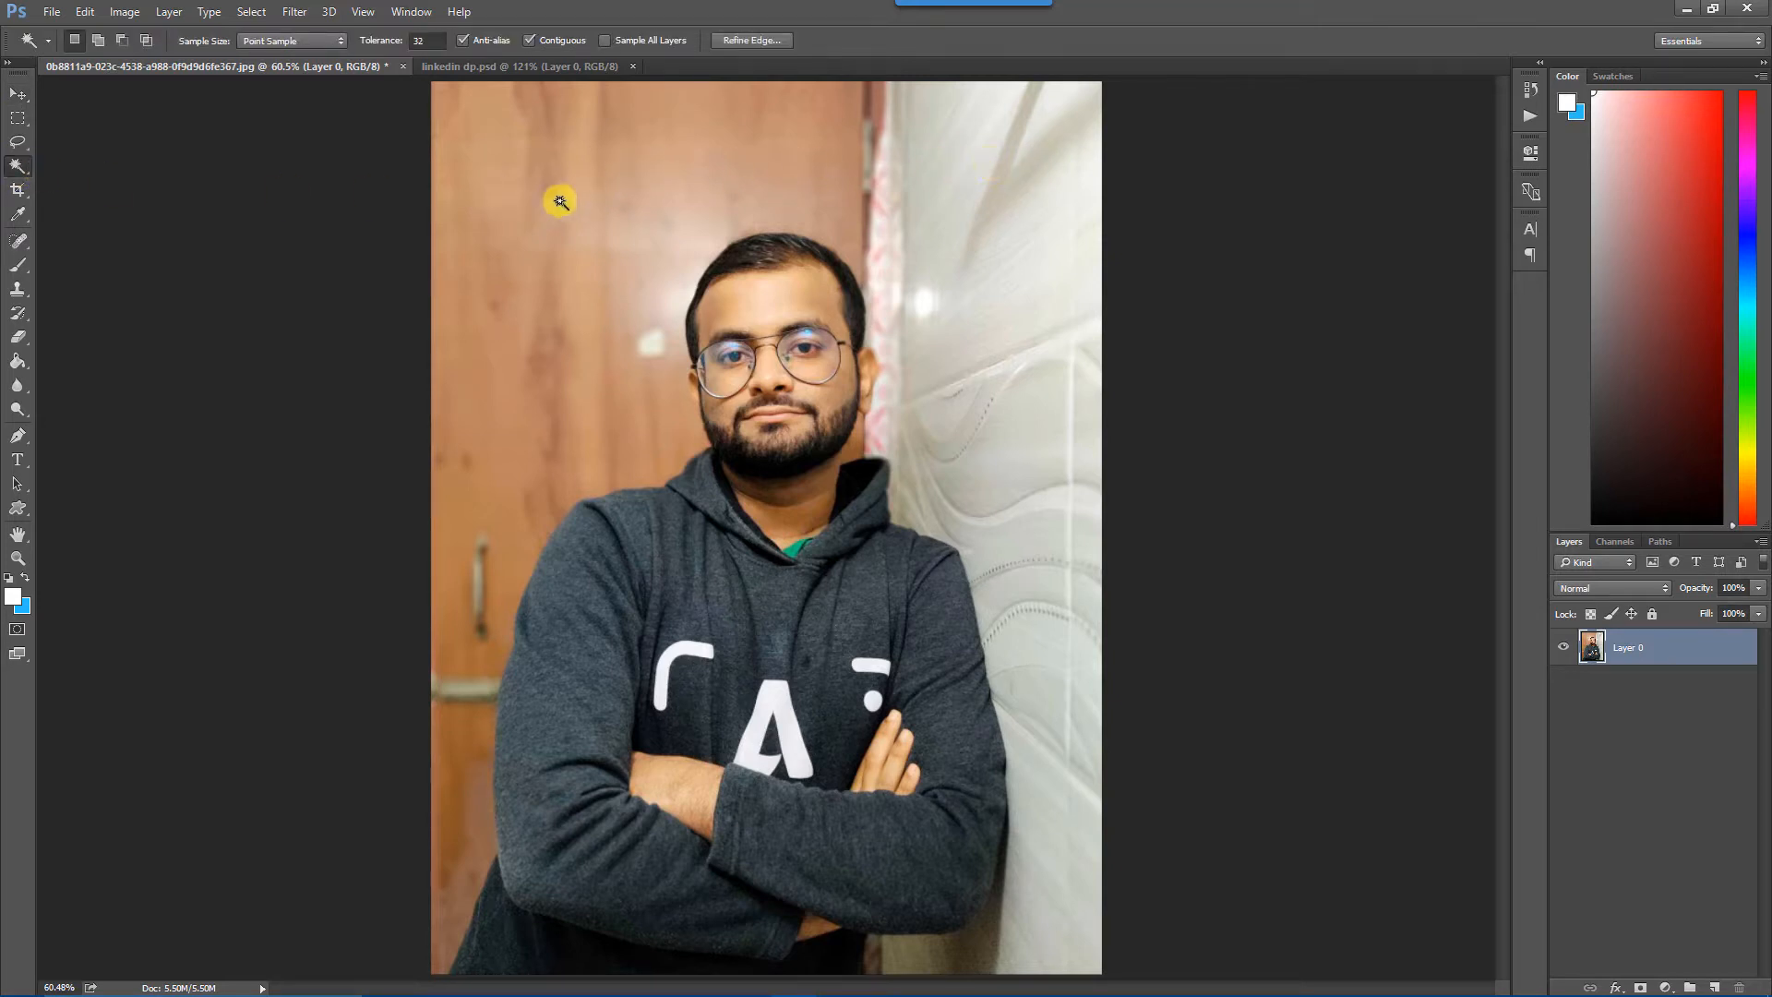
left_click(992, 269)
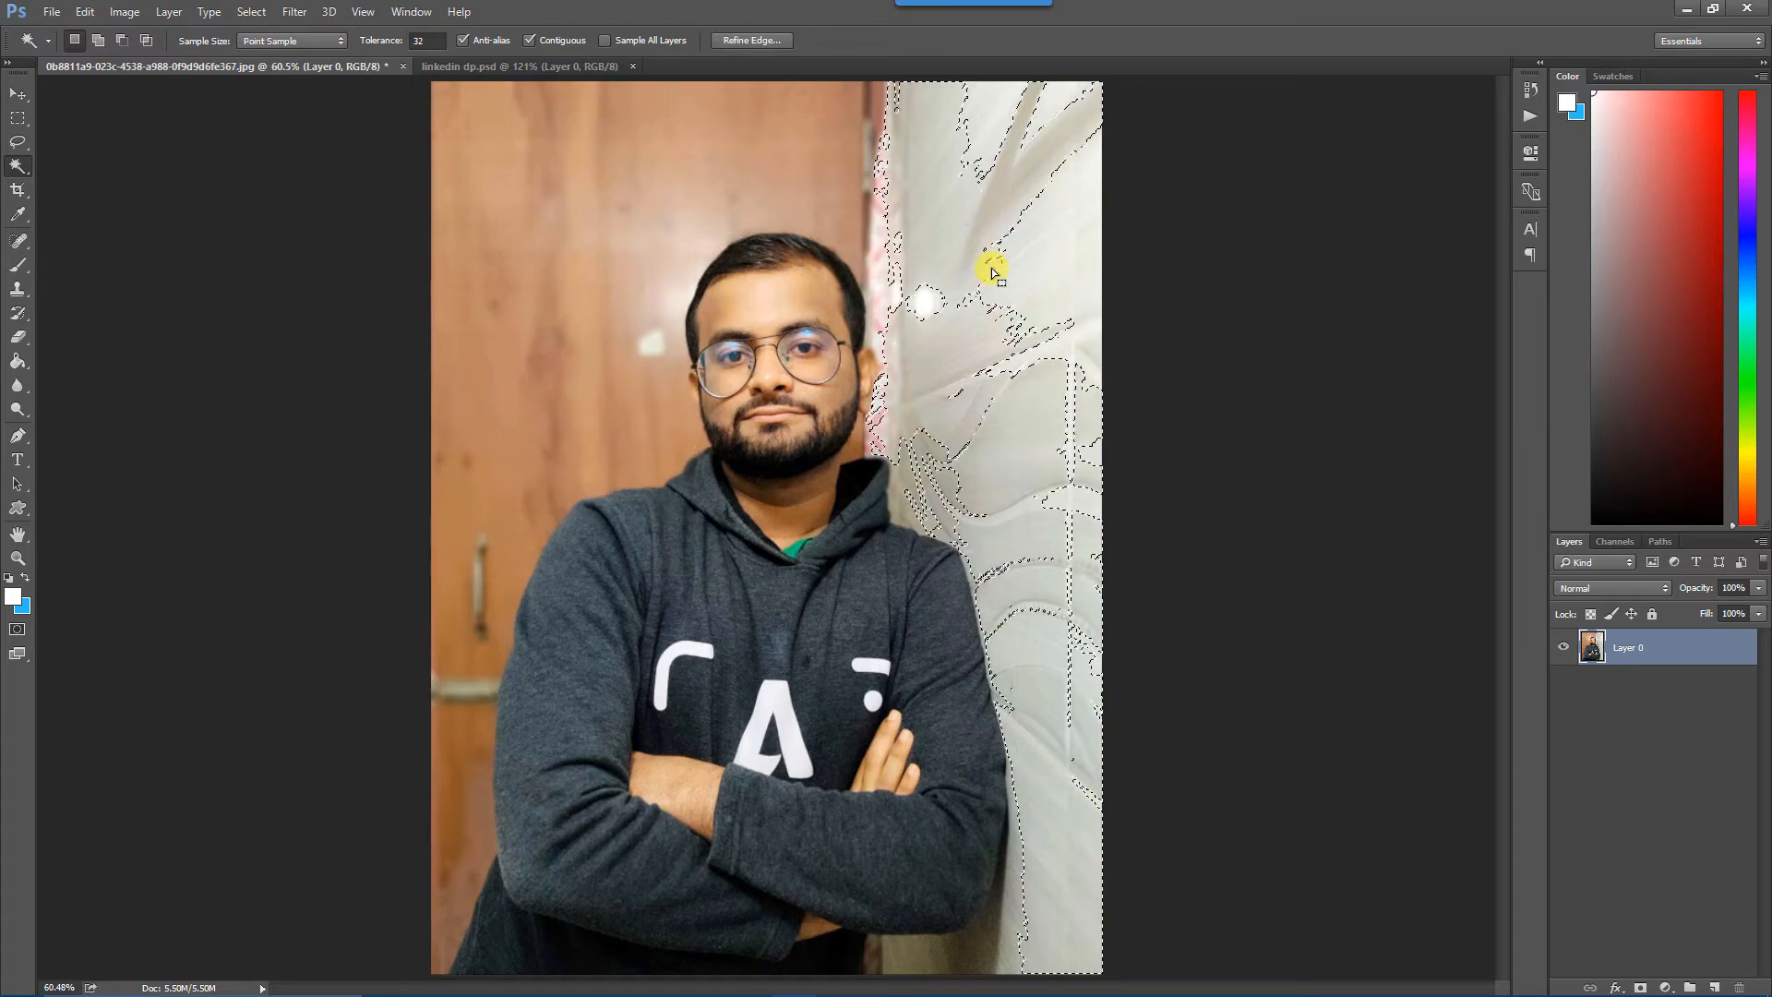
left_click(612, 397)
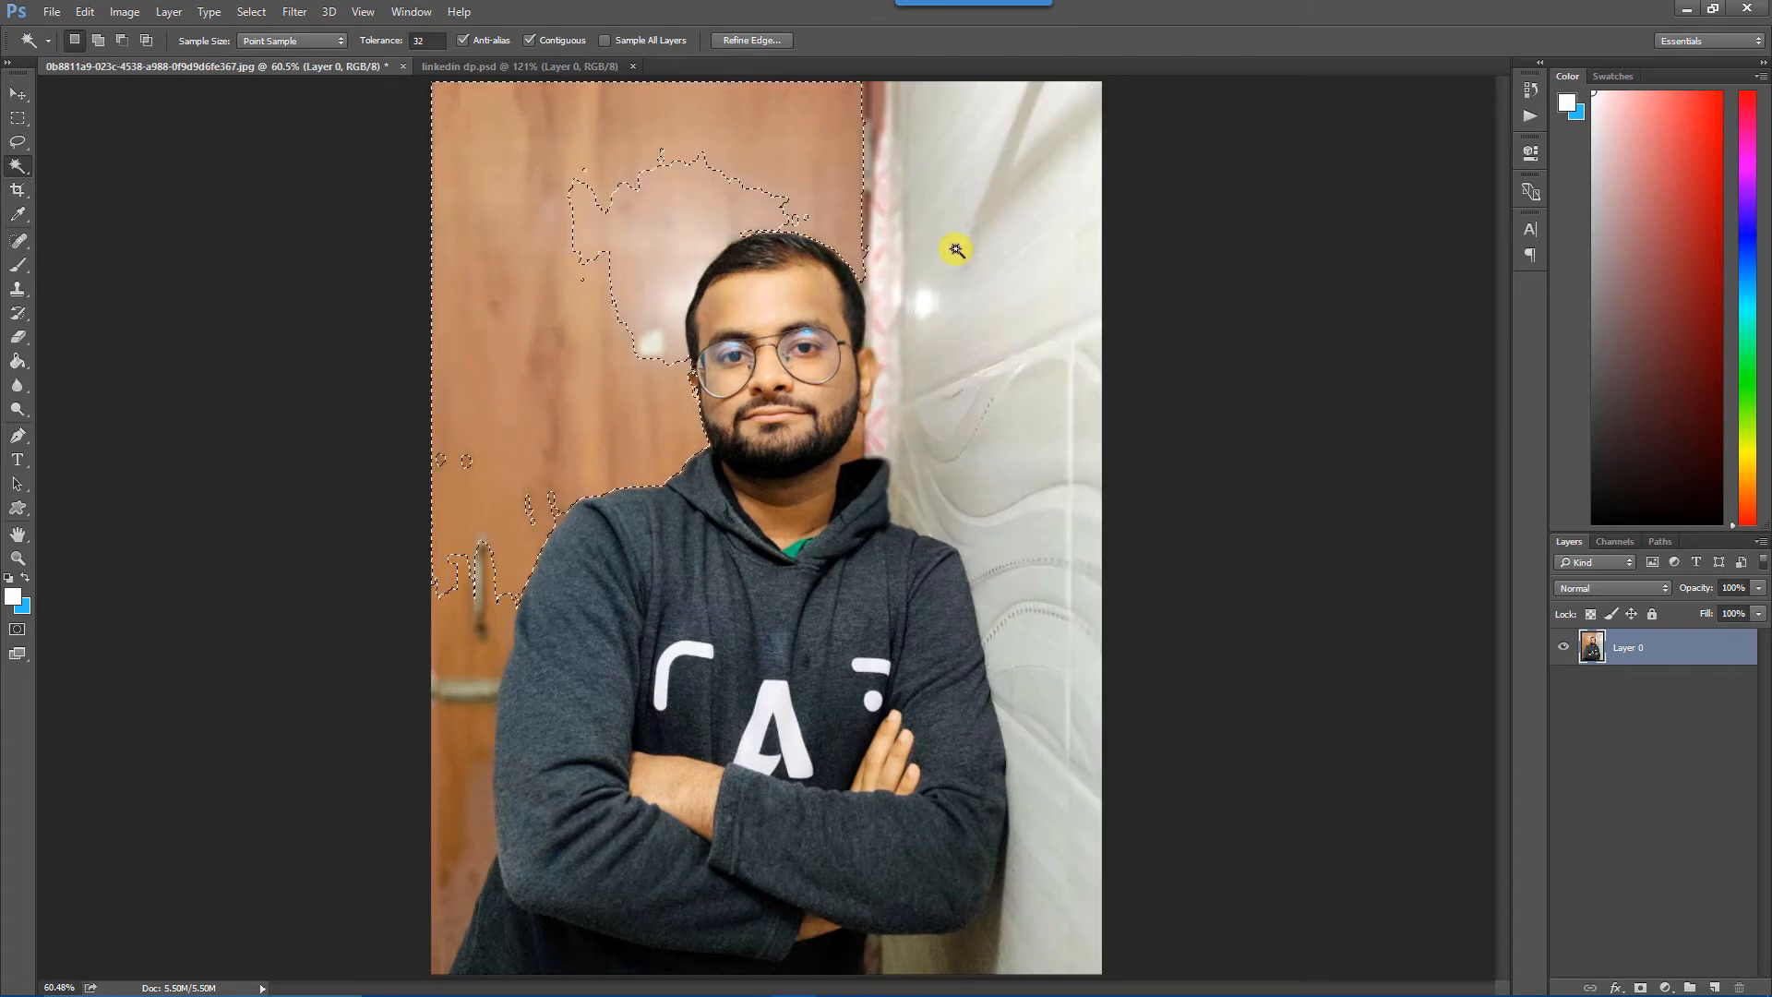
left_click(957, 249)
left_click(625, 403)
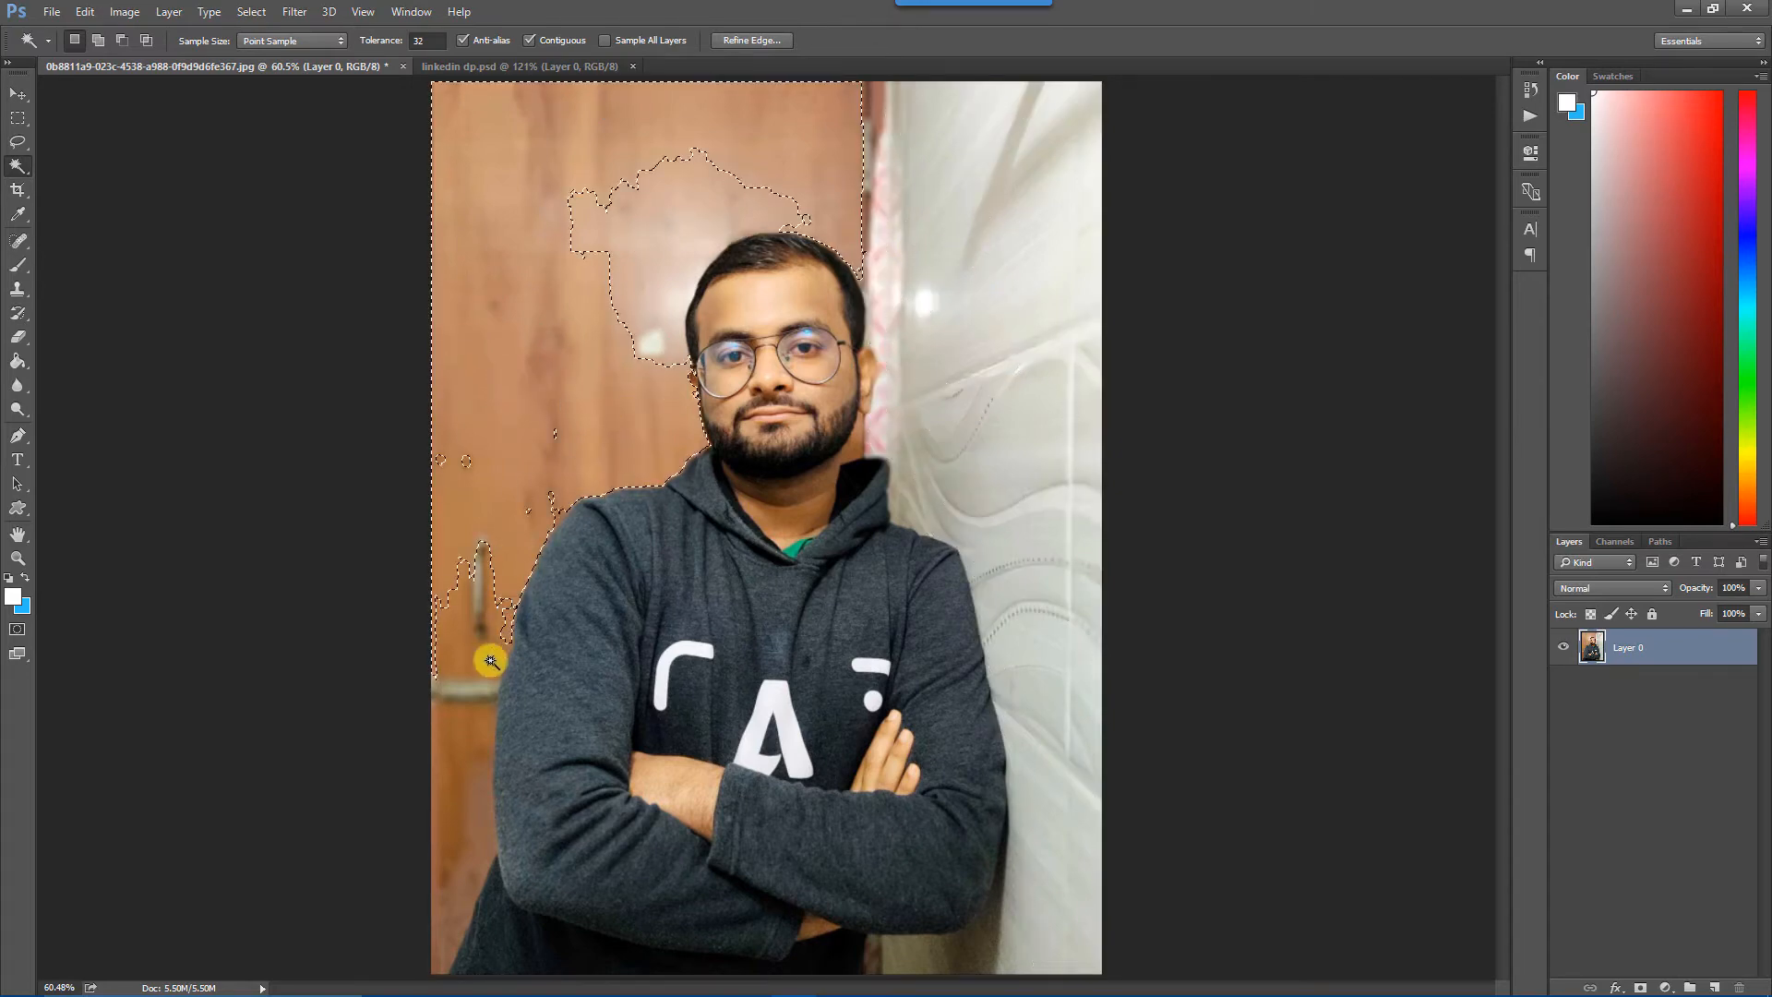
left_click(1003, 199)
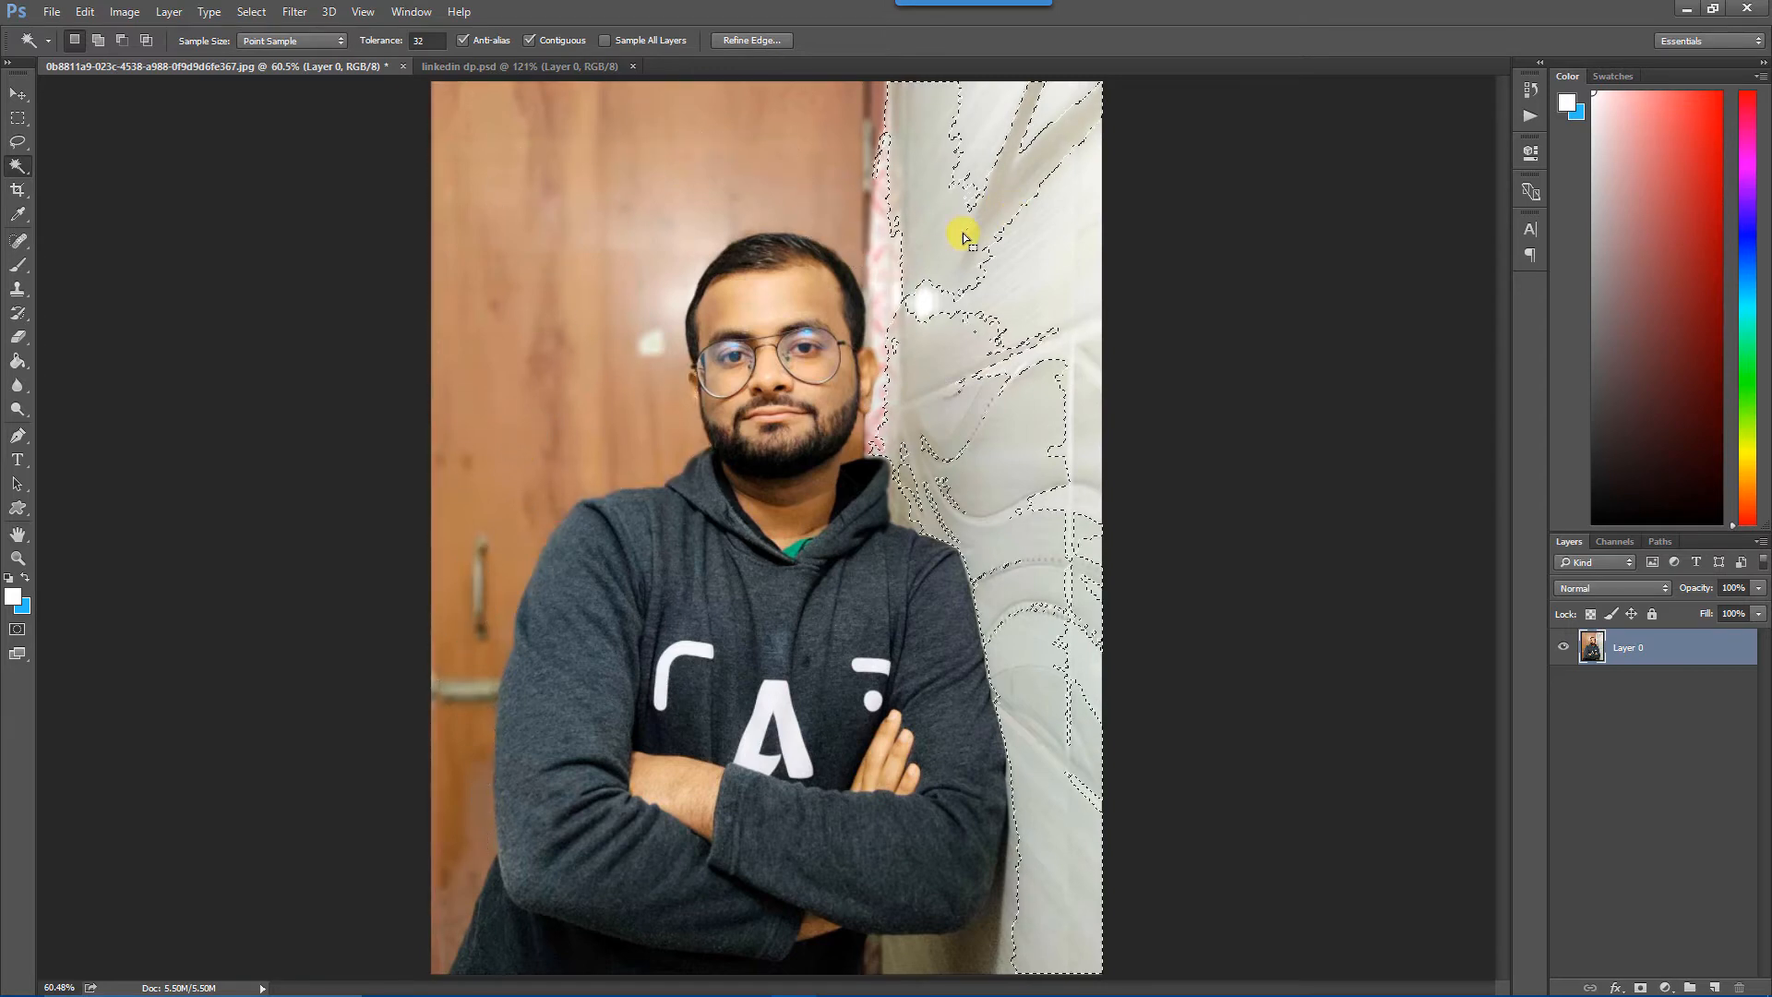
key("ctrl+d")
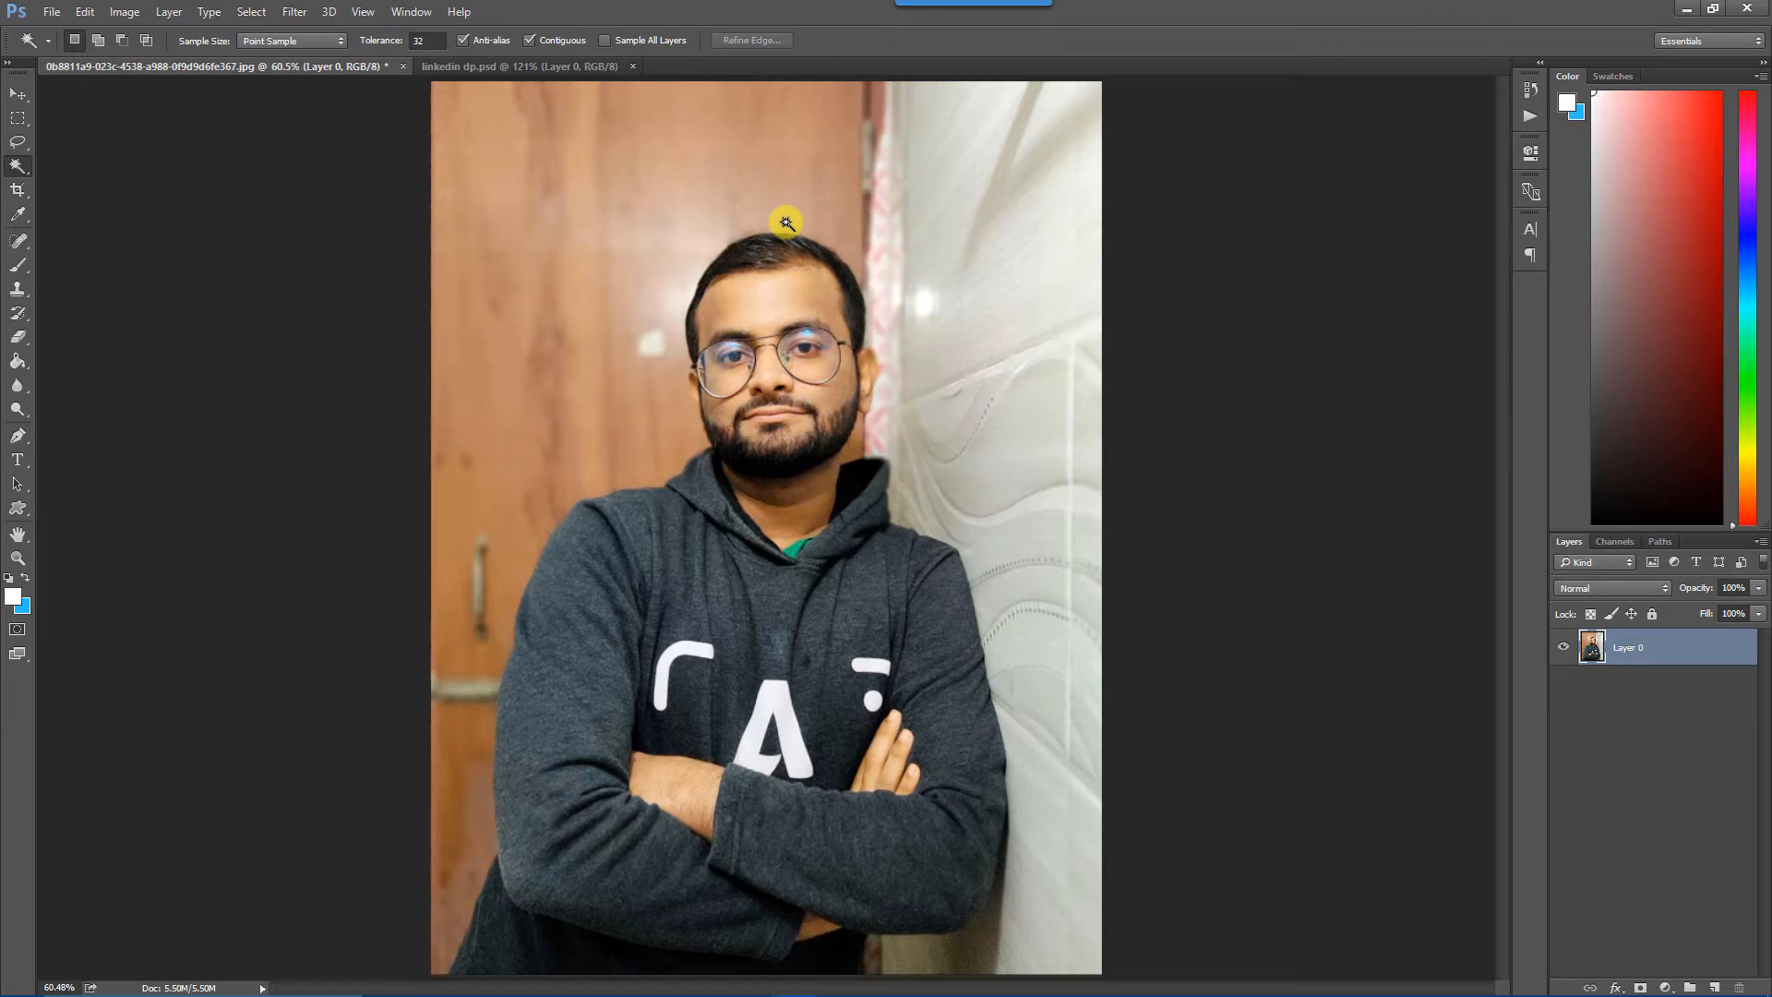
Review the outlined design in linkedin dp.psd once more and return to the original portrait photo.
key("alt+Tab")
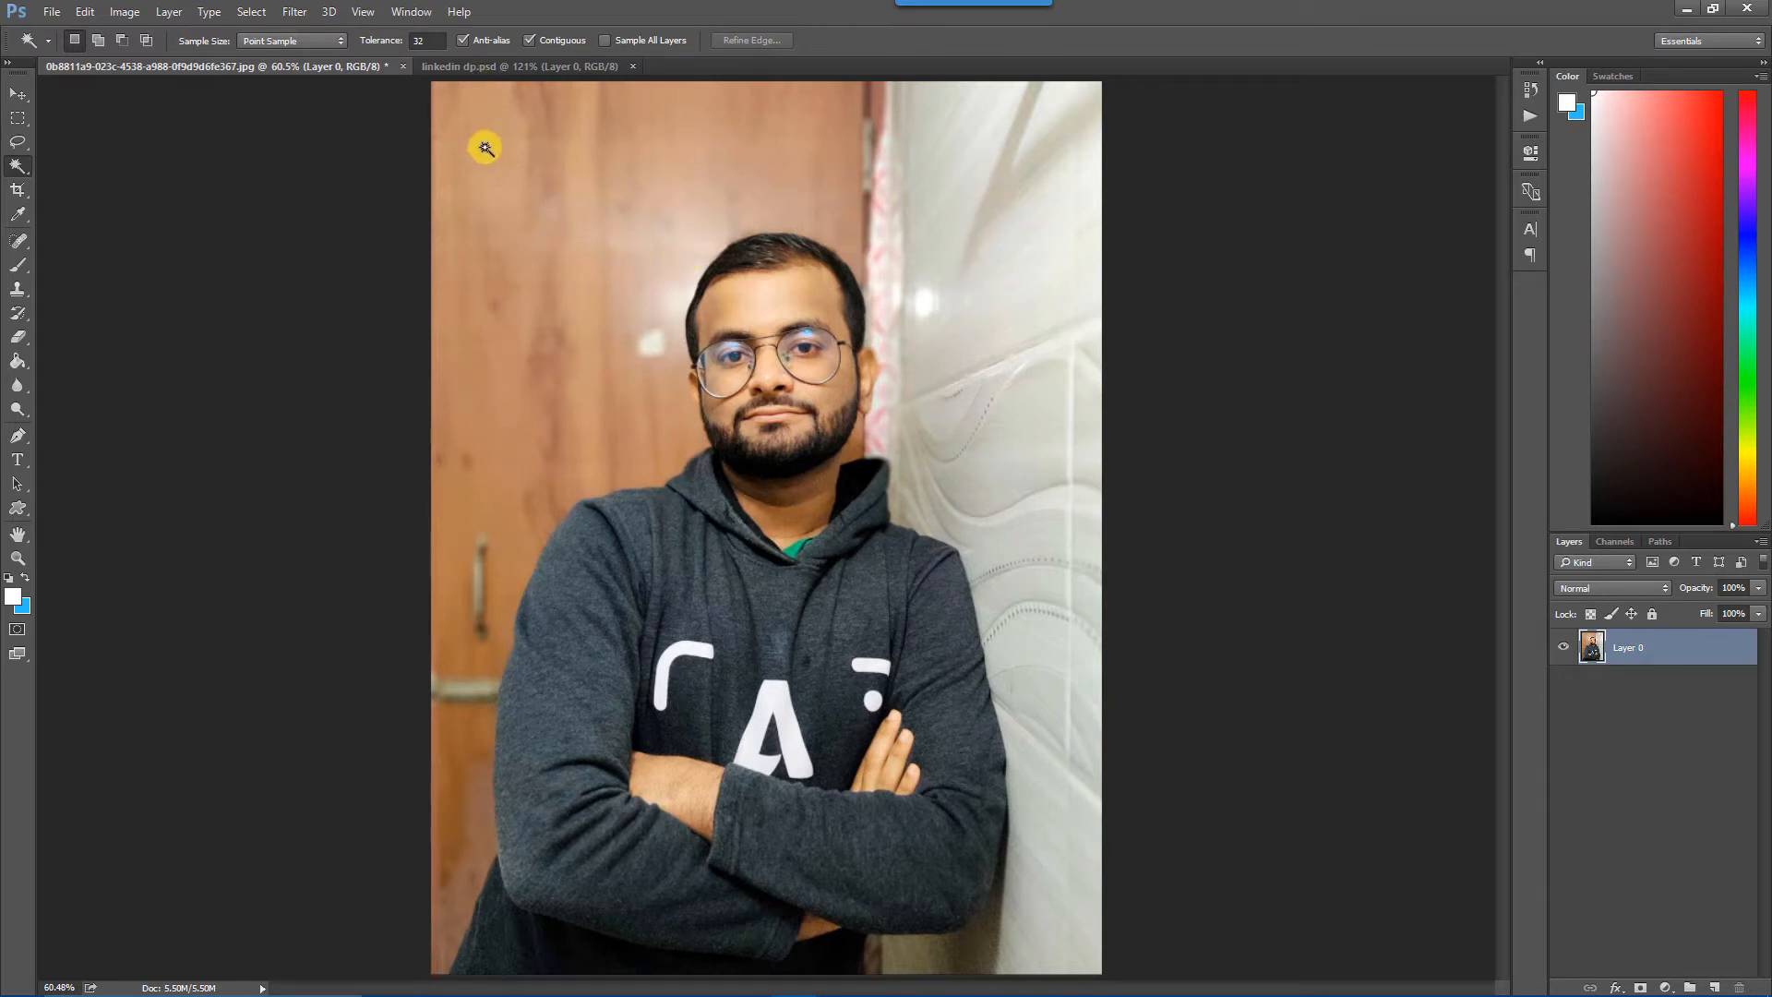
left_click(493, 71)
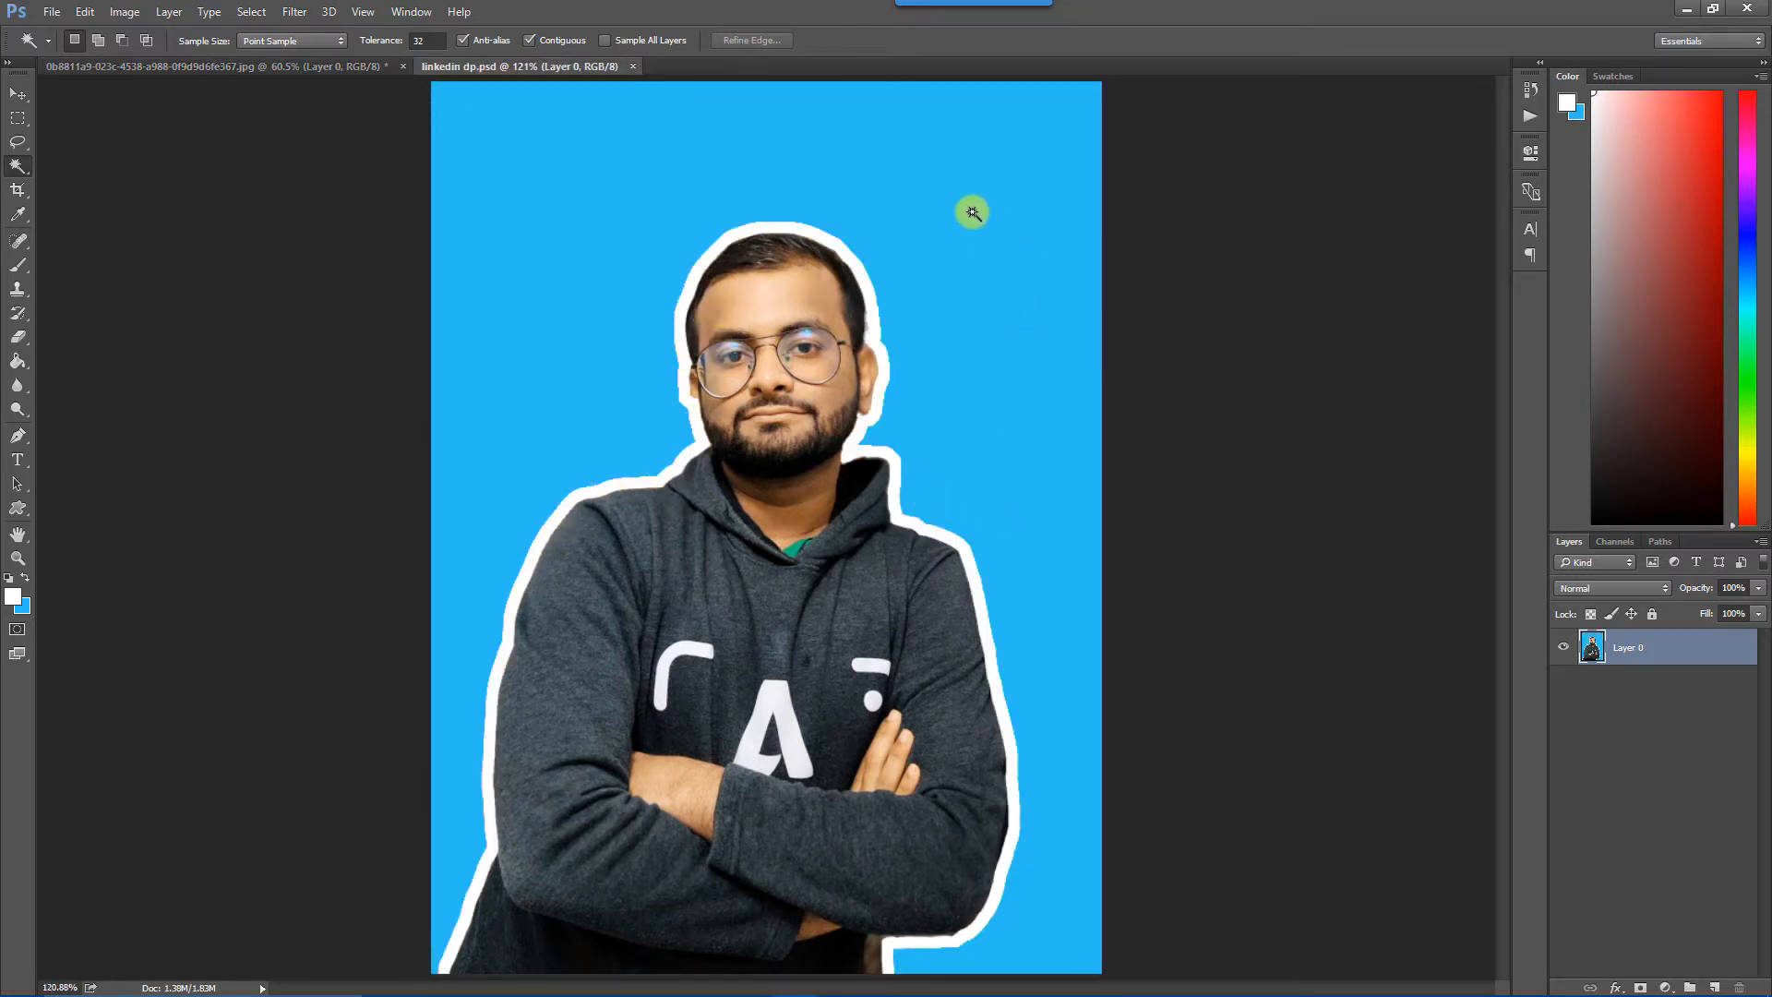
left_click(308, 66)
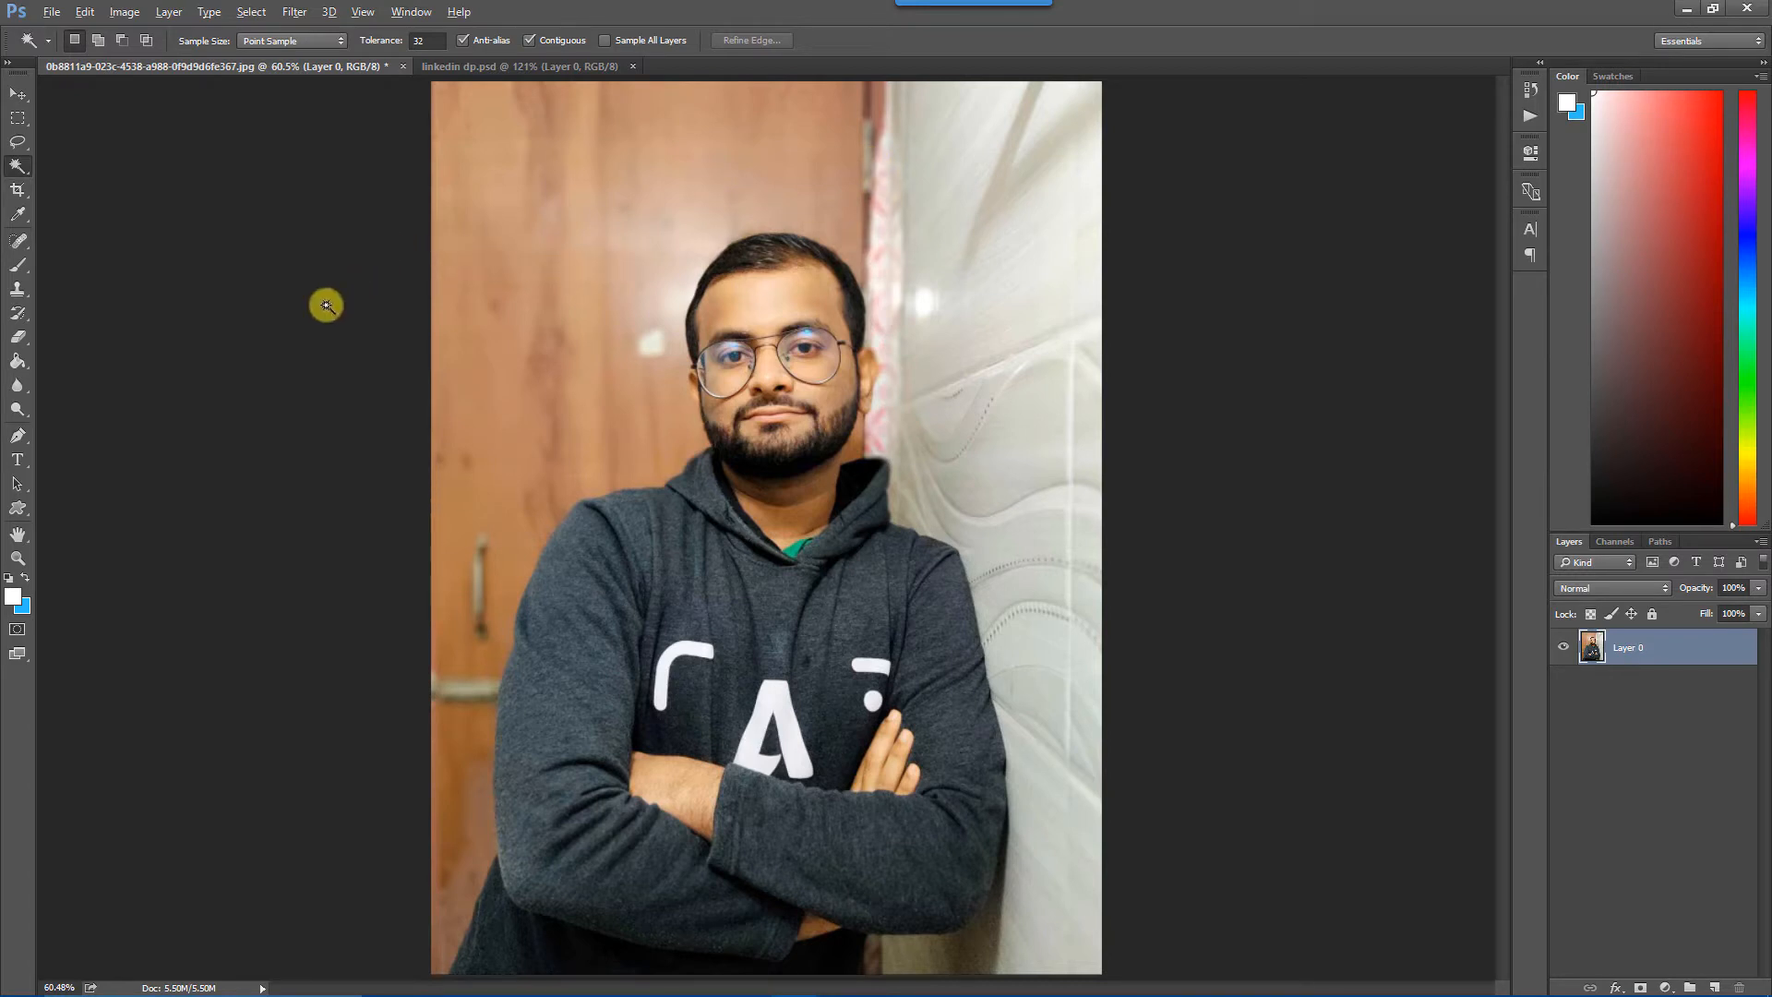
Switch to remove.bg in the browser and upload 0b8811a9-023c-4538-a988-0f9d9d6fe367.jpg from New folder as the foreground image.
key("alt+Tab")
key("alt+Tab")
key("alt+Tab")
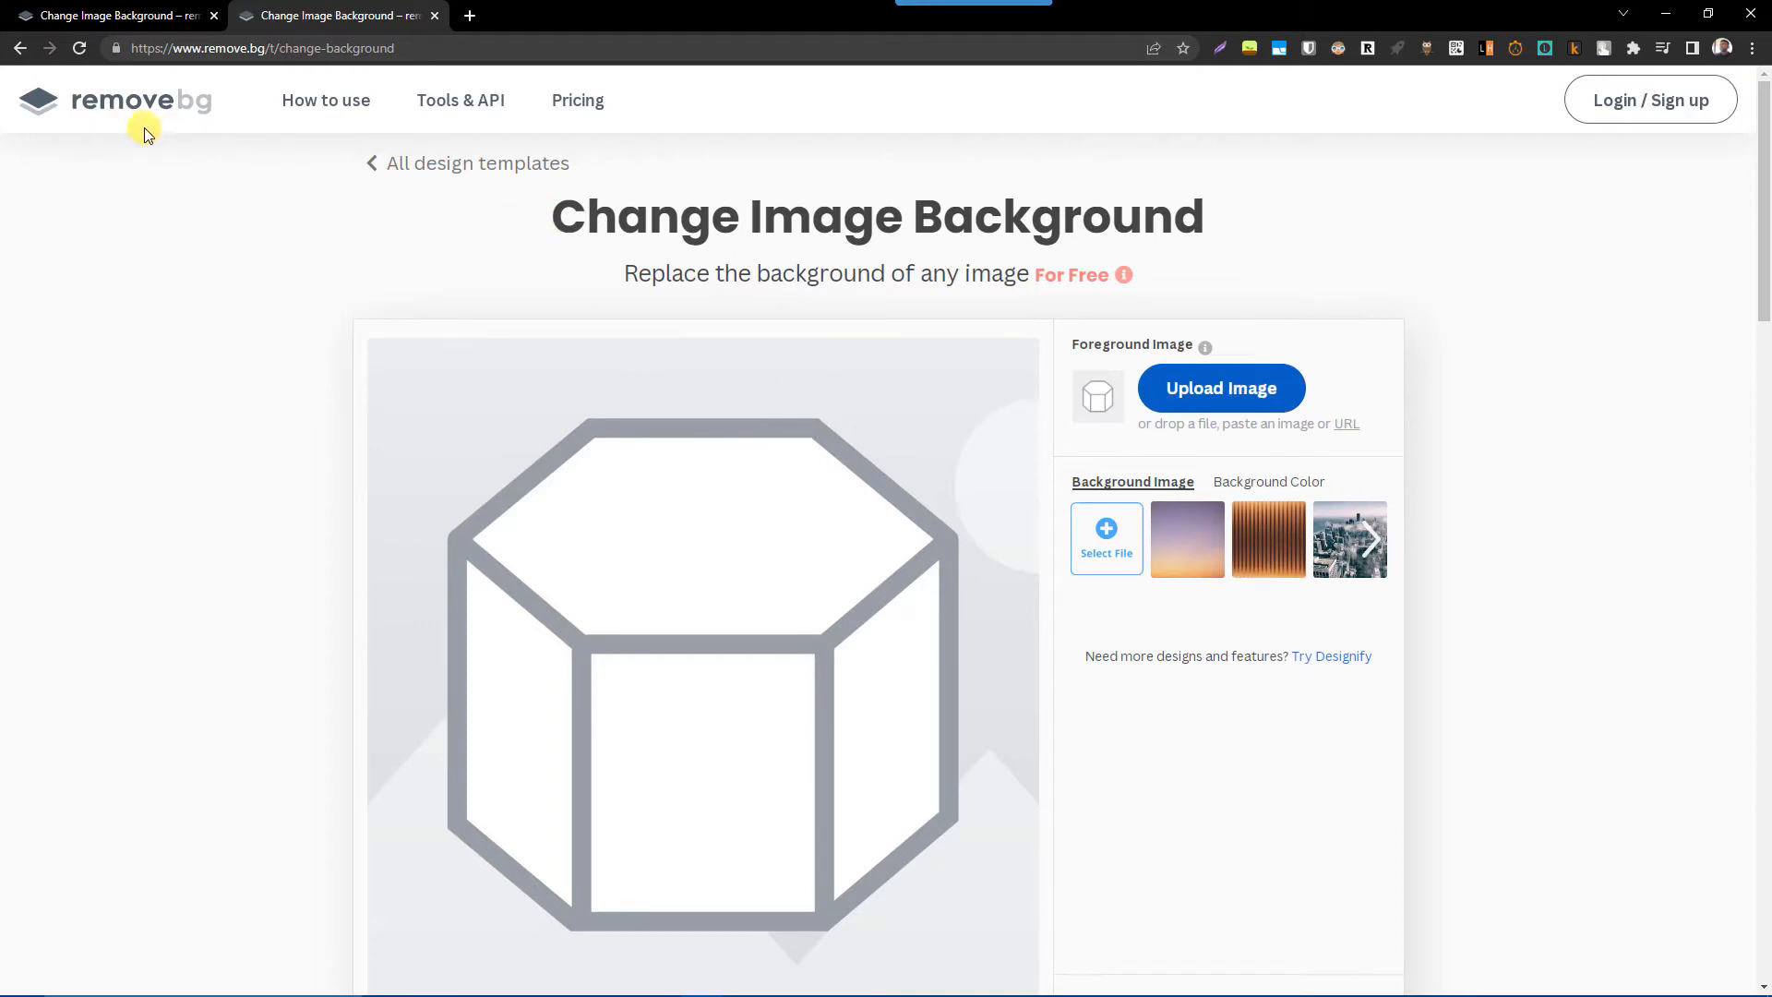
left_click(1202, 395)
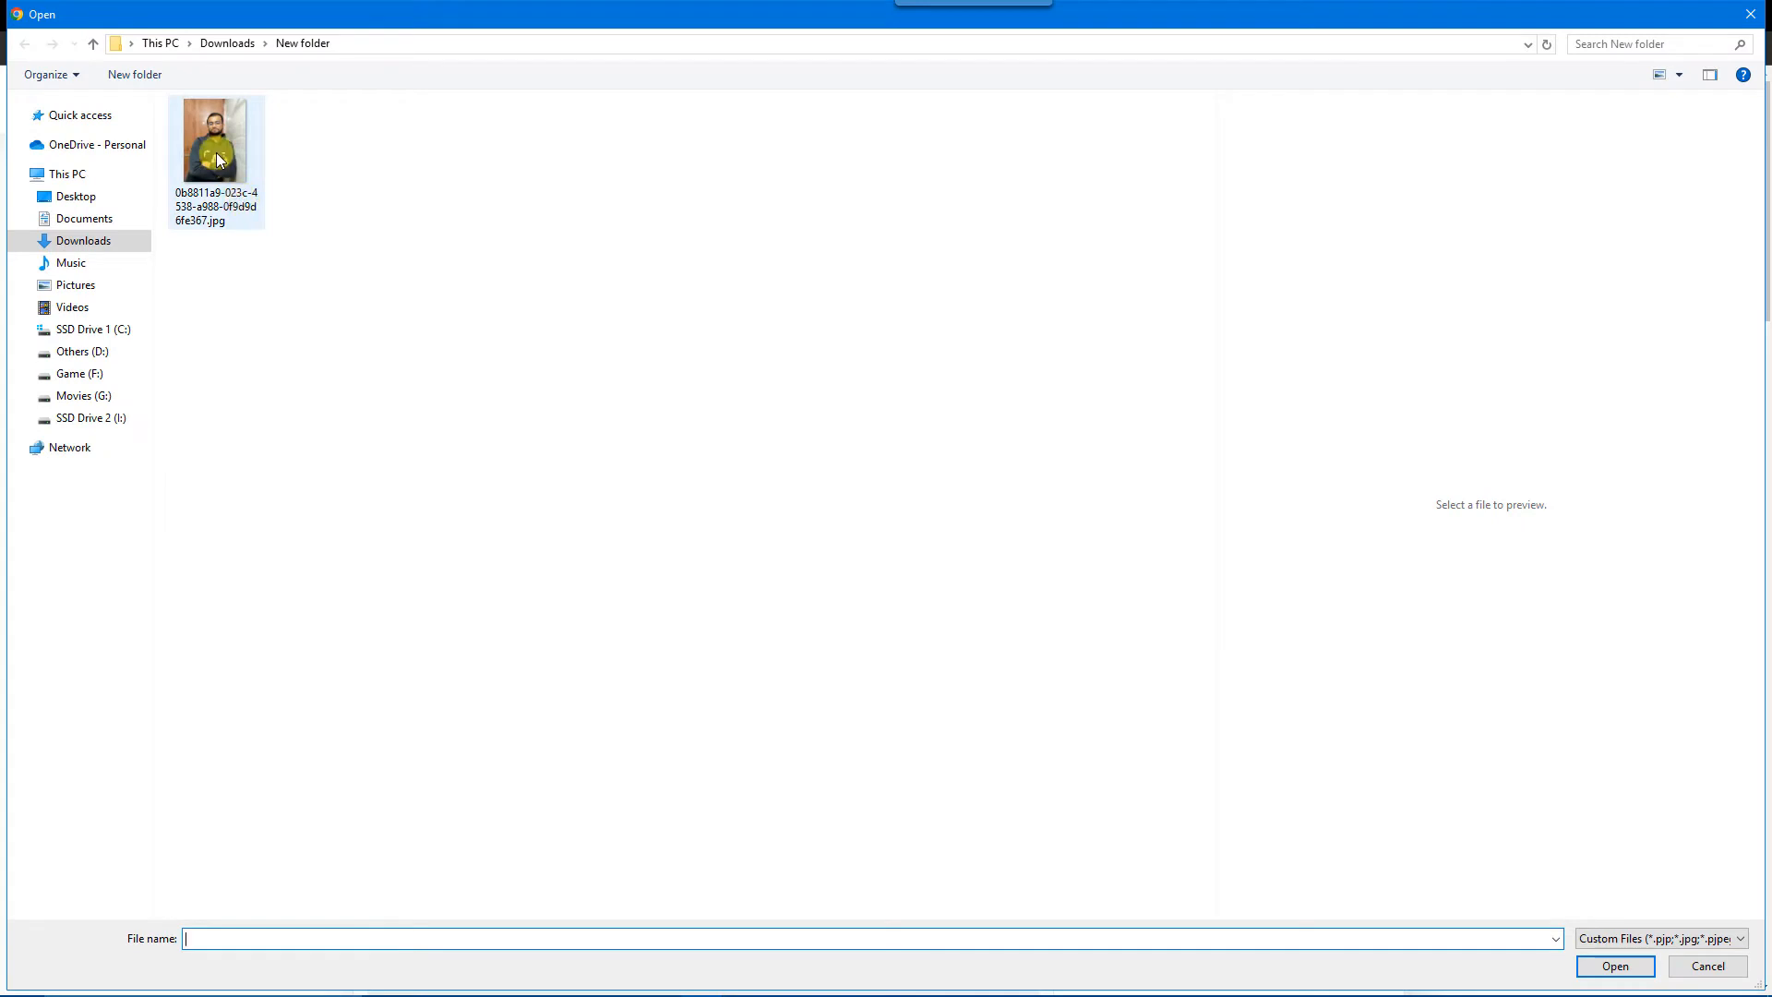
left_click(231, 196)
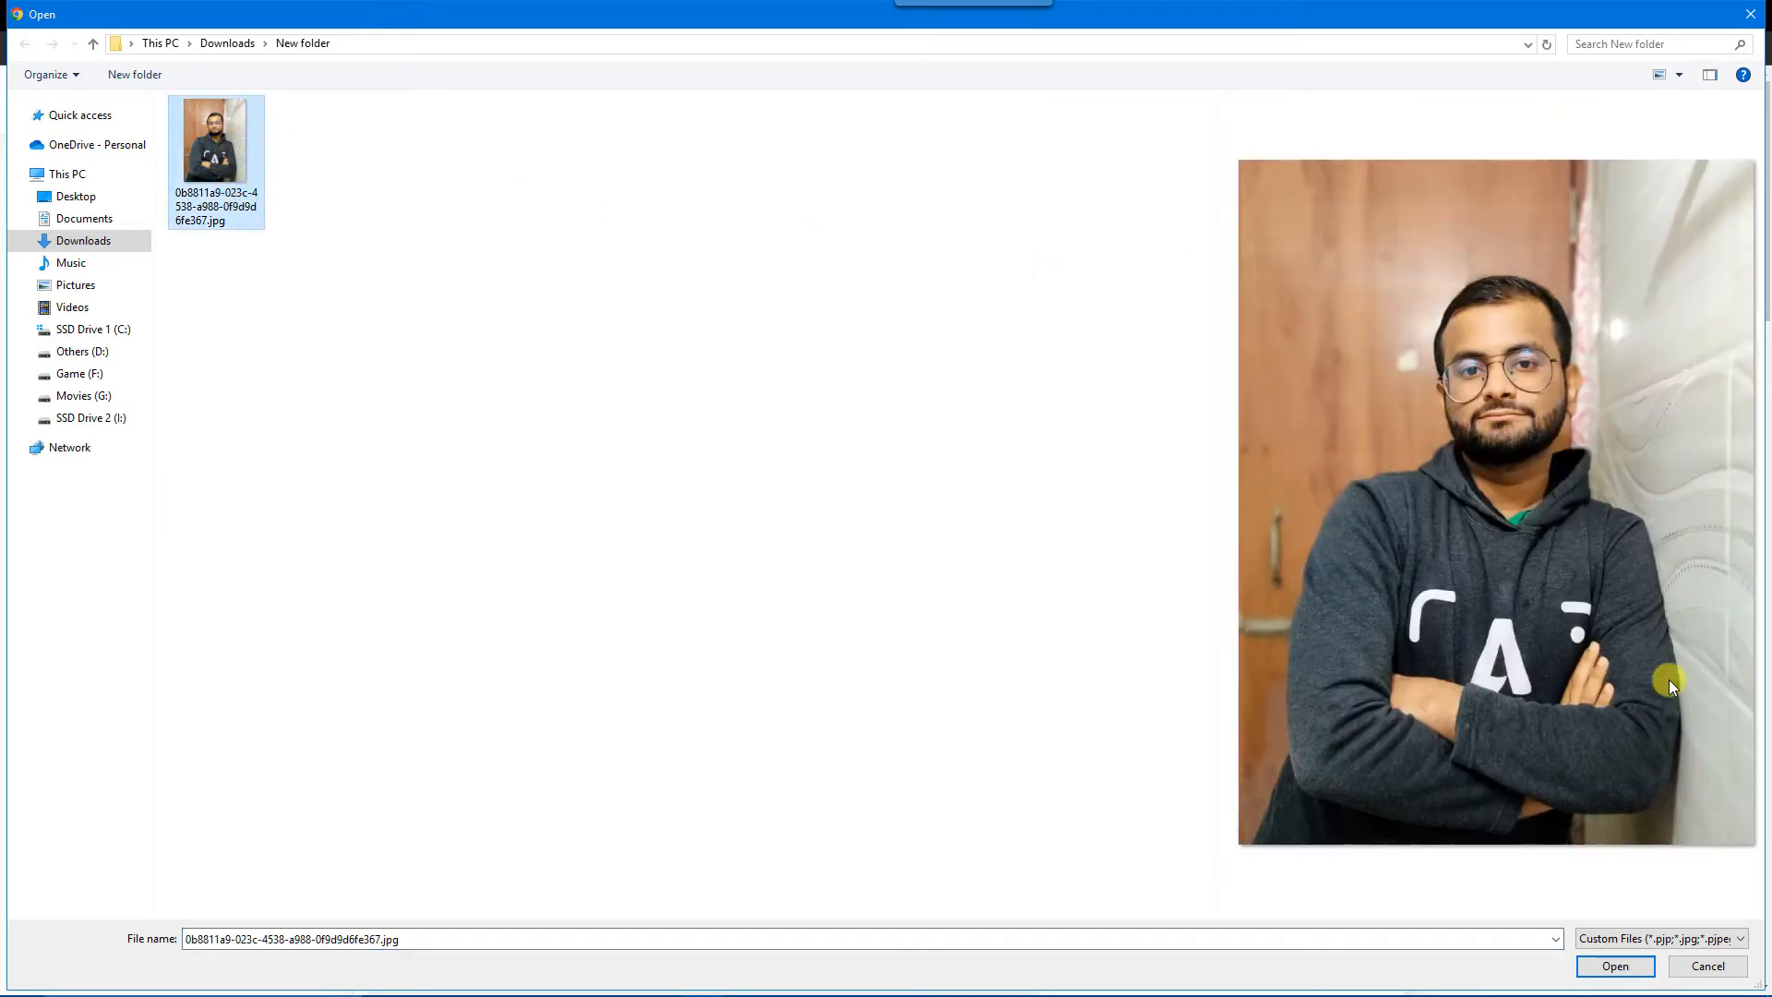
left_click(1616, 966)
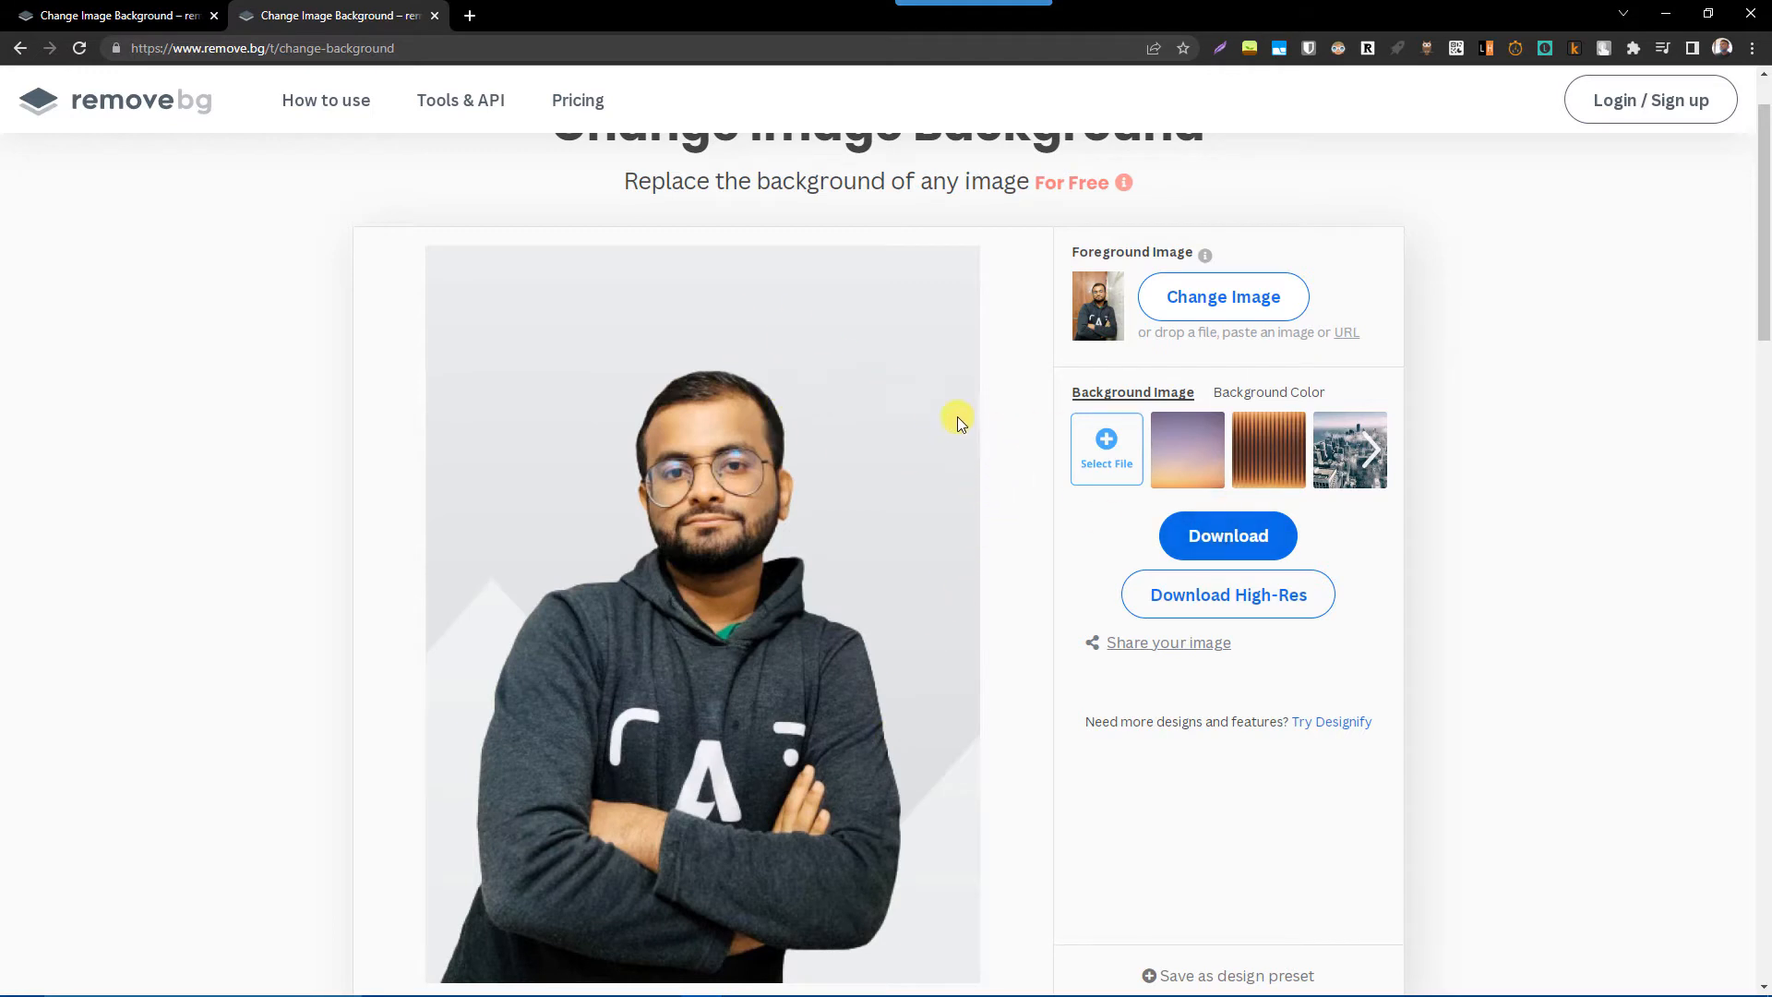
Download the standard-resolution cutout as a JPEG into New folder under its suggested name and dismiss the sharing offer.
left_click(1255, 547)
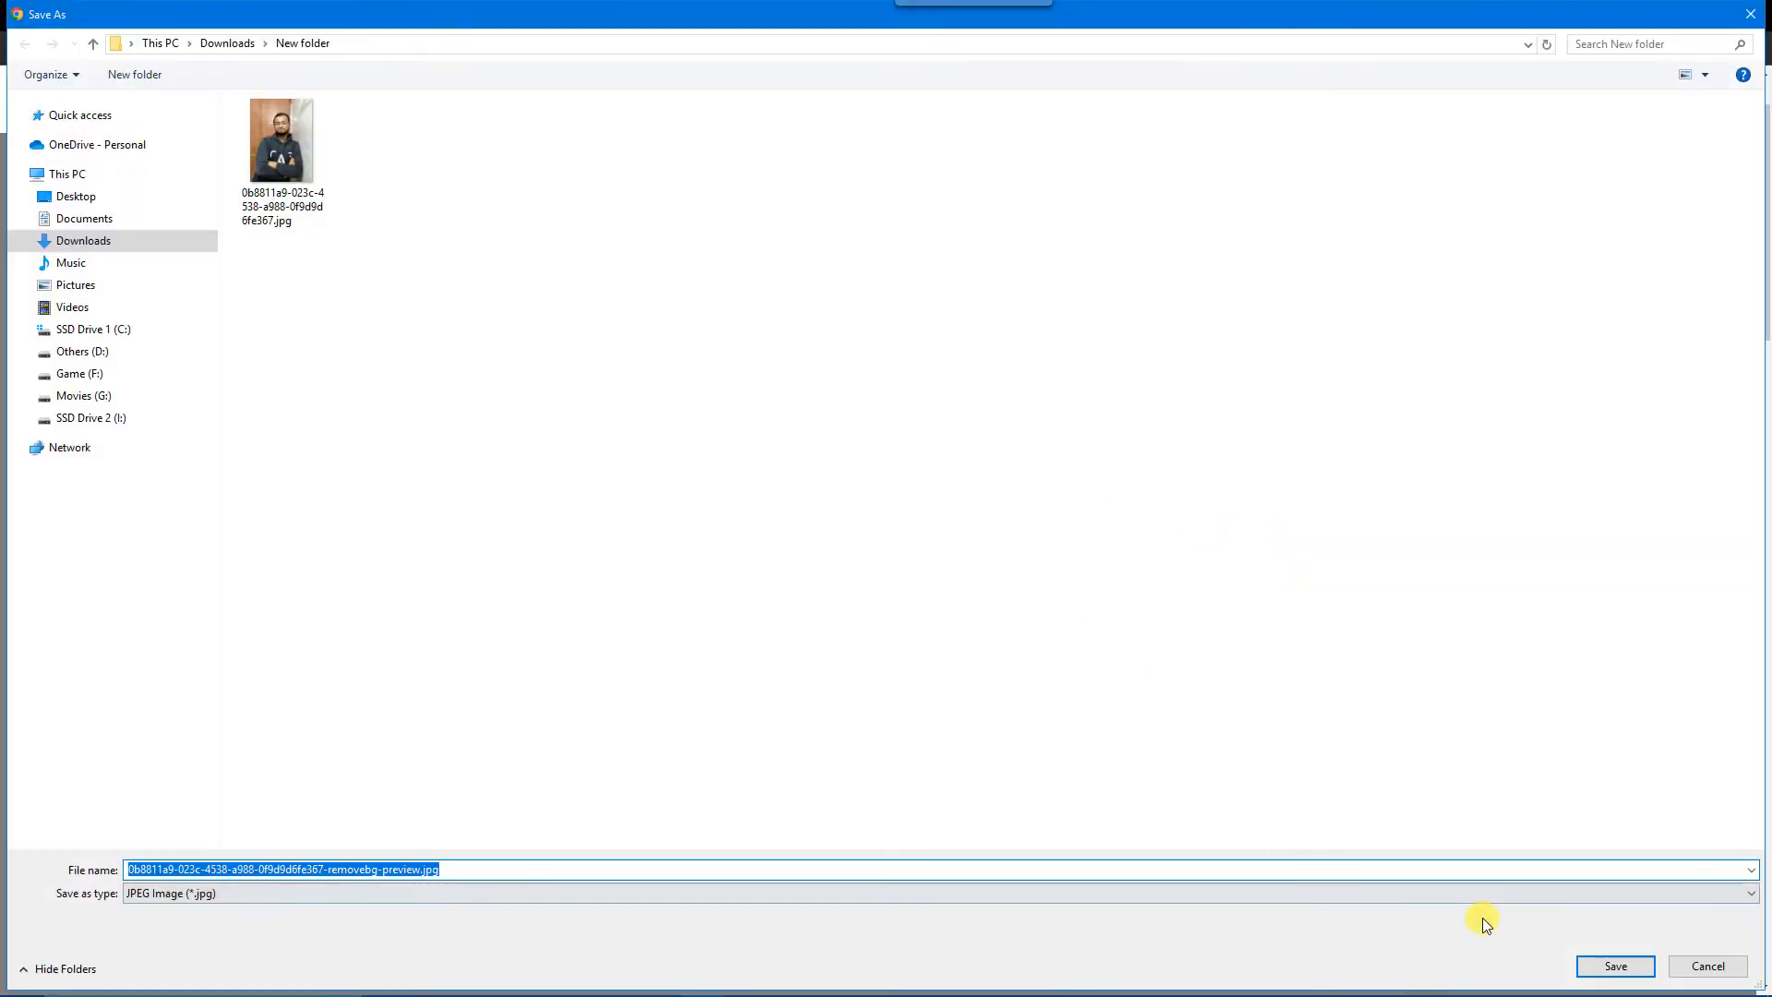
left_click(1615, 965)
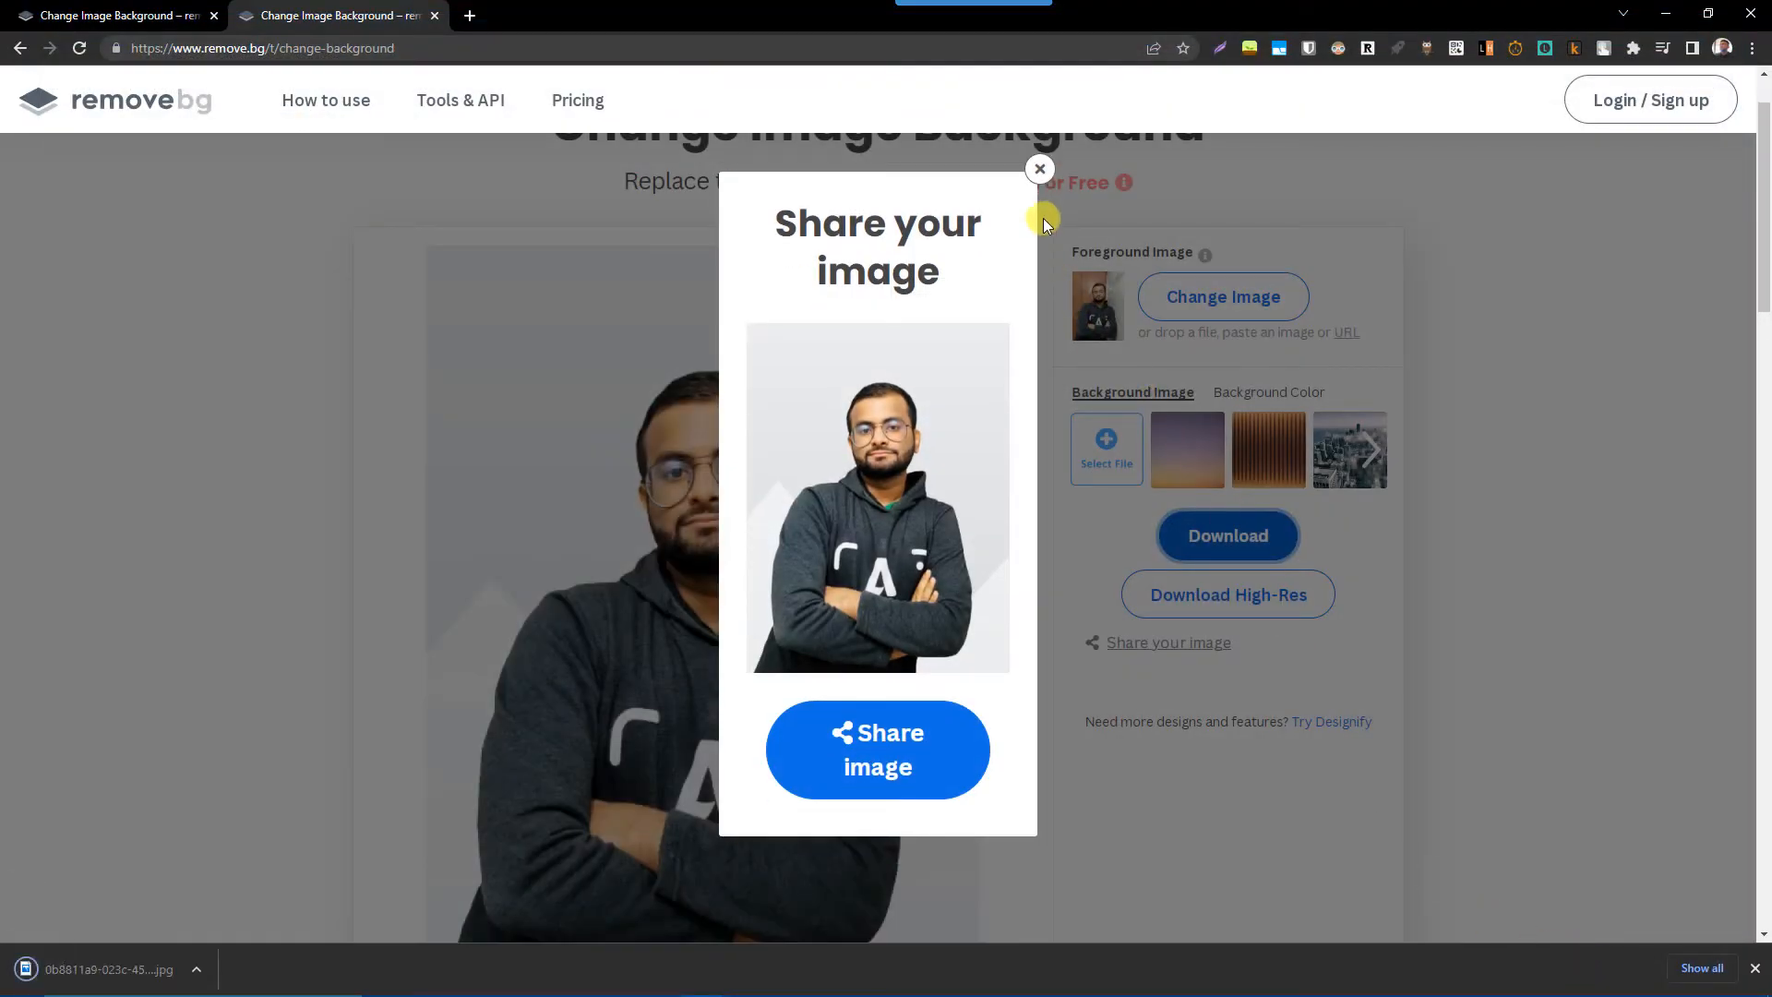
left_click(1039, 170)
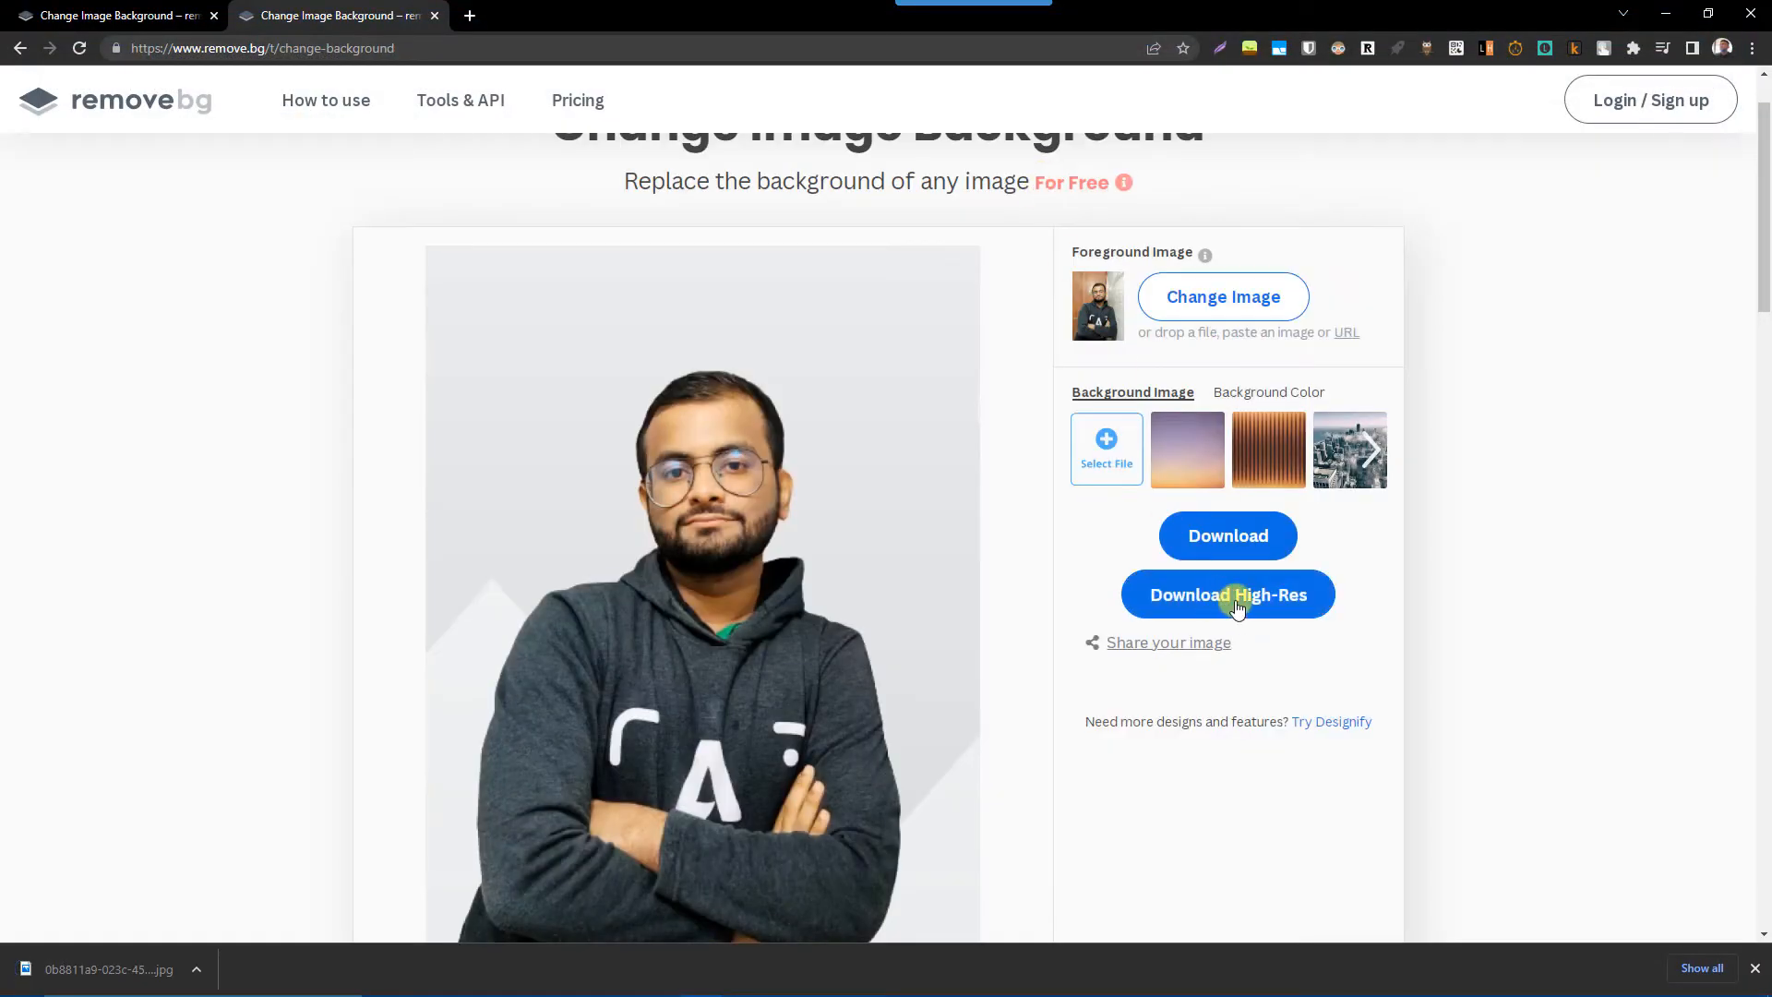
Check the requirements for the high-resolution download and close the offer.
left_click(1188, 600)
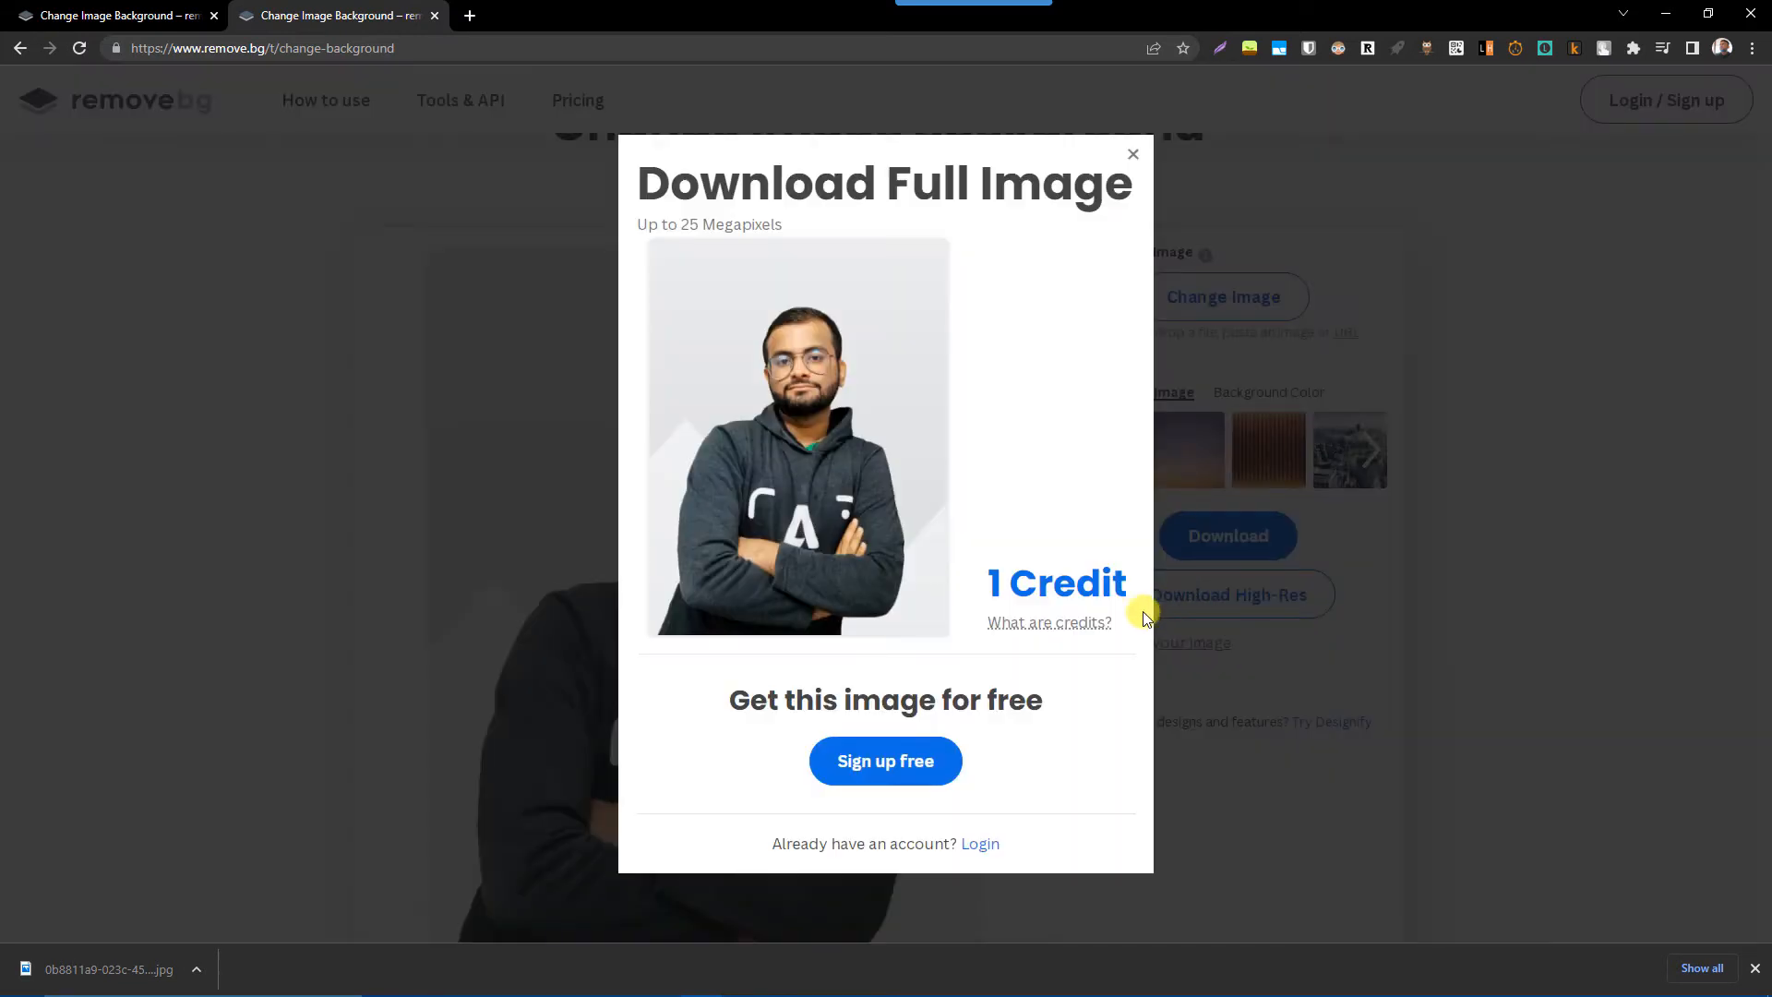
mouse_move(1010, 583)
left_click(1133, 154)
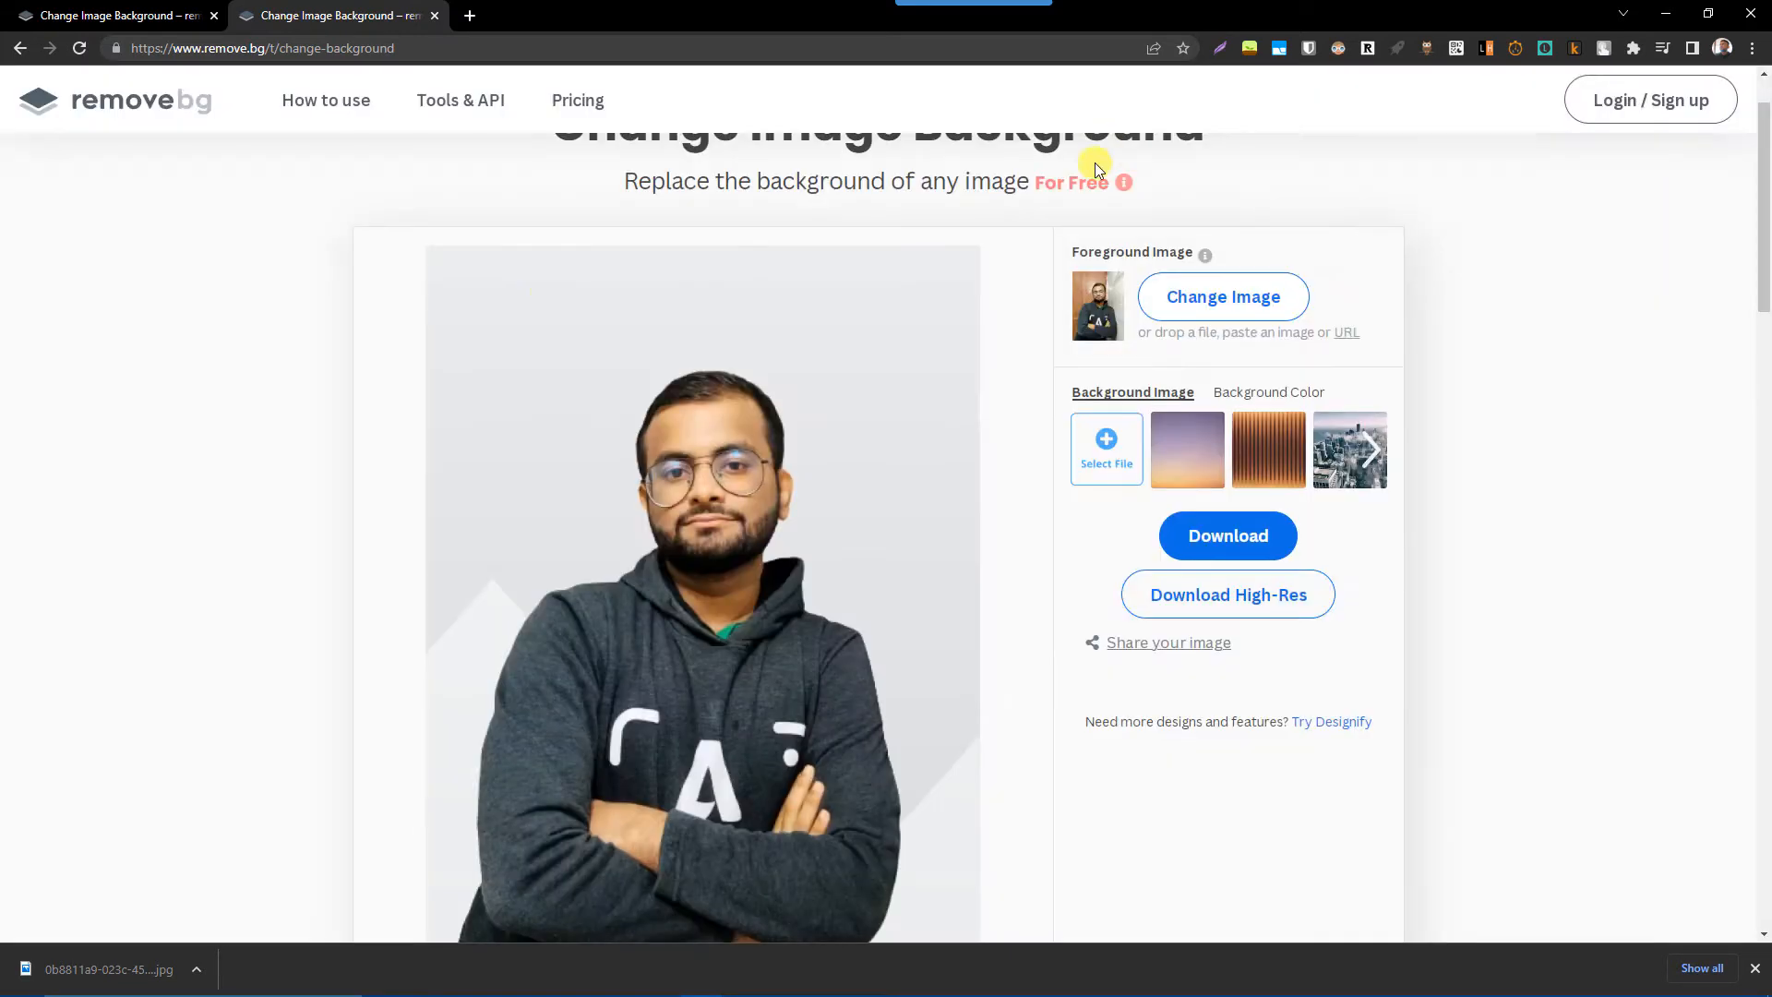
Switch back to Photoshop and open 0b8811a9-023c-4538-a988-0f9d9d6fe367-removebg-preview.jpg from New folder.
key("alt+Tab")
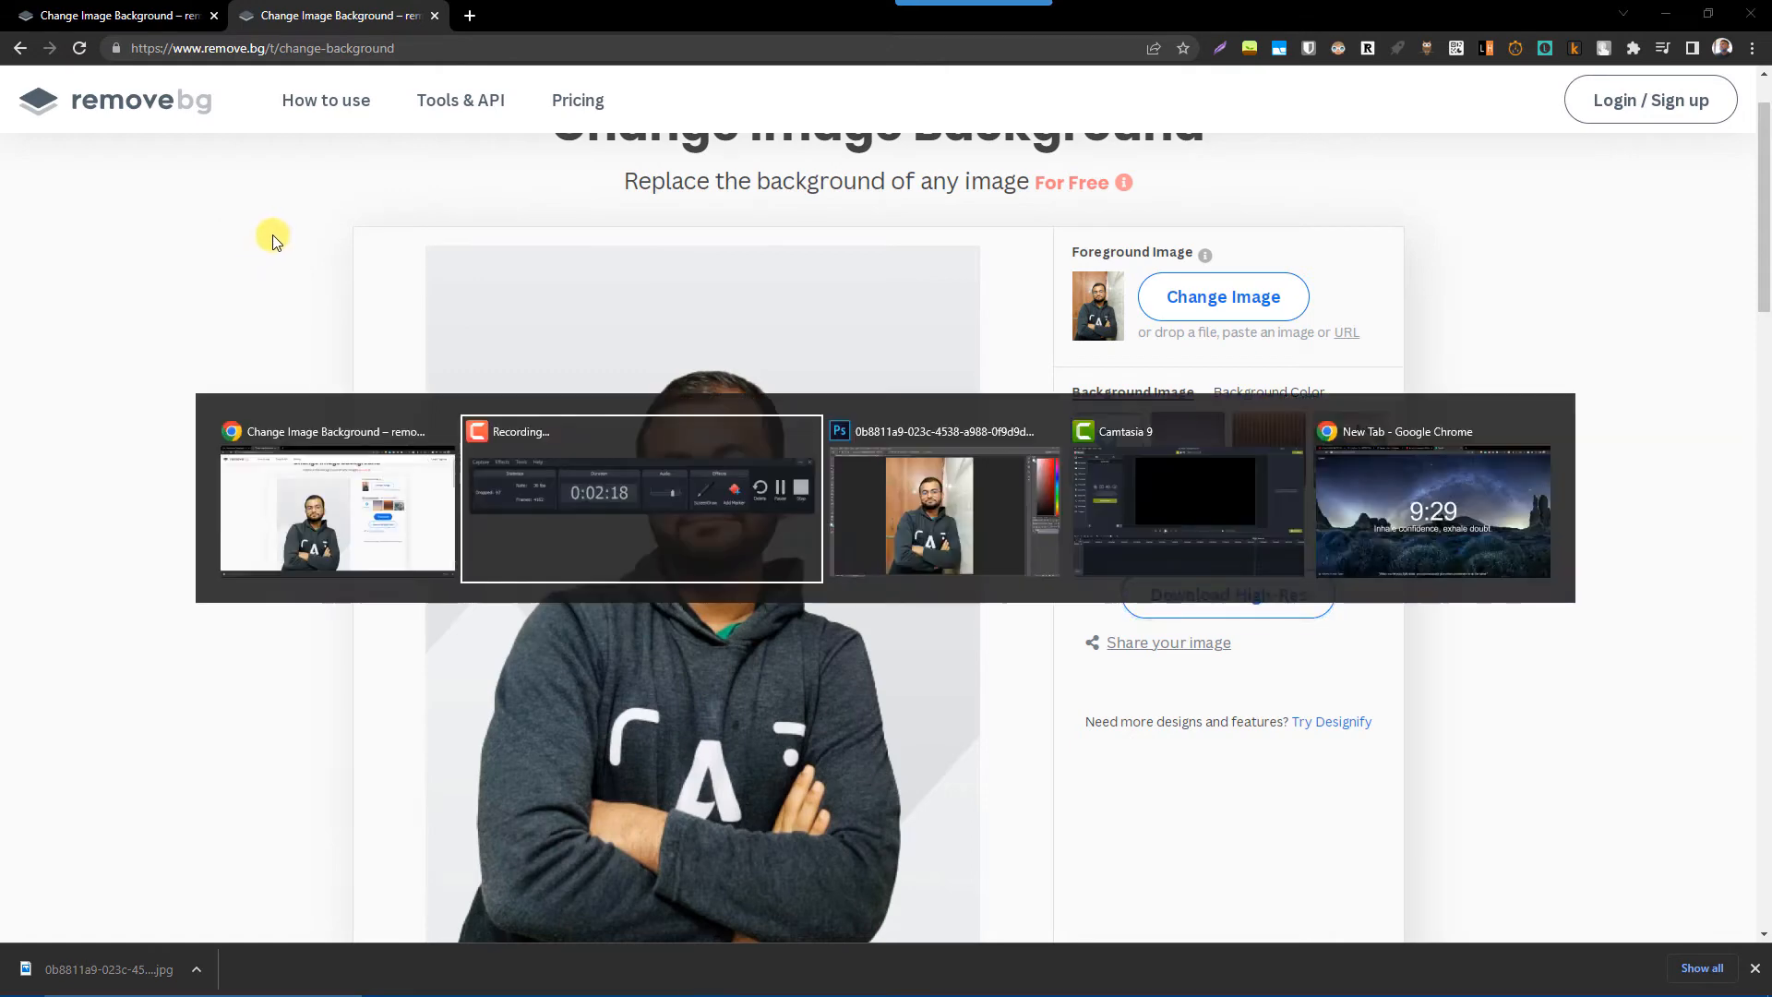
key("Tab")
key("Tab")
key("shift+Tab")
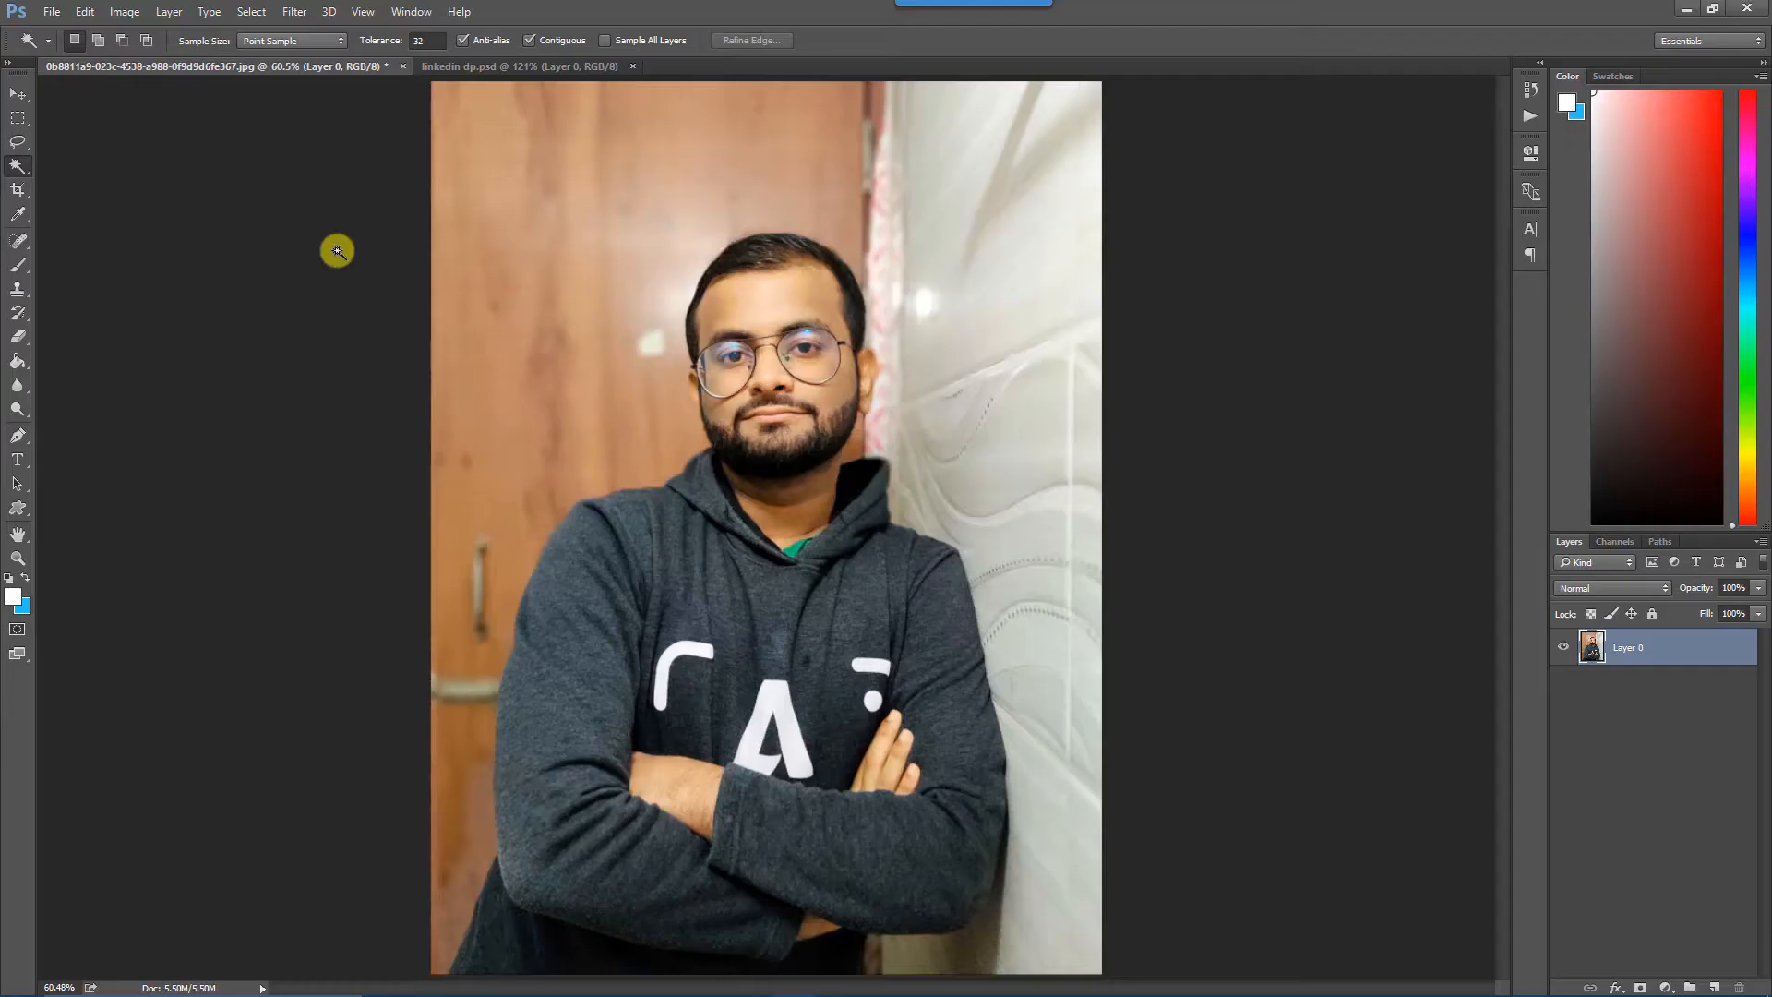
left_click(52, 11)
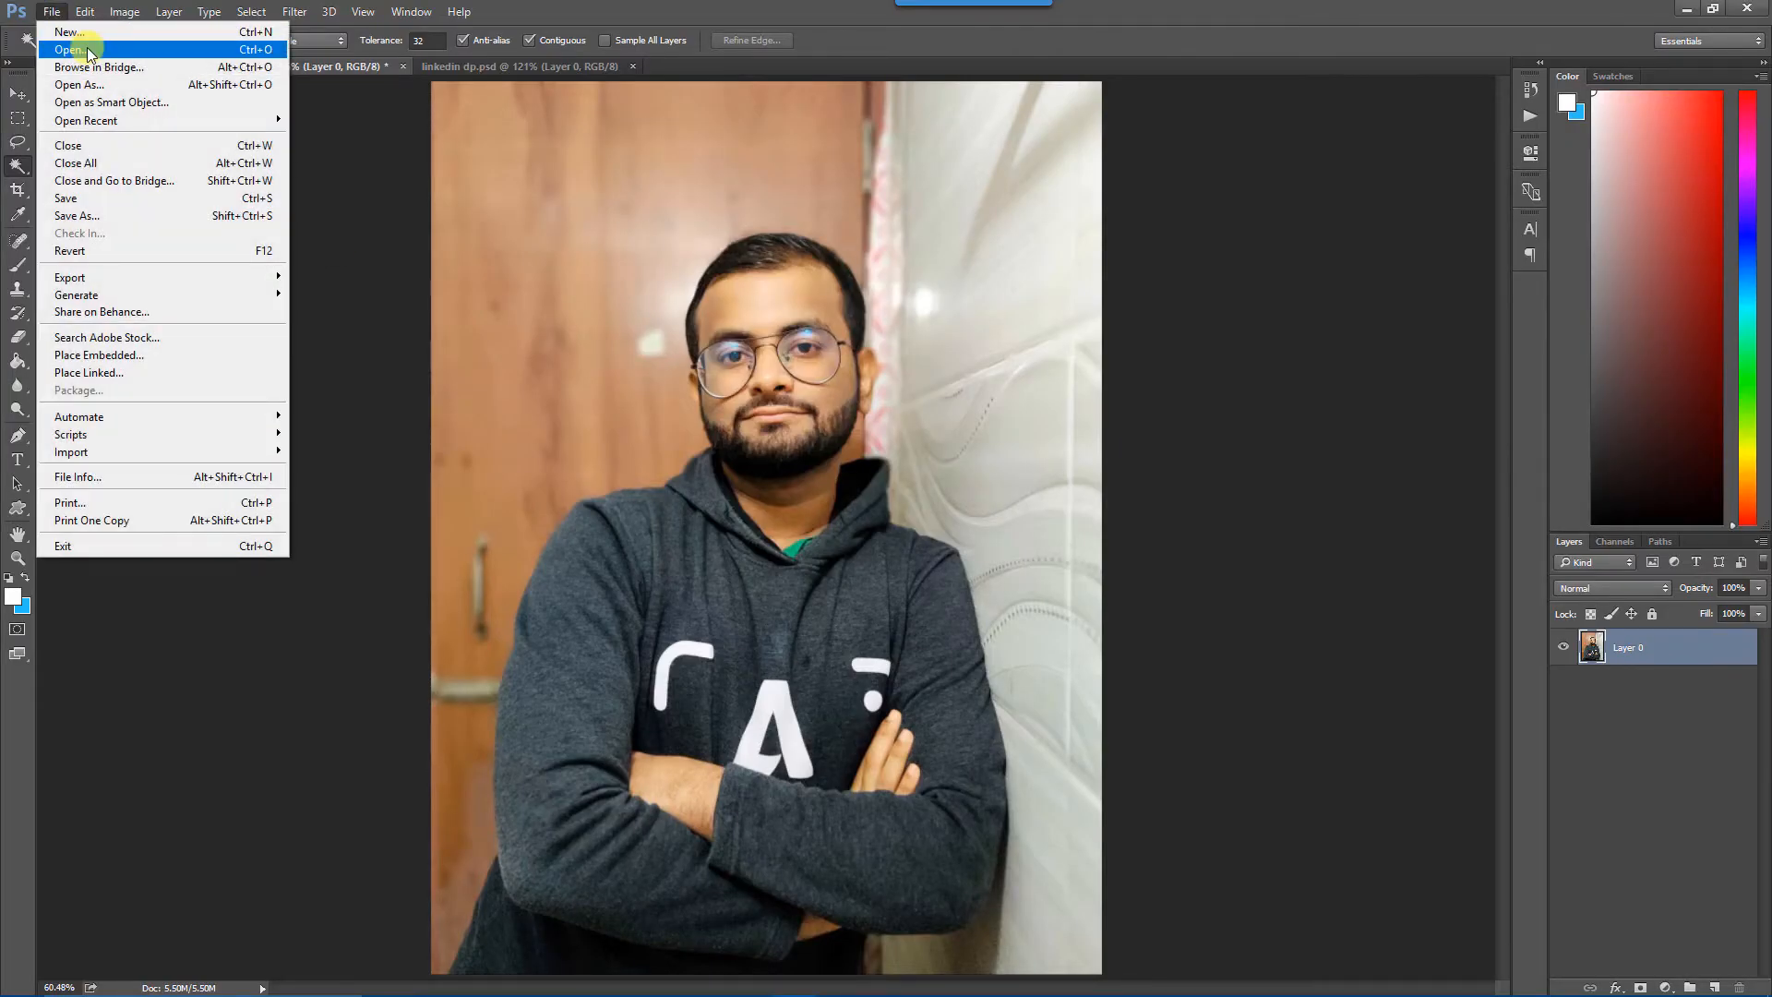
left_click(85, 51)
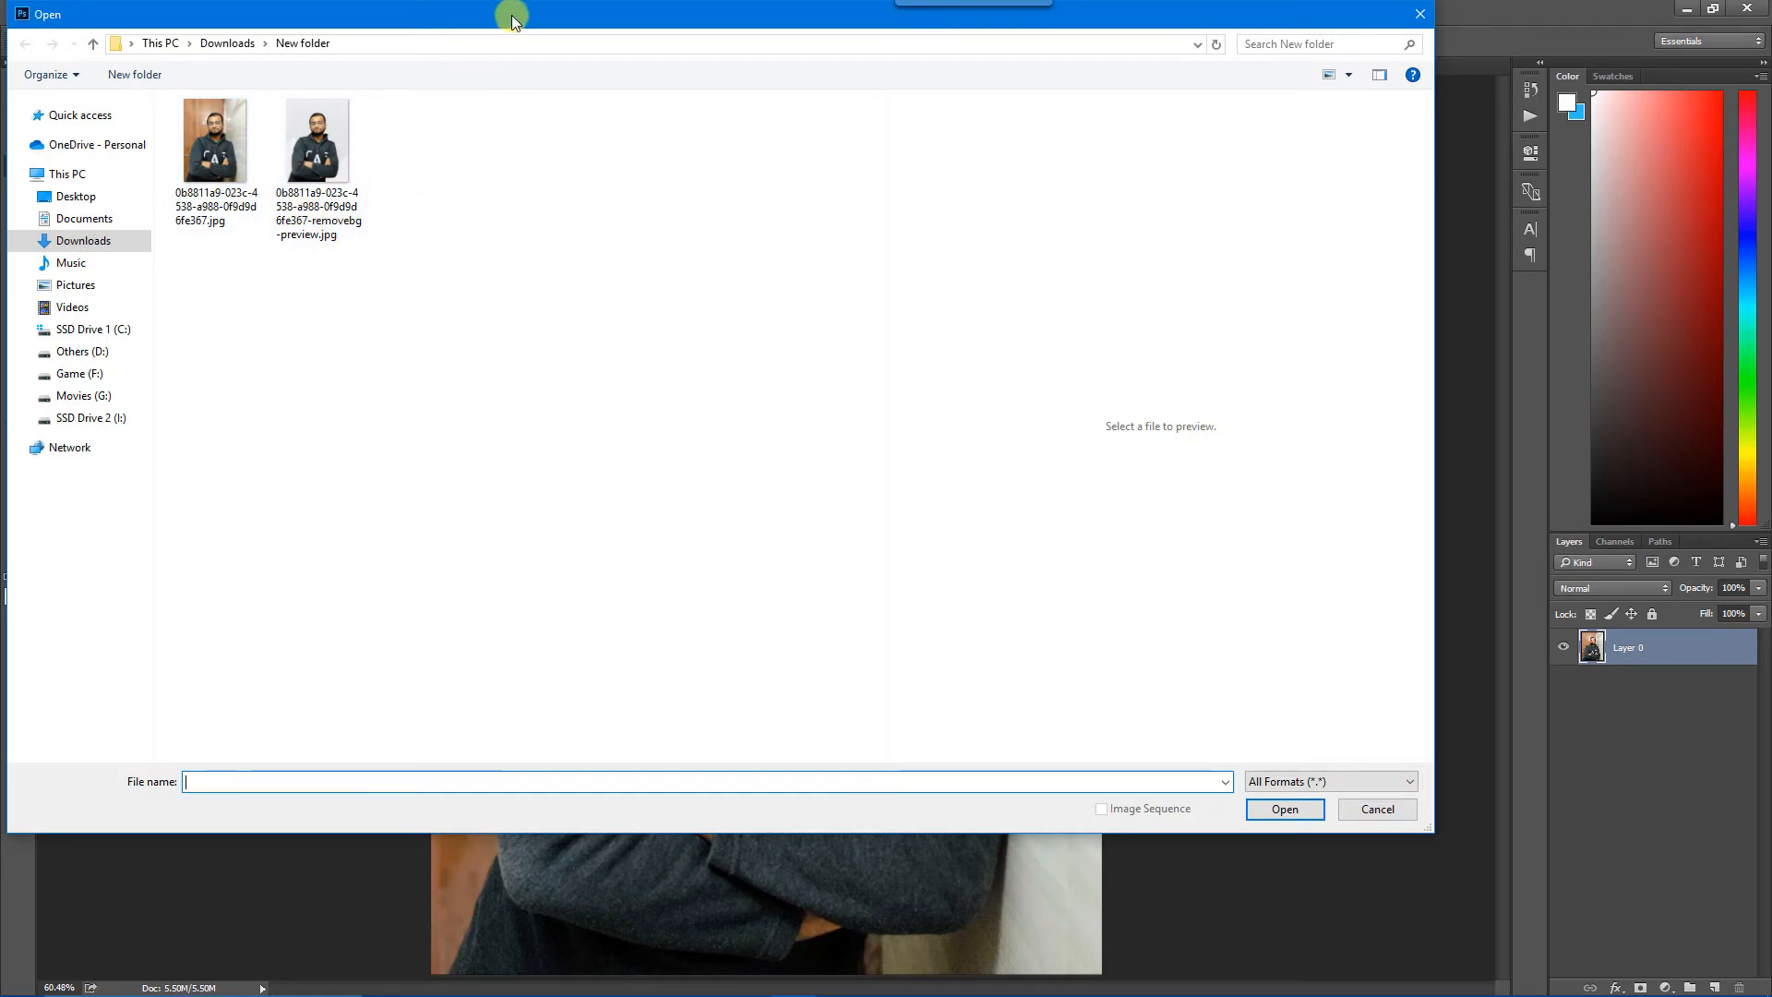
left_click_drag(548, 15, 879, 142)
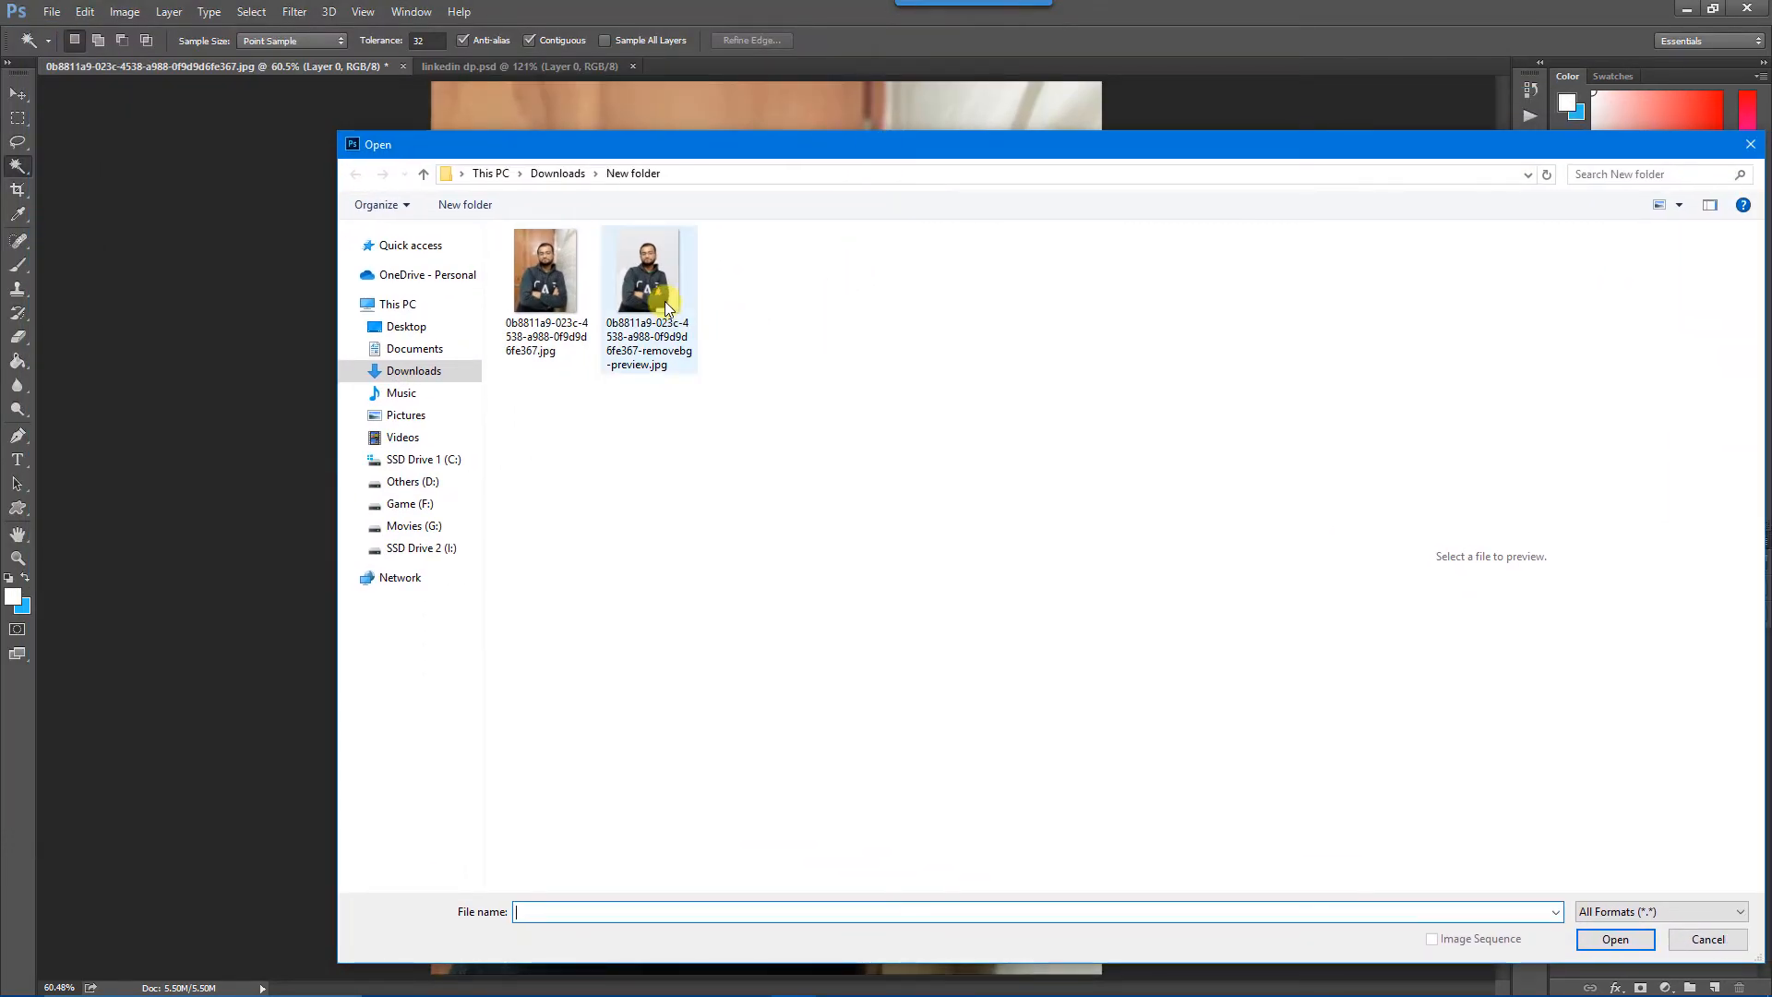
left_click(652, 296)
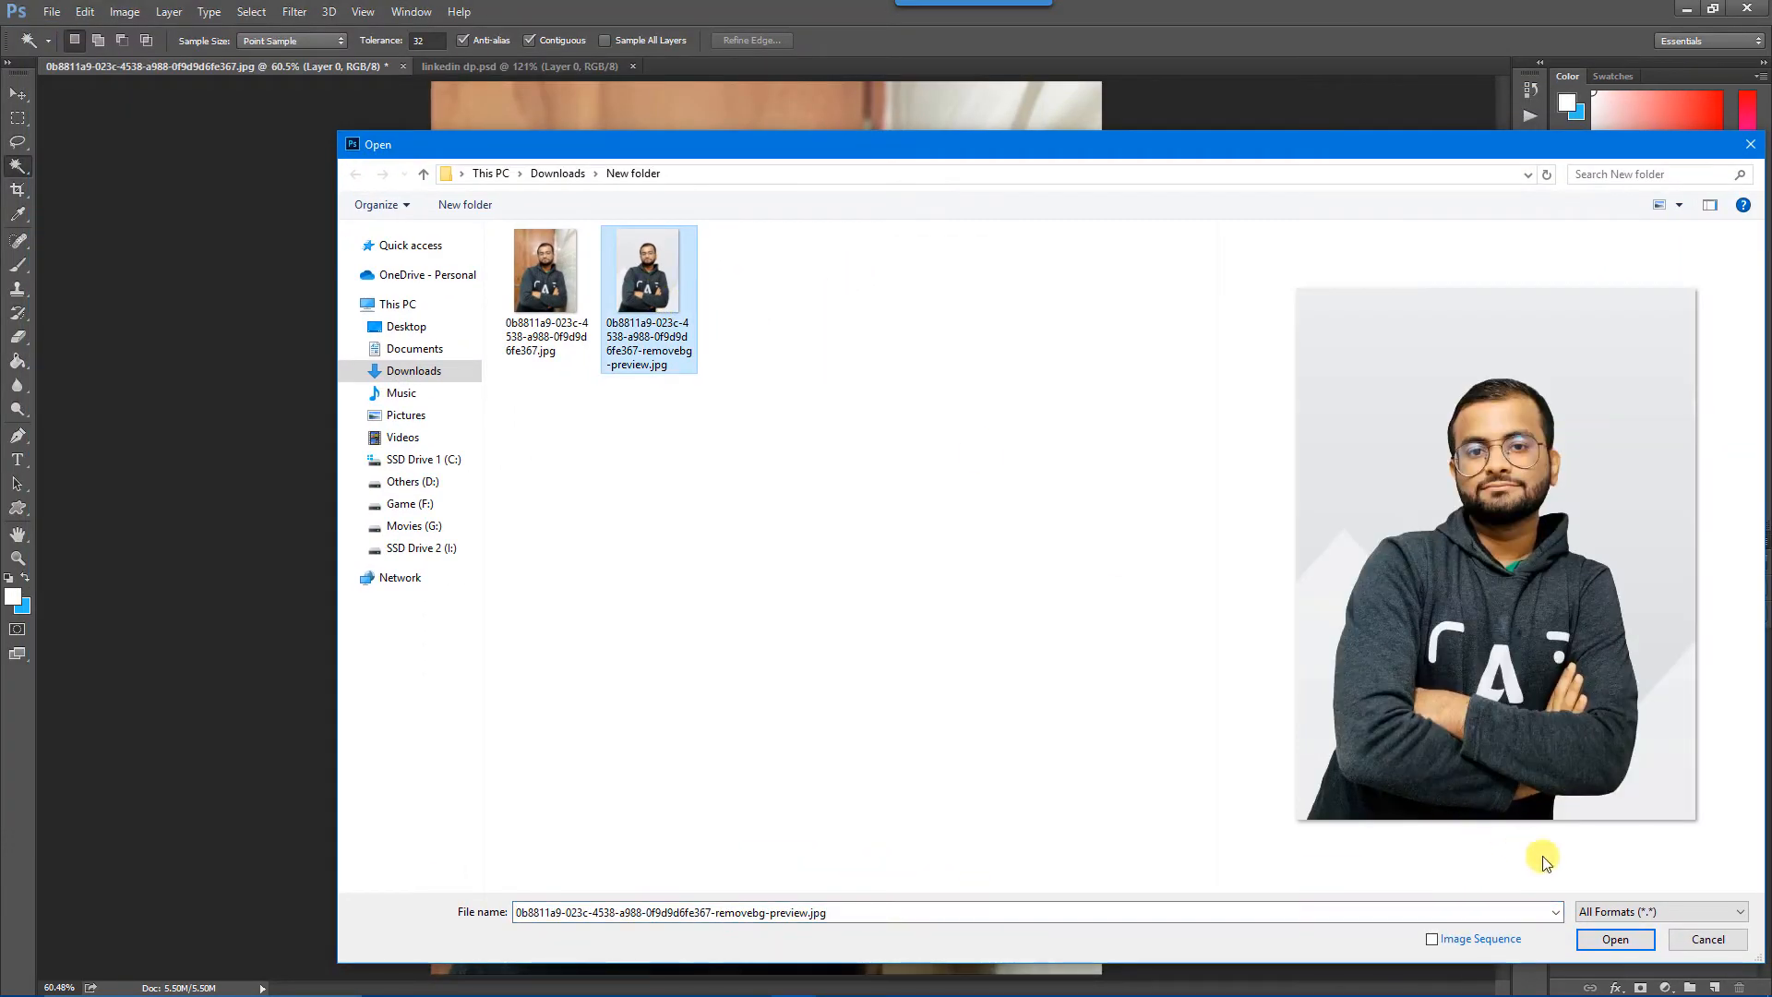
left_click(1630, 942)
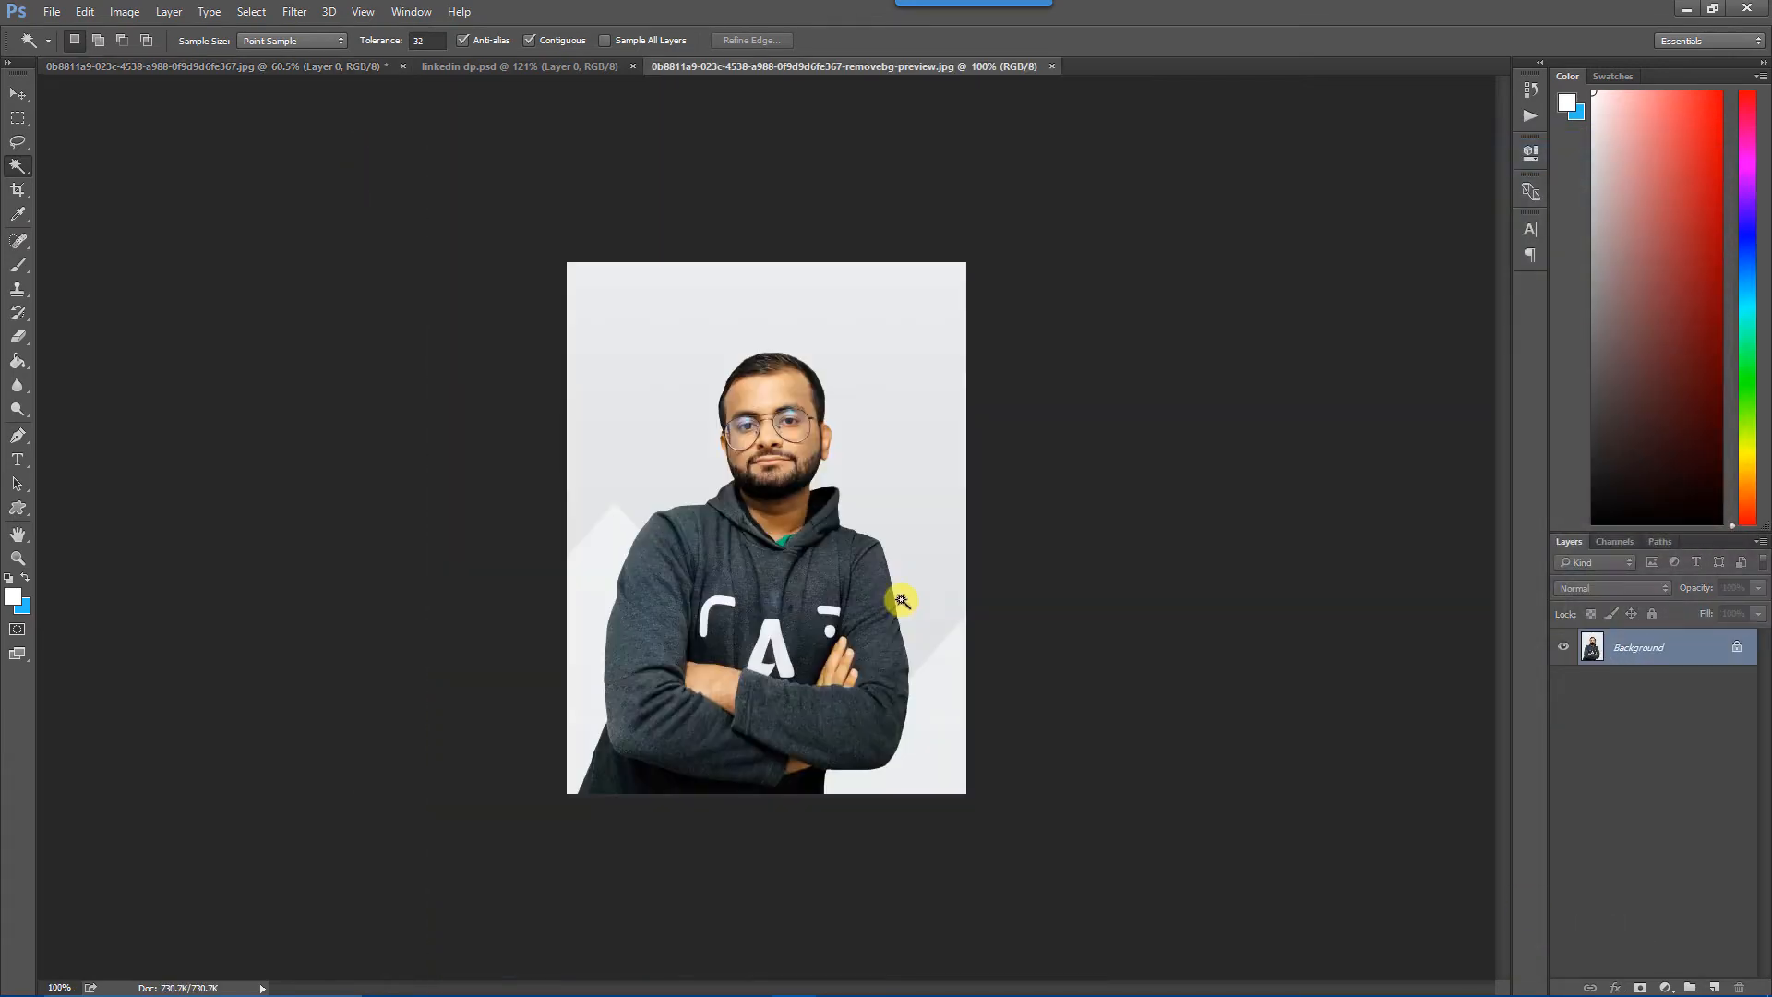
Unlock the Background layer and select the whole light grey backdrop around the man with the Magic Wand.
key("ctrl+0")
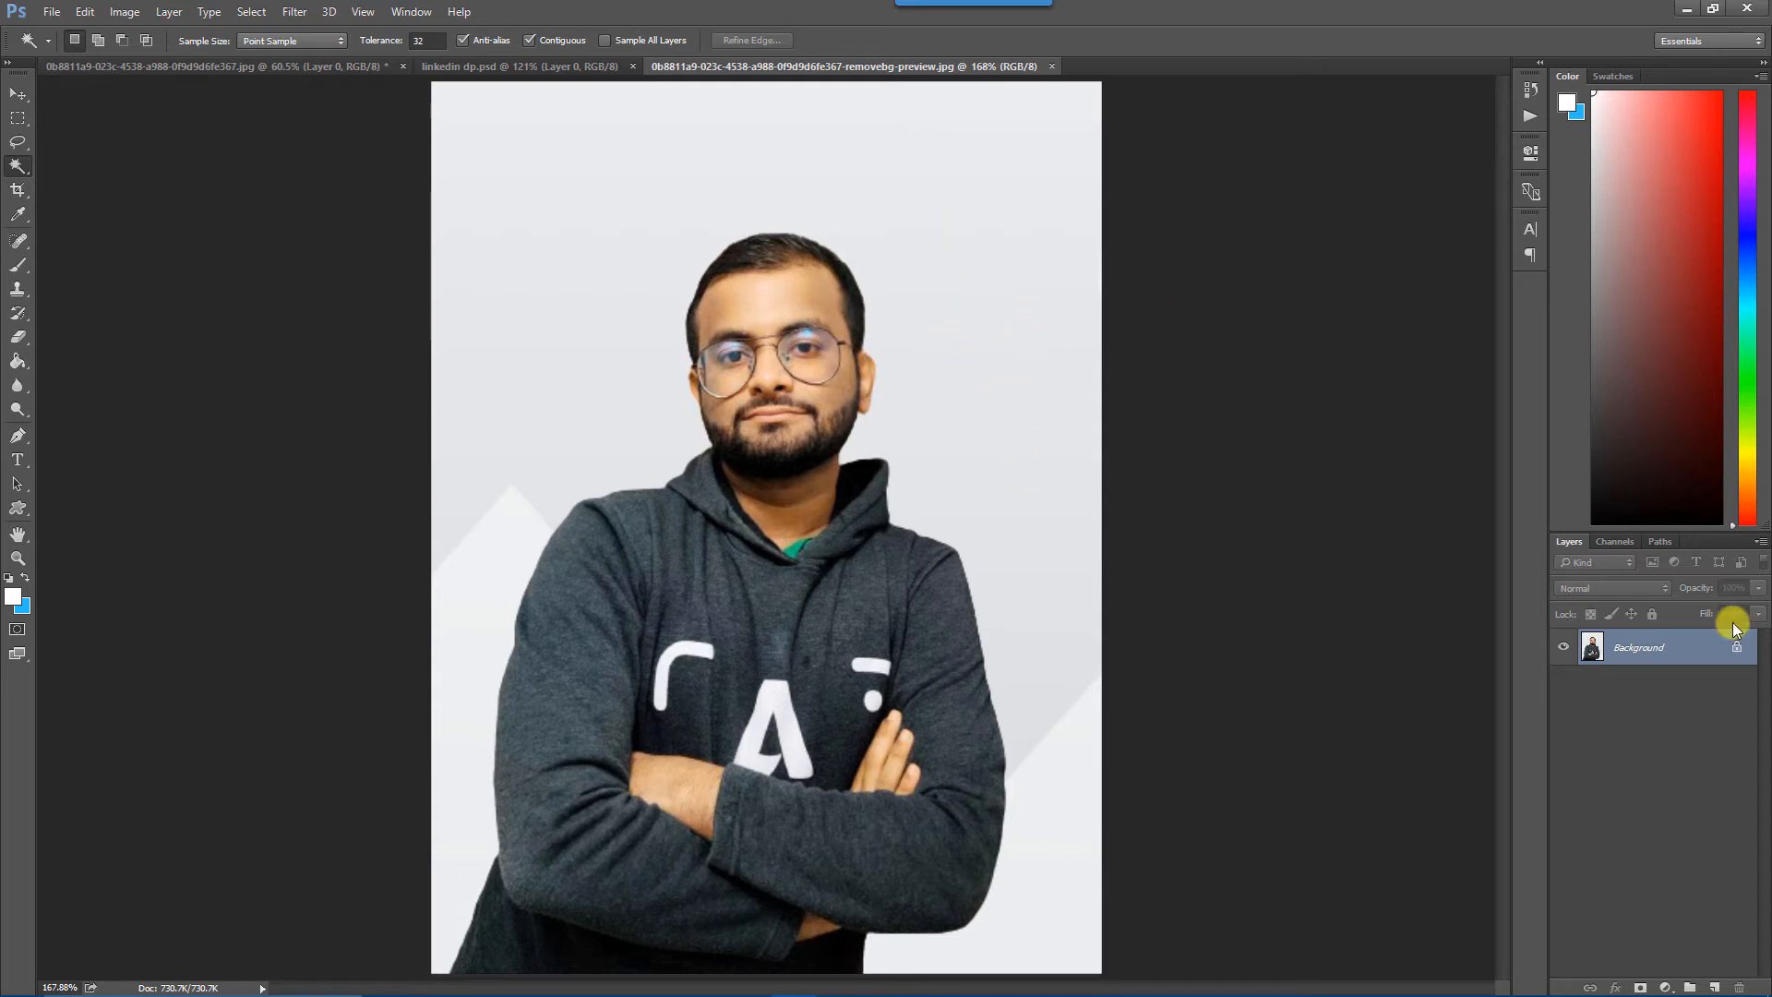
left_click_drag(1739, 653, 1740, 985)
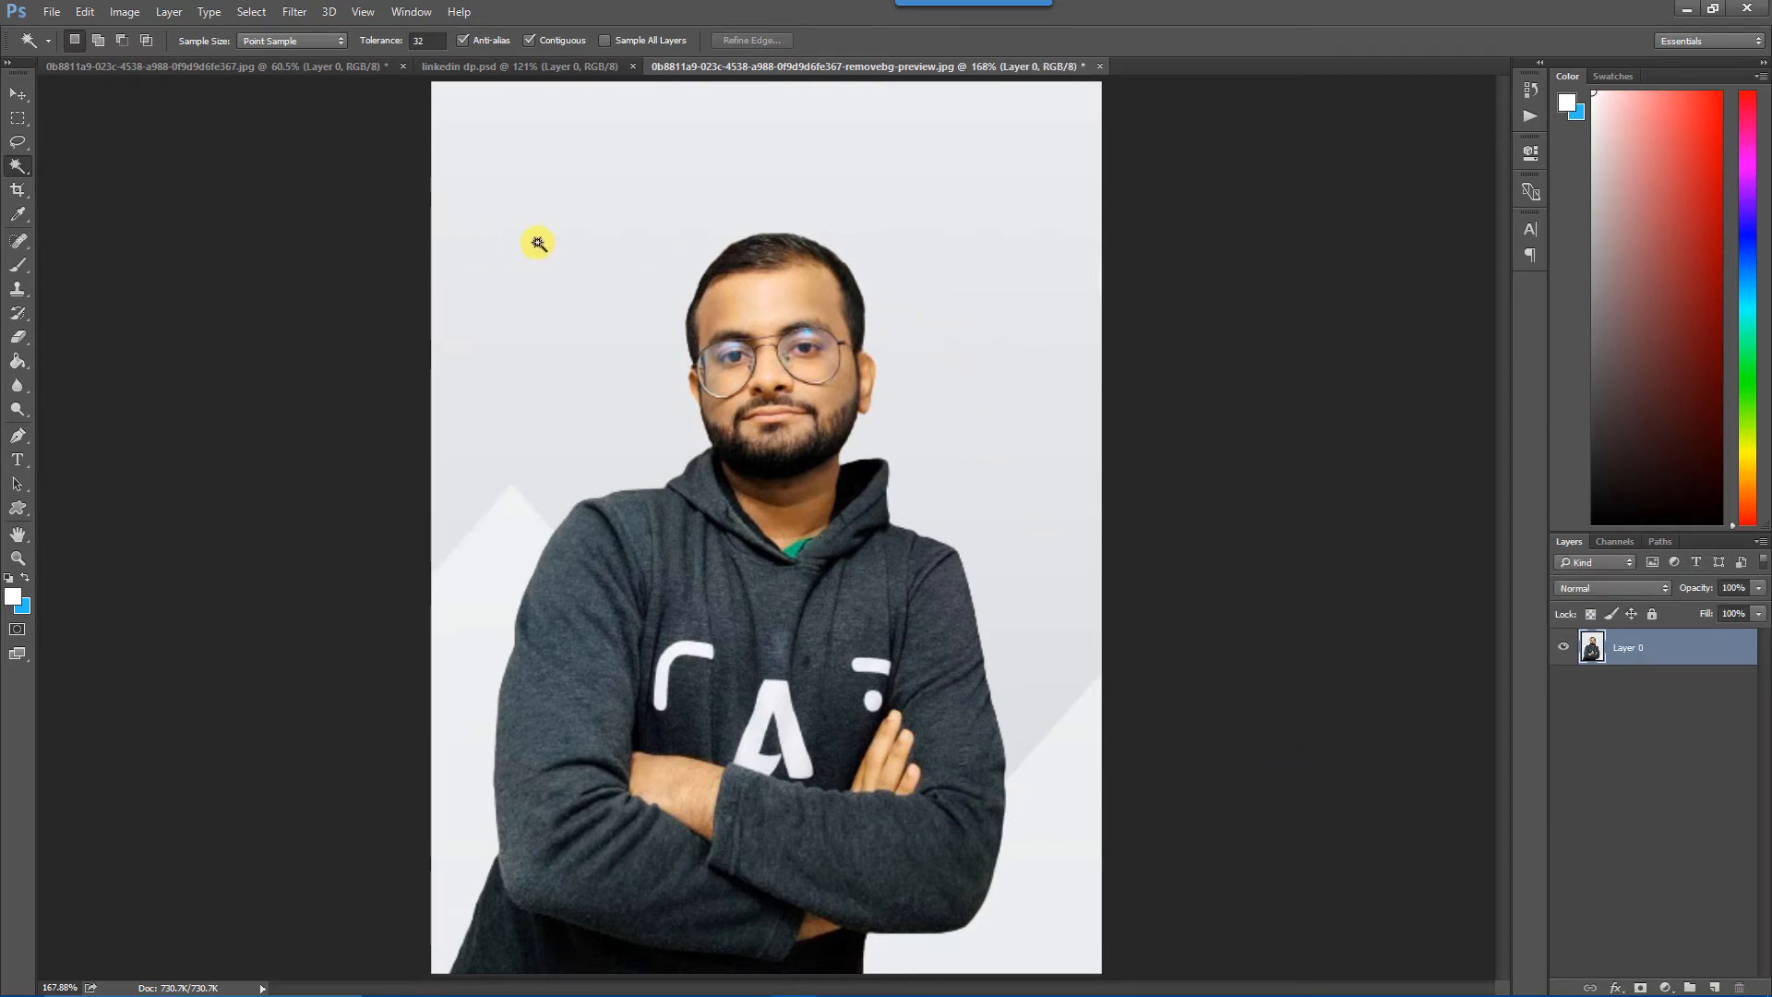
left_click(611, 223)
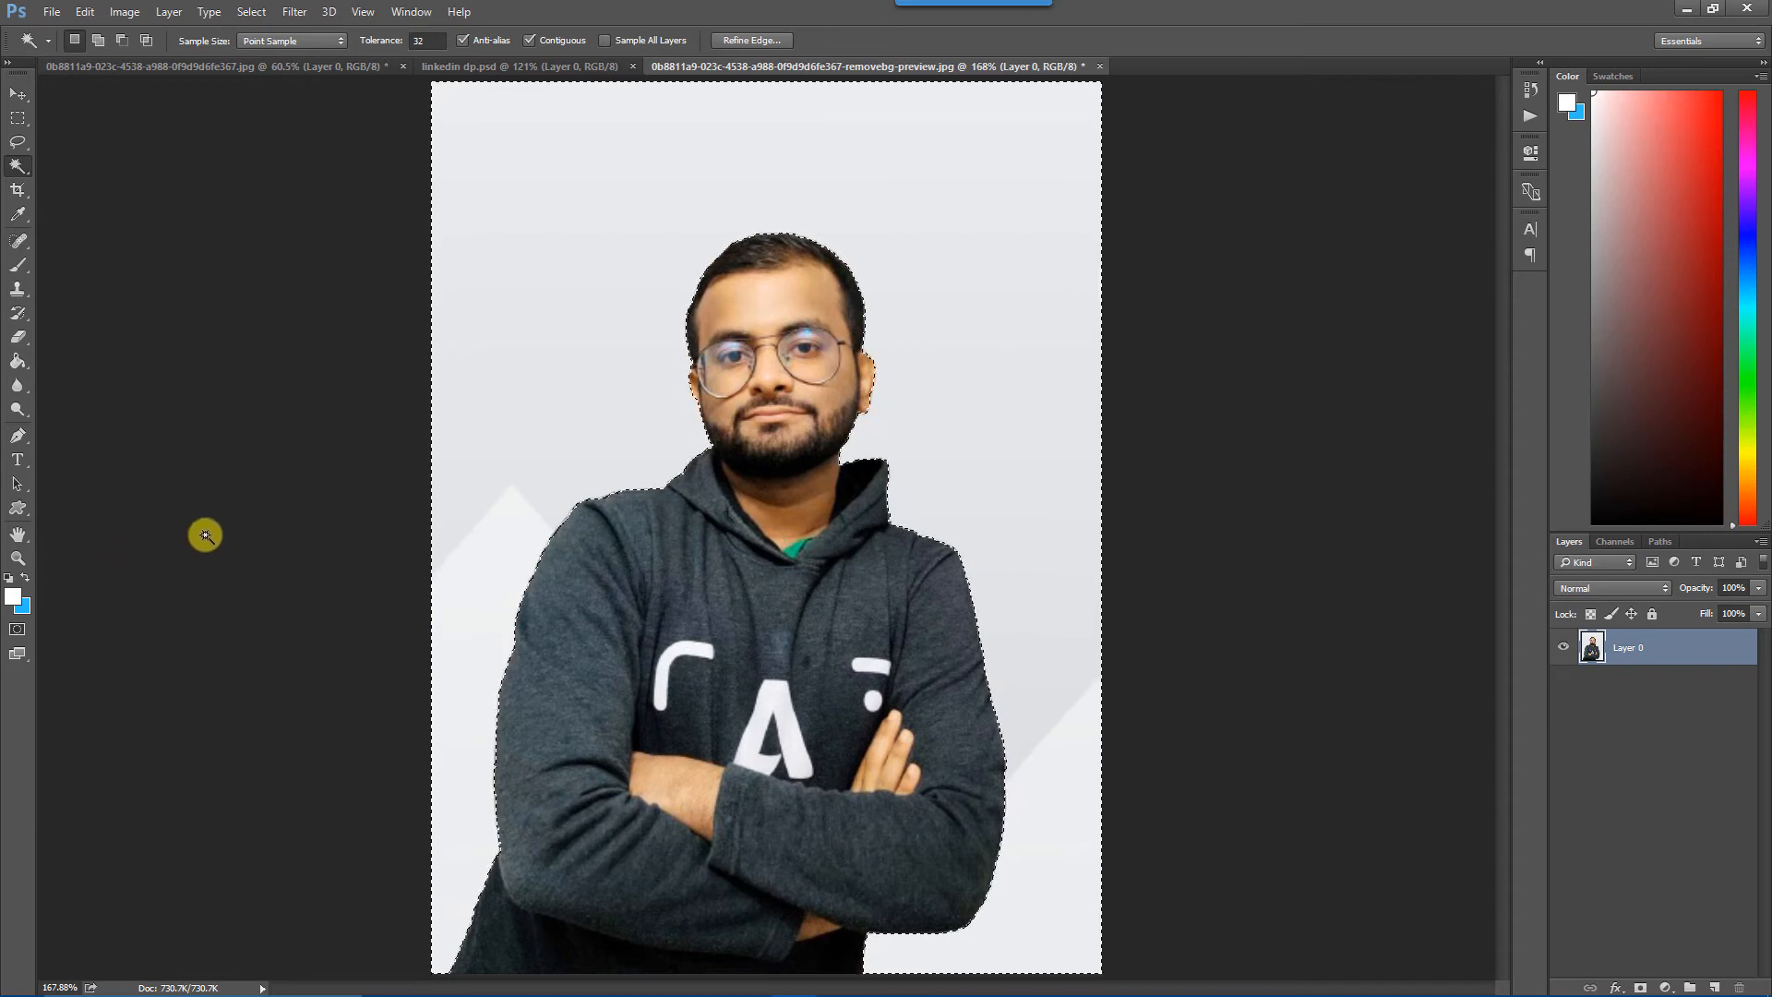
Swap the foreground and background colours and fill the selected backdrop with bright blue using the Paint Bucket.
key("x")
key("g")
left_click(552, 310)
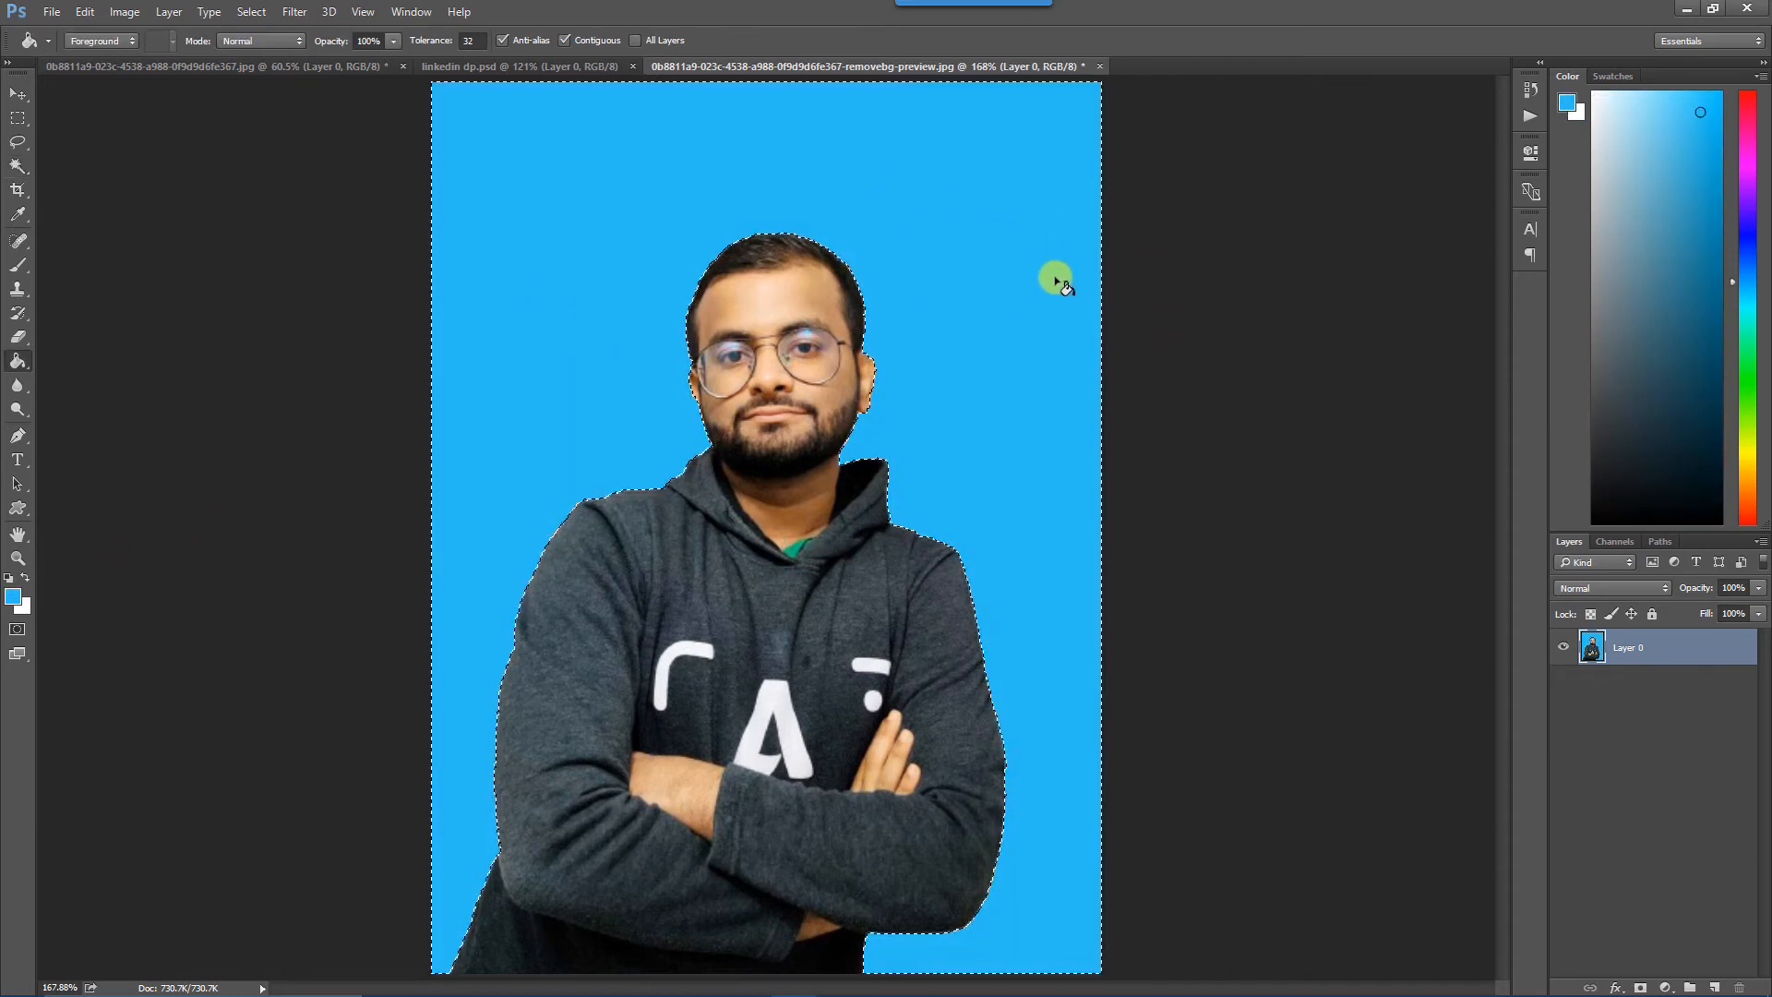
Clear the selection, try filling the door and wall of the original photo with blue using the Paint Bucket, and return to the removebg-preview image.
key("ctrl+d")
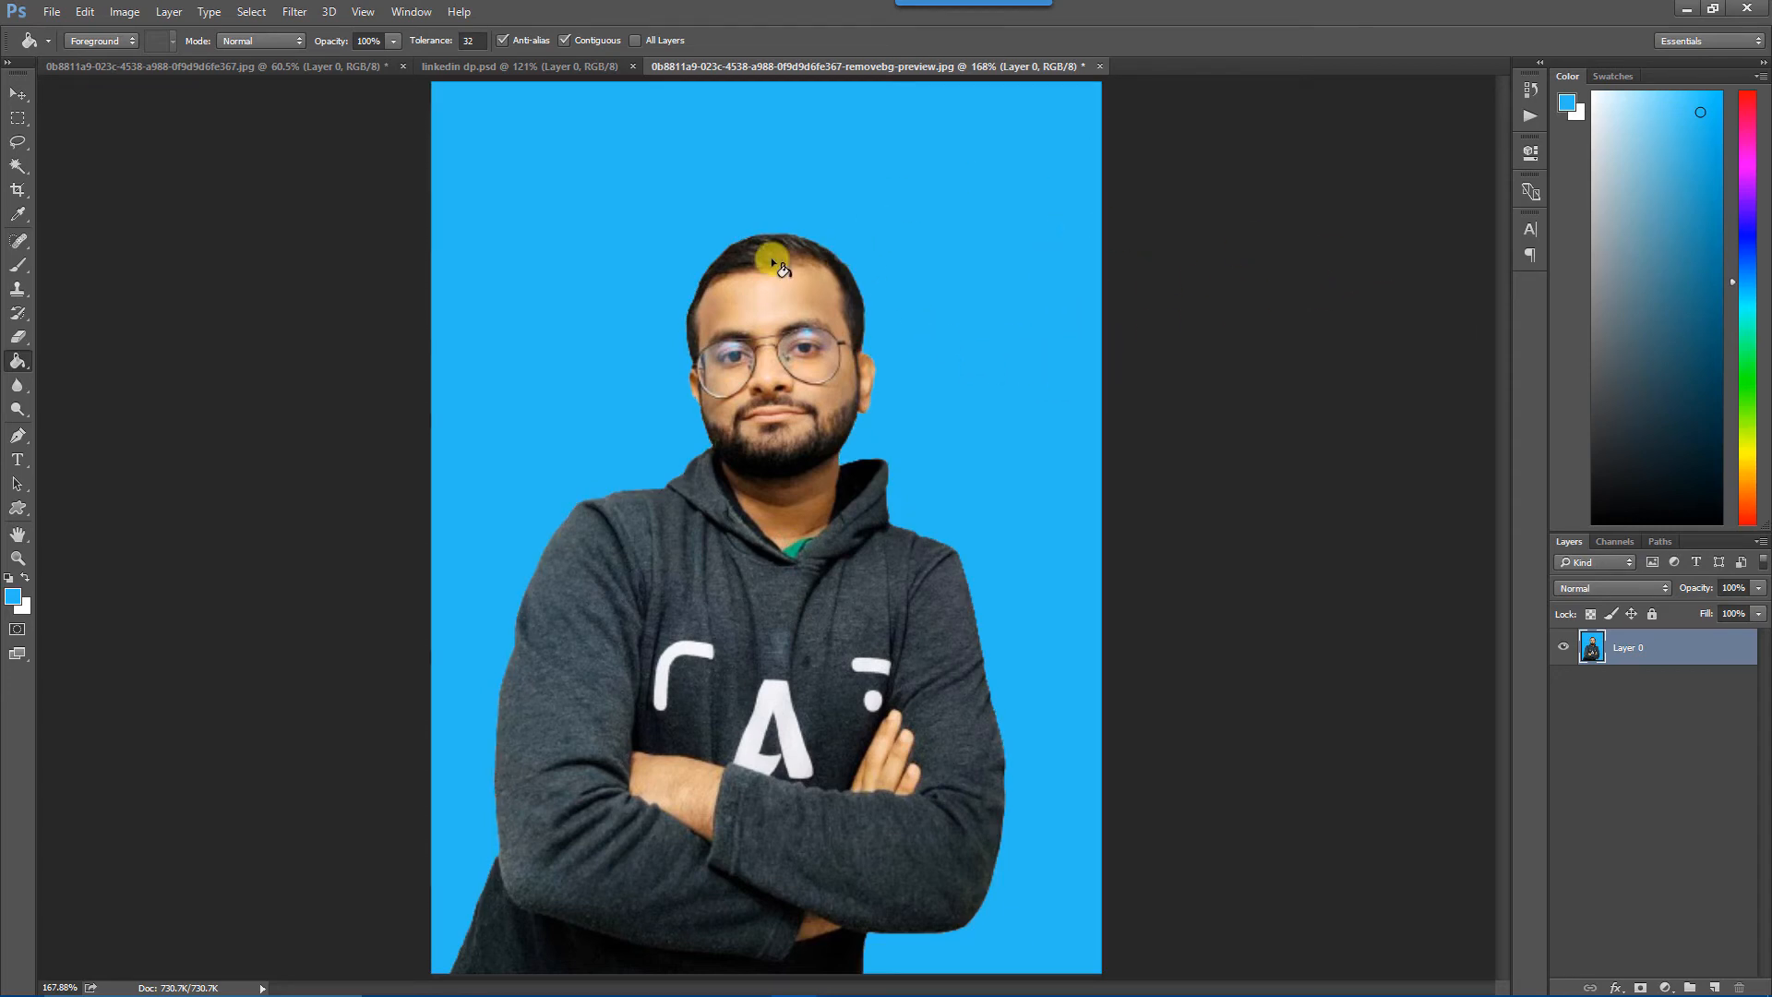
left_click(244, 74)
left_click(594, 213)
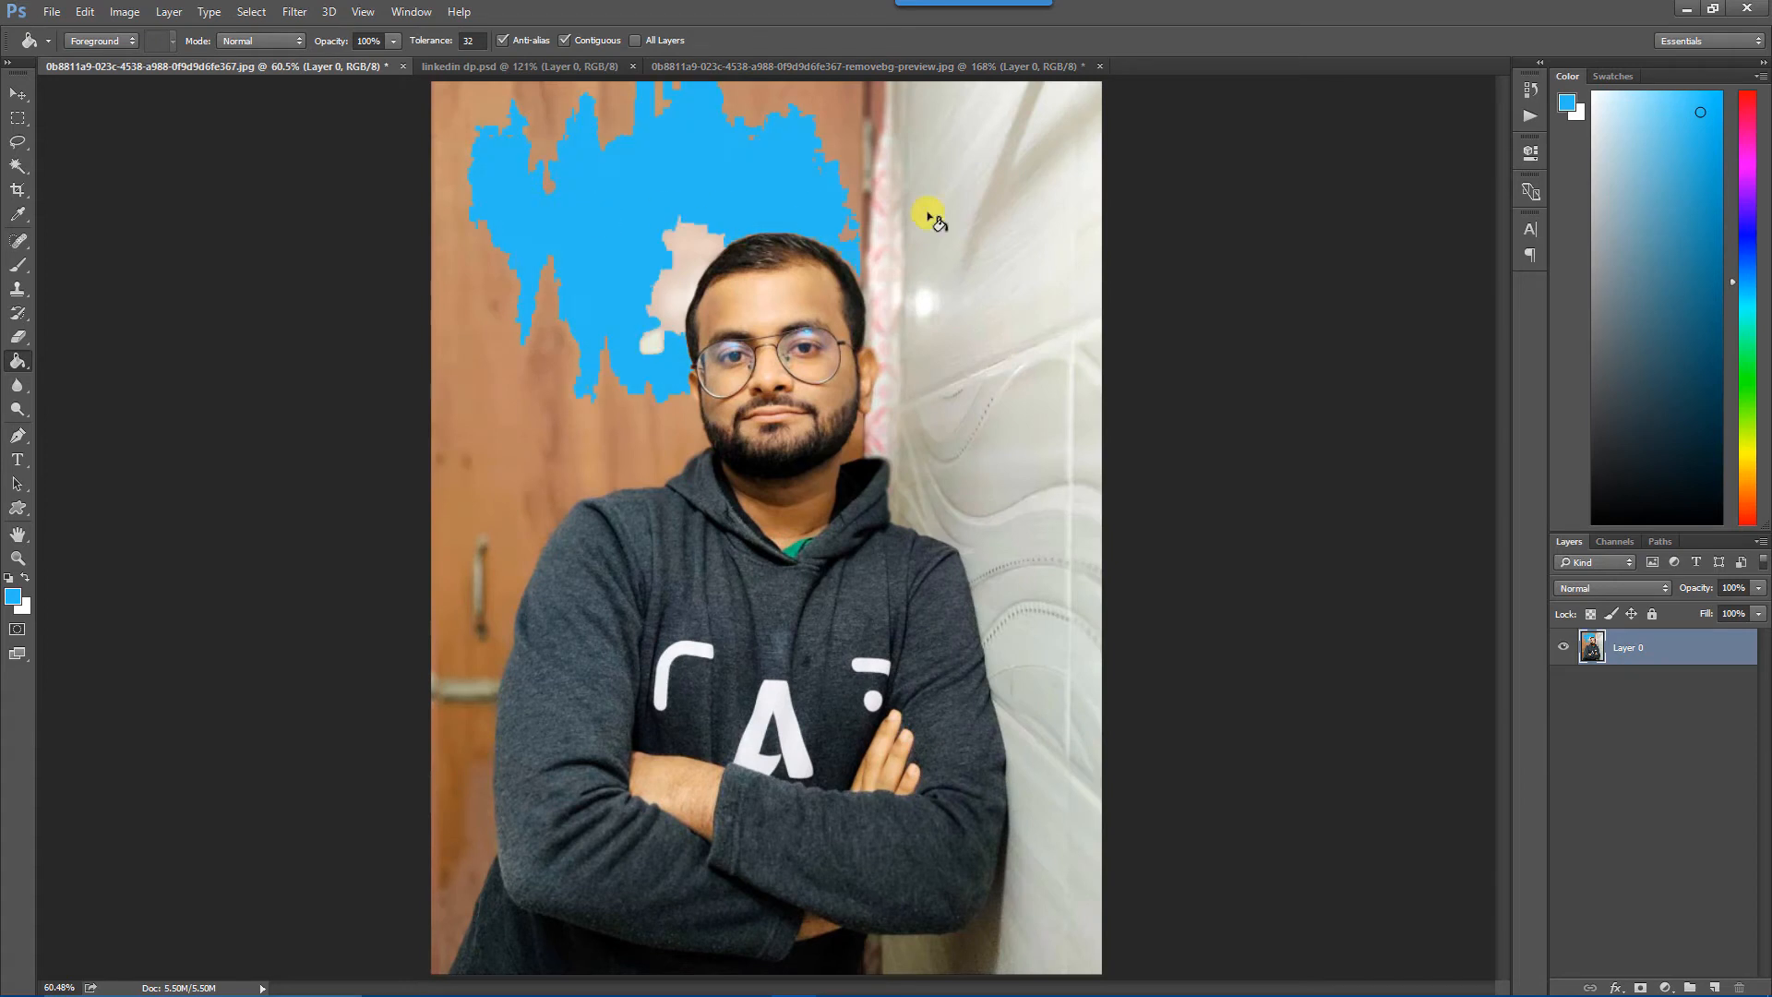
left_click(930, 217)
key("ctrl+z")
key("ctrl+z")
key("ctrl+z")
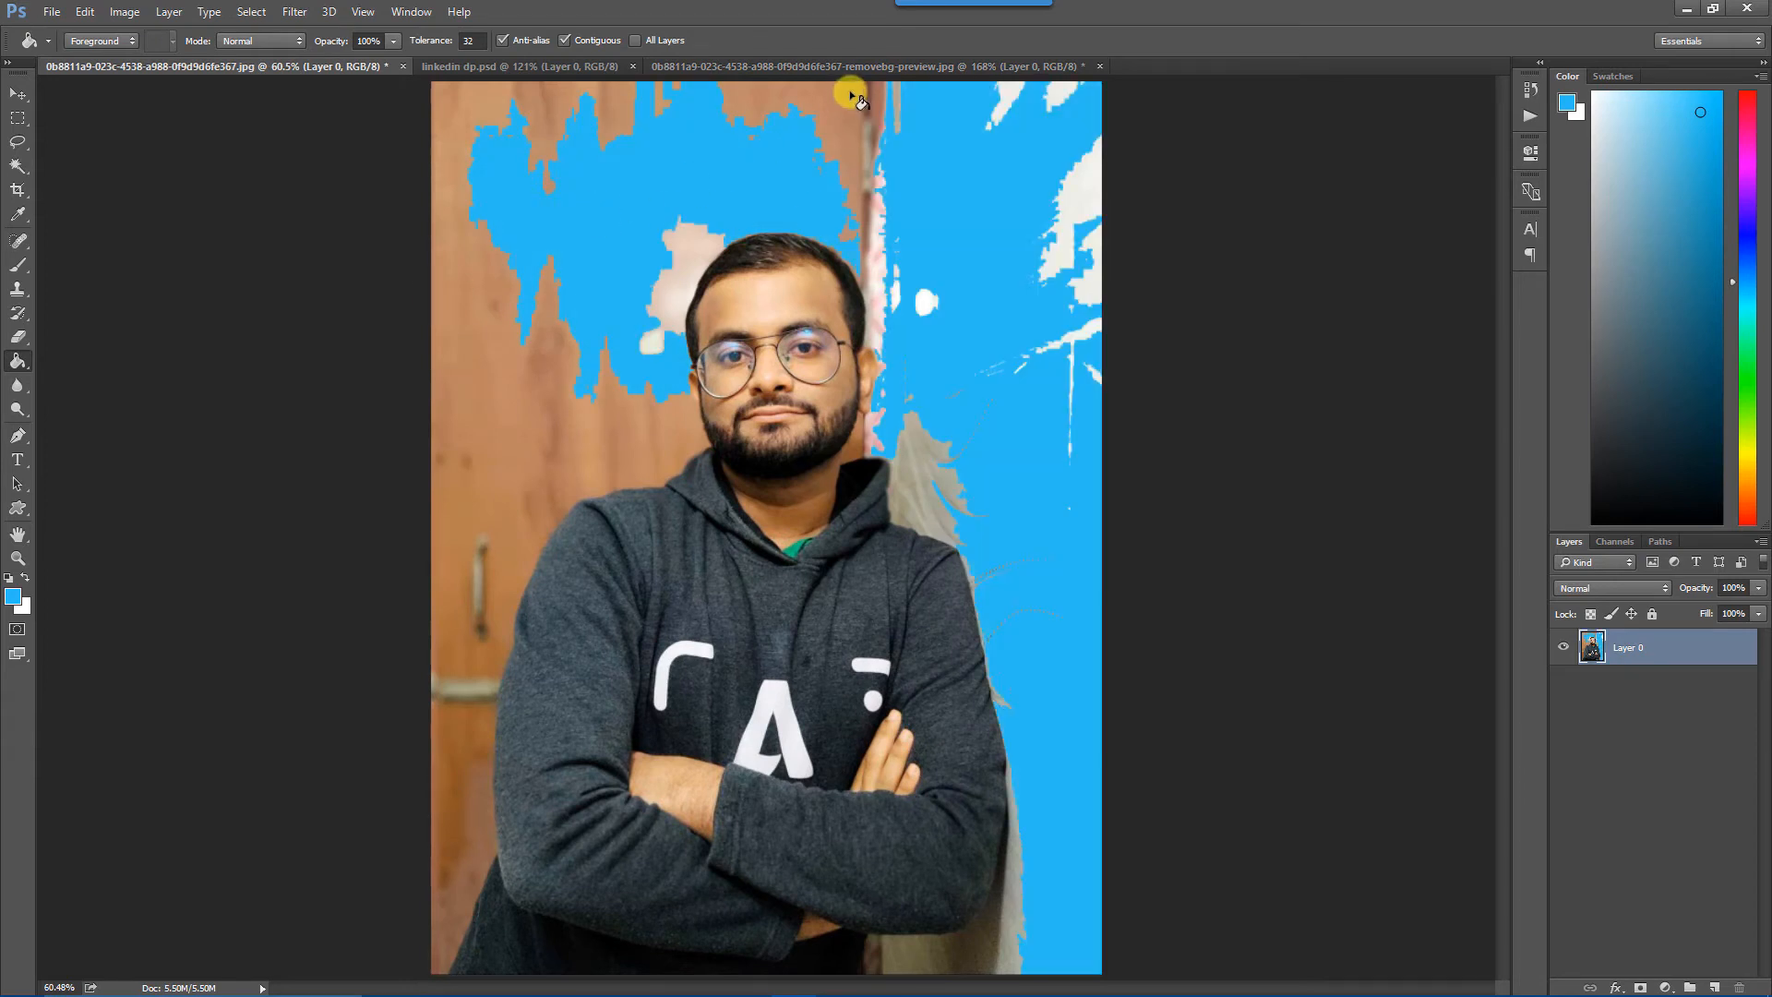
left_click(910, 69)
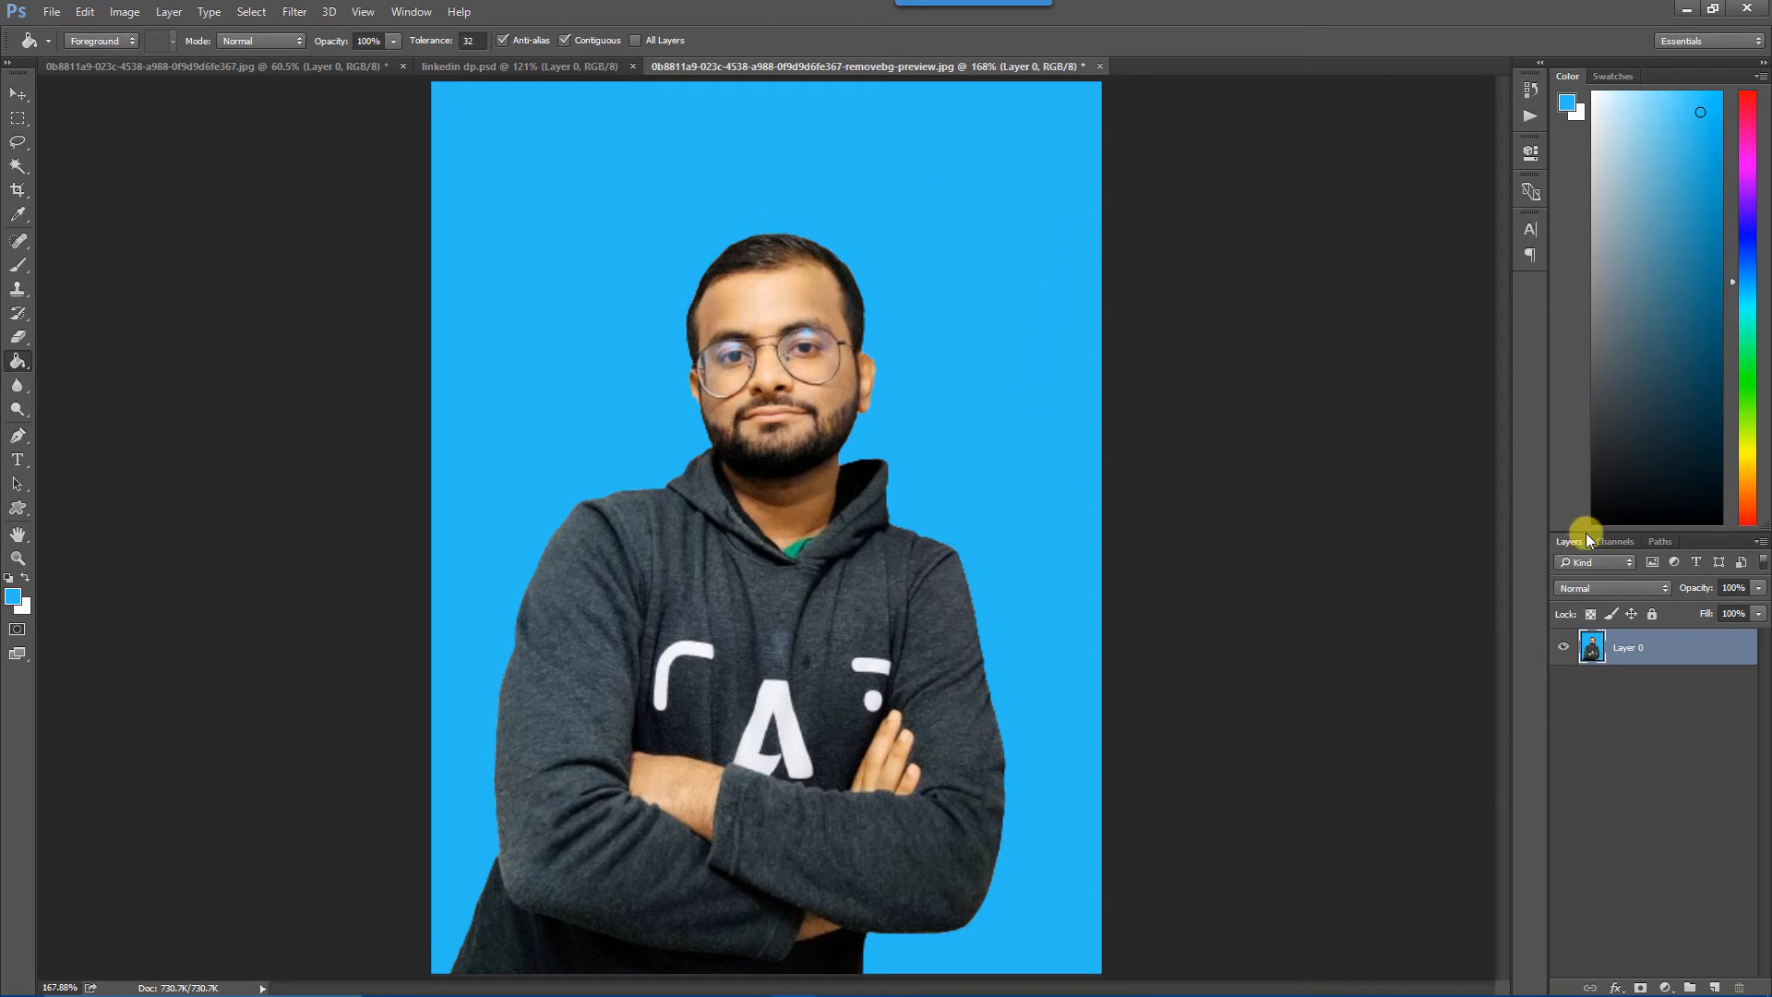
Roll the image history back to the Magic Wand selection made before the blue fill.
left_click(1531, 97)
left_click(1417, 197)
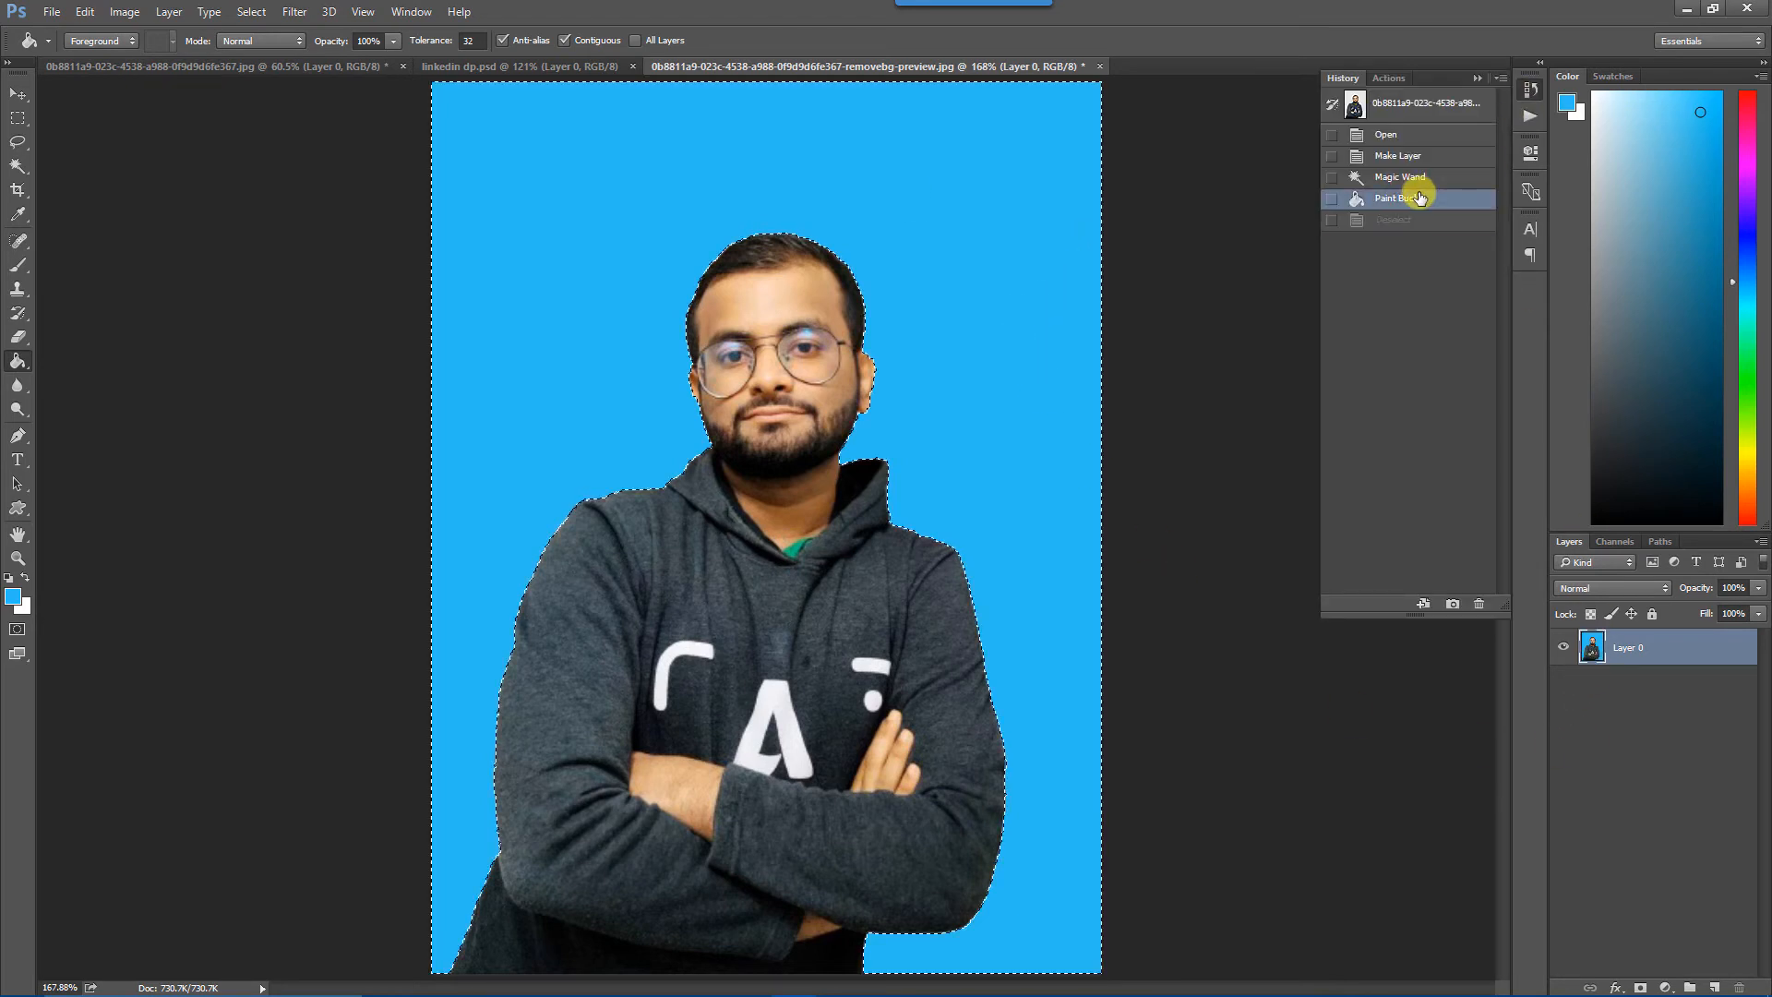
left_click(1422, 179)
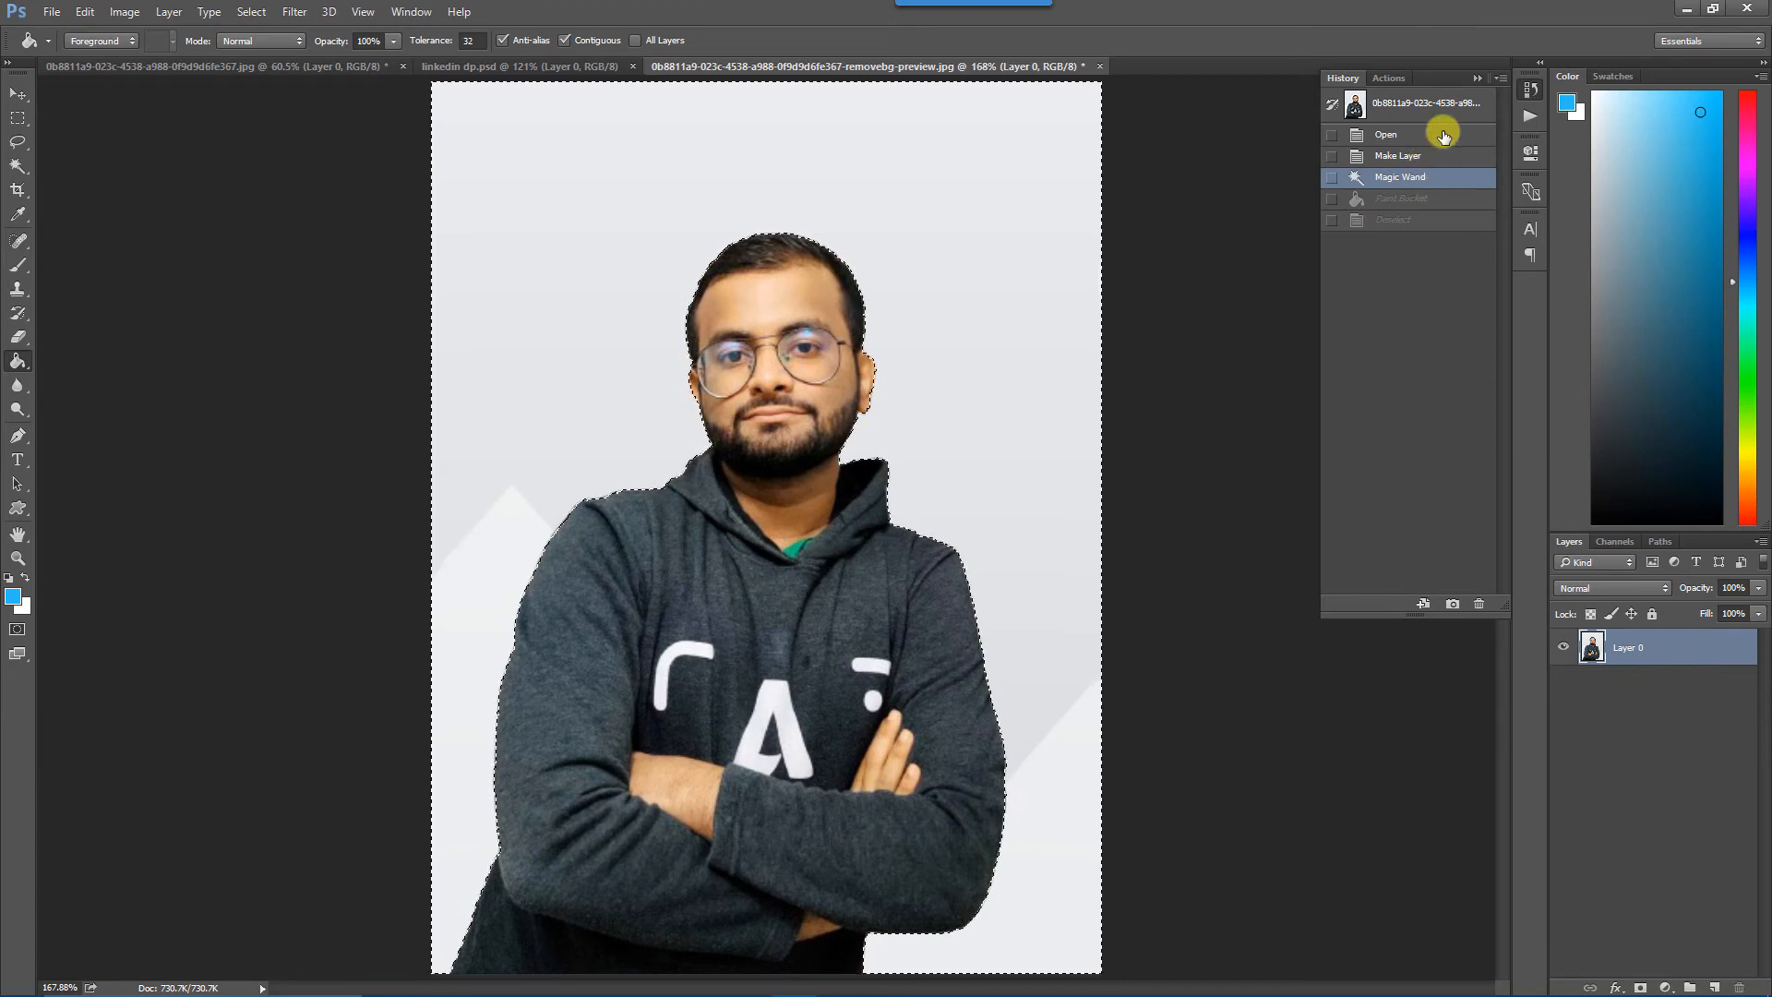
left_click(1479, 78)
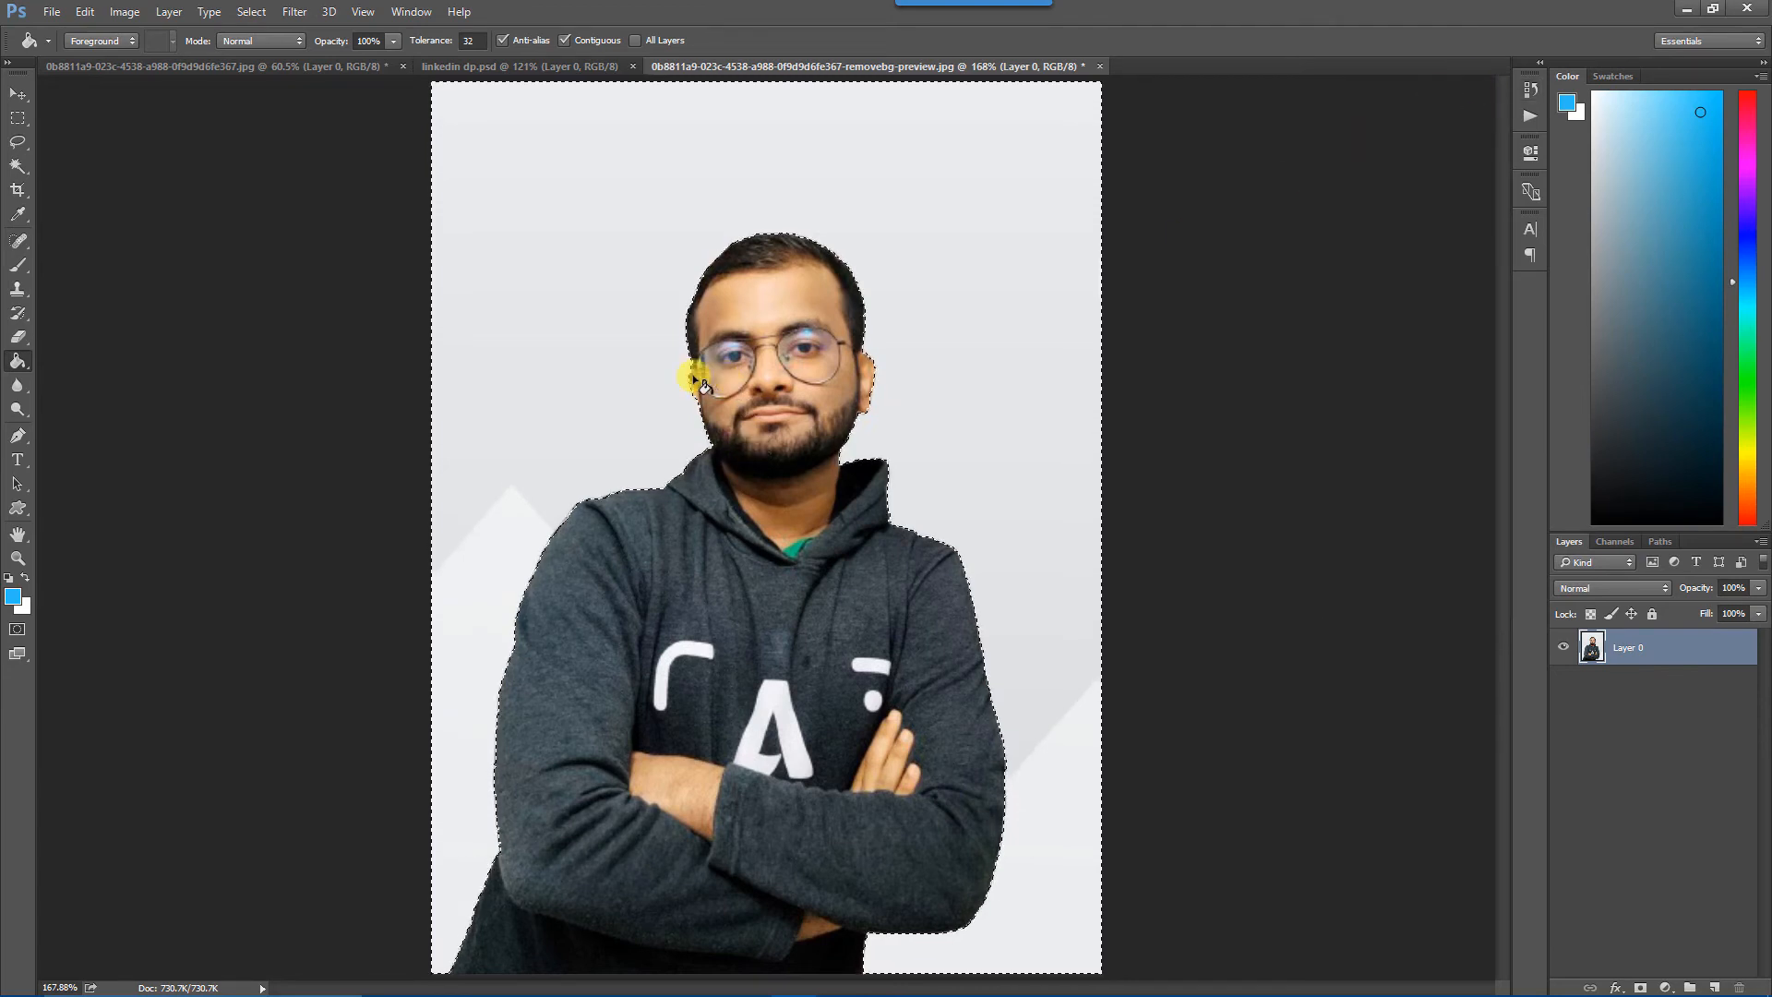
Clear the selection and reselect the whole light grey backdrop on Layer 0 with the Magic Wand.
key("ctrl+d")
left_click(1608, 750)
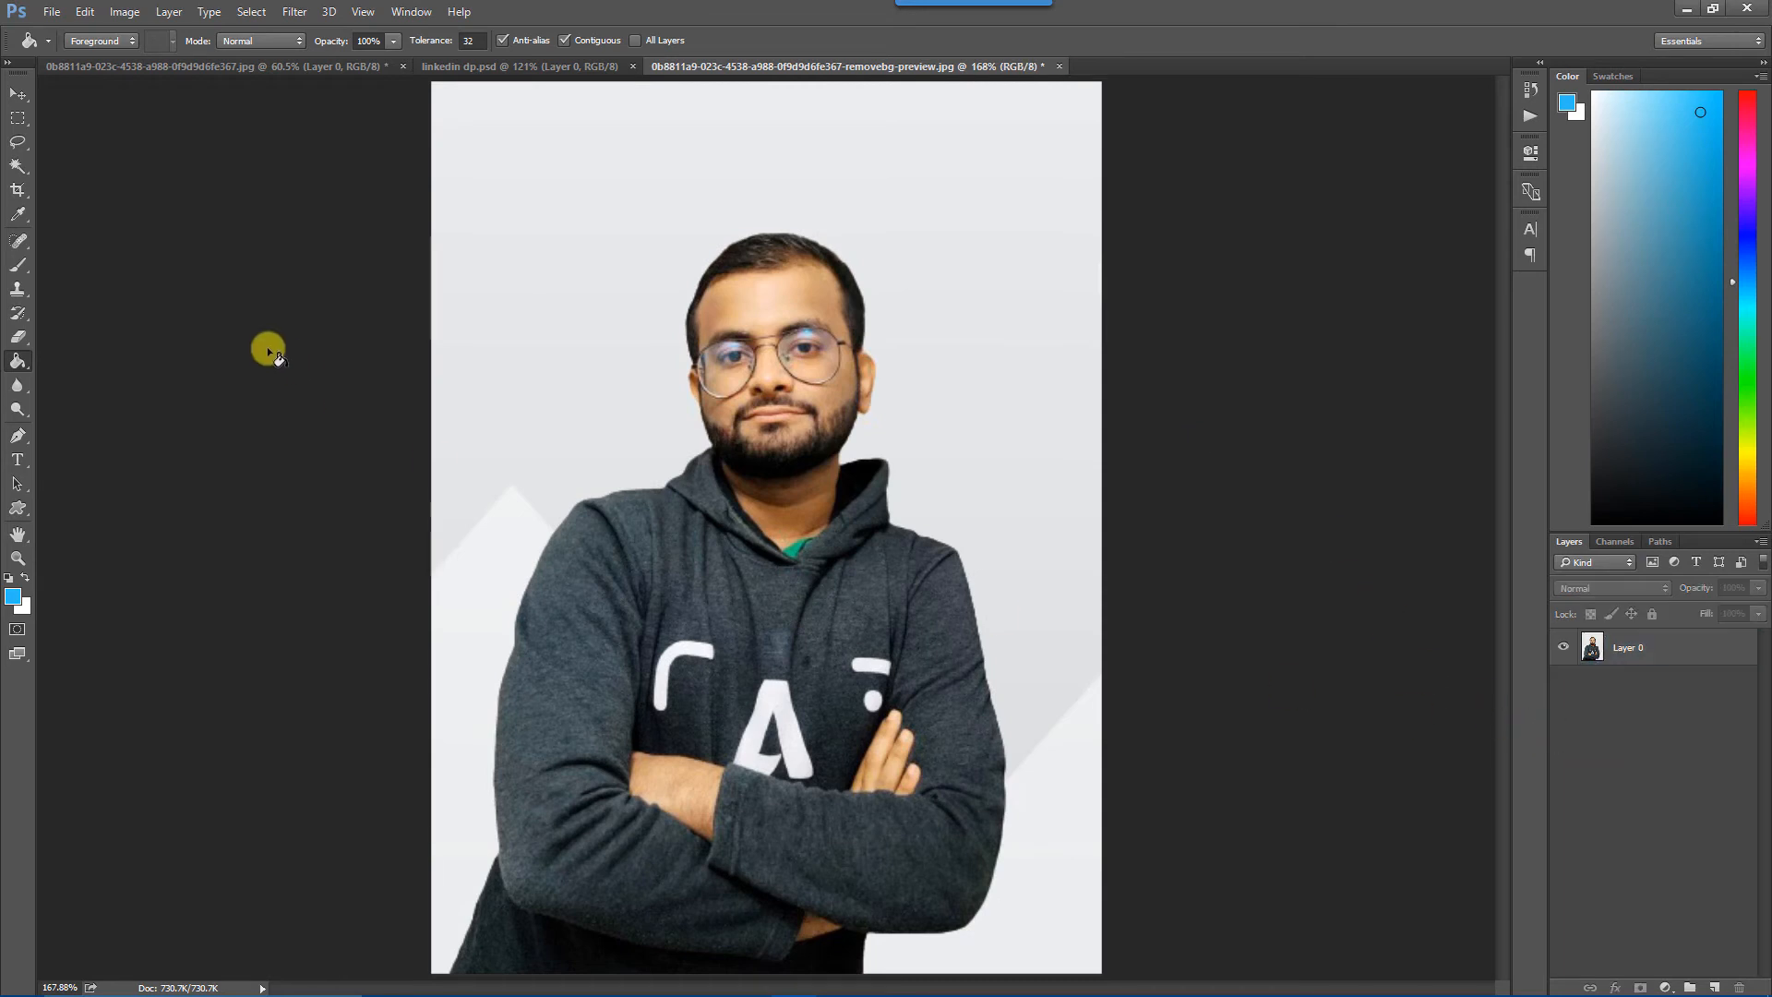
left_click(18, 166)
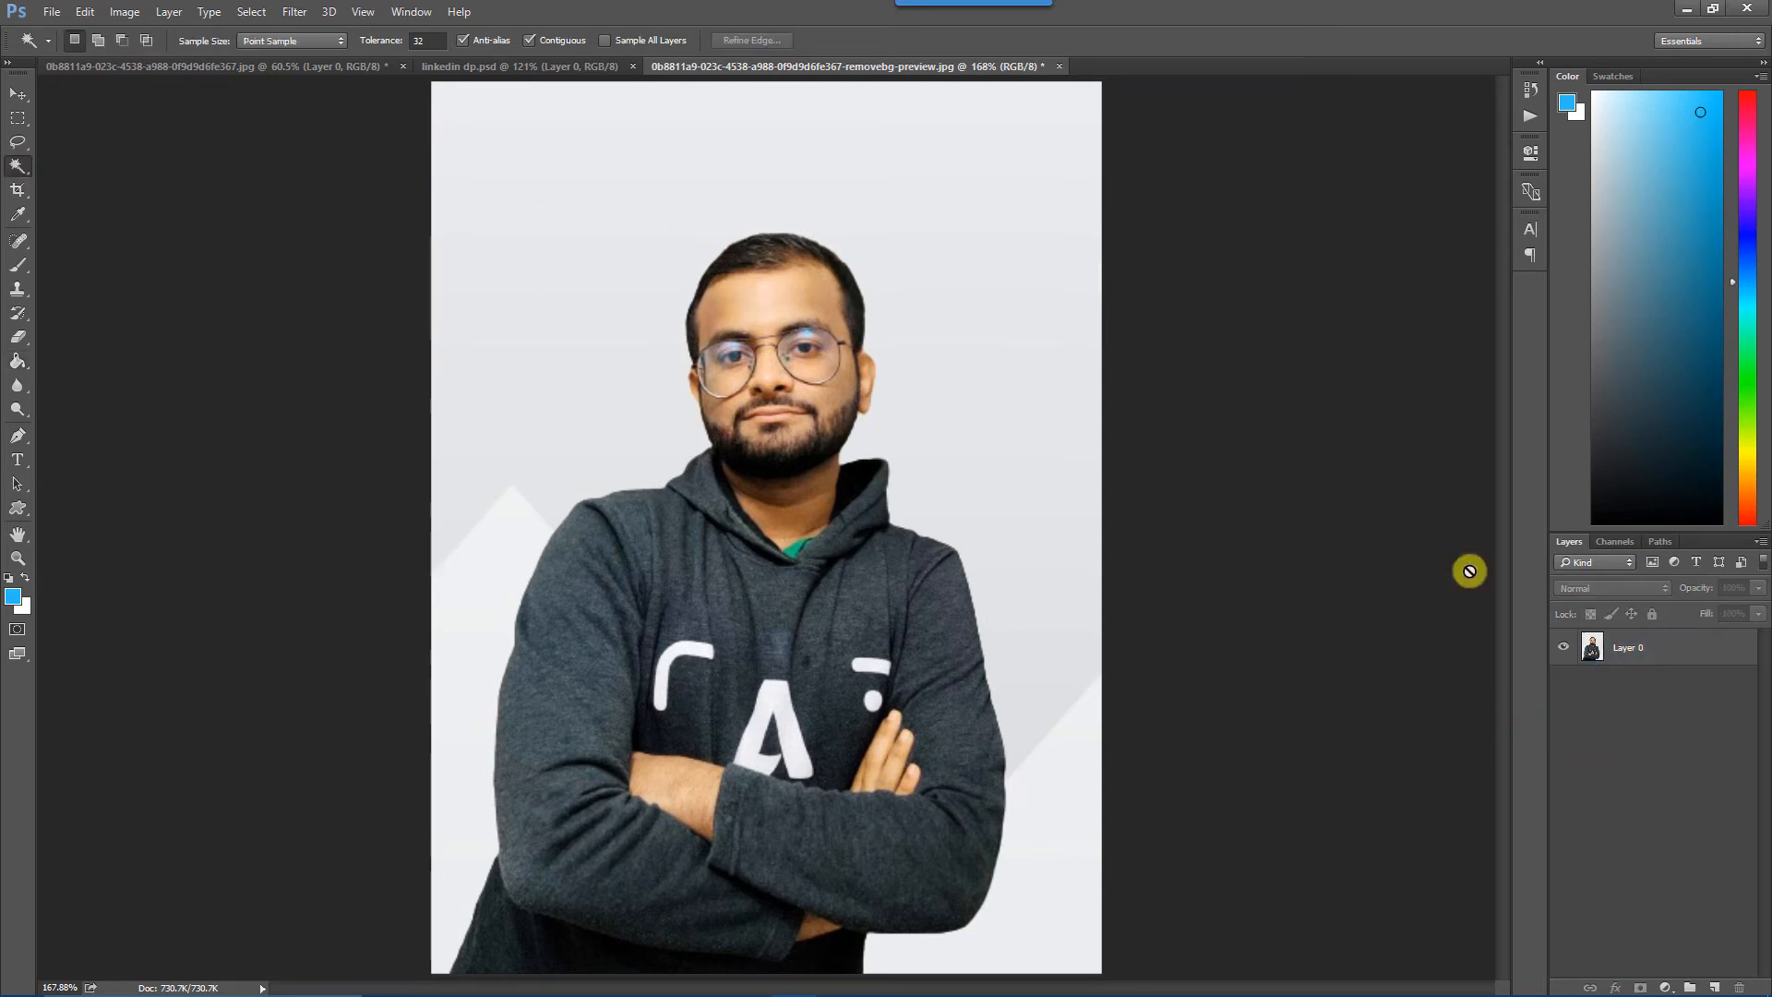
left_click(1636, 646)
left_click(734, 184)
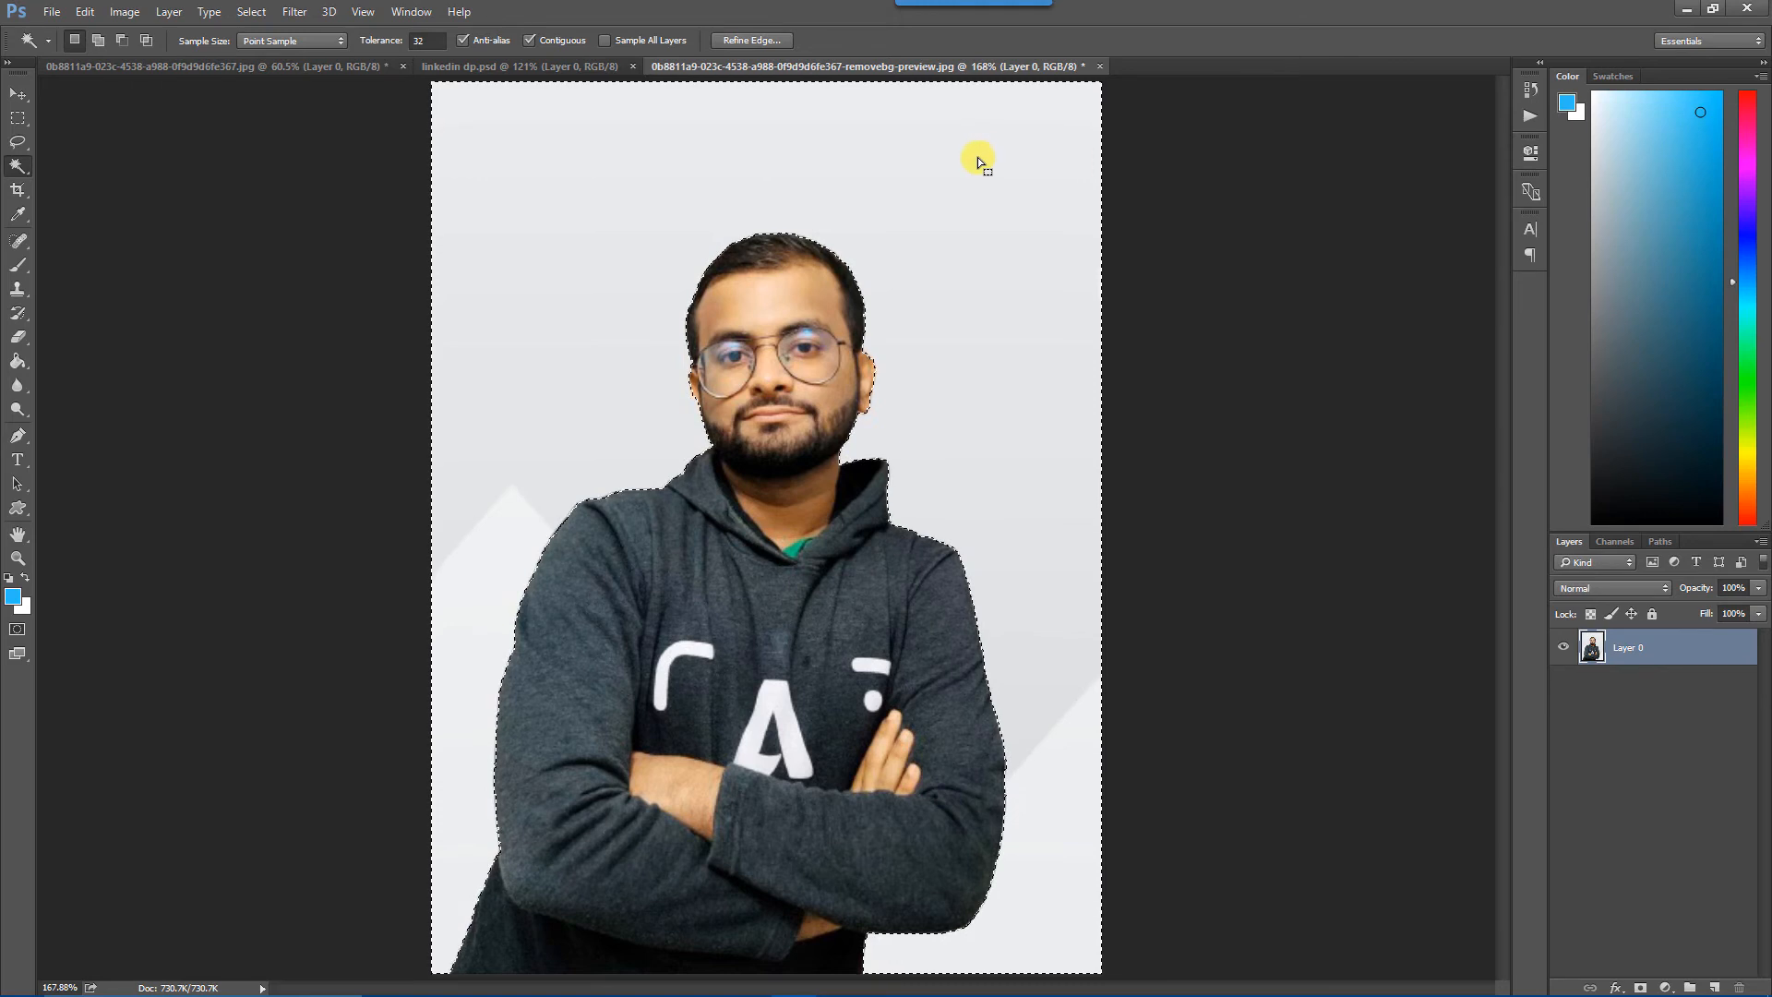
Contract the backdrop selection by 10 pixels.
left_click(254, 13)
mouse_move(353, 251)
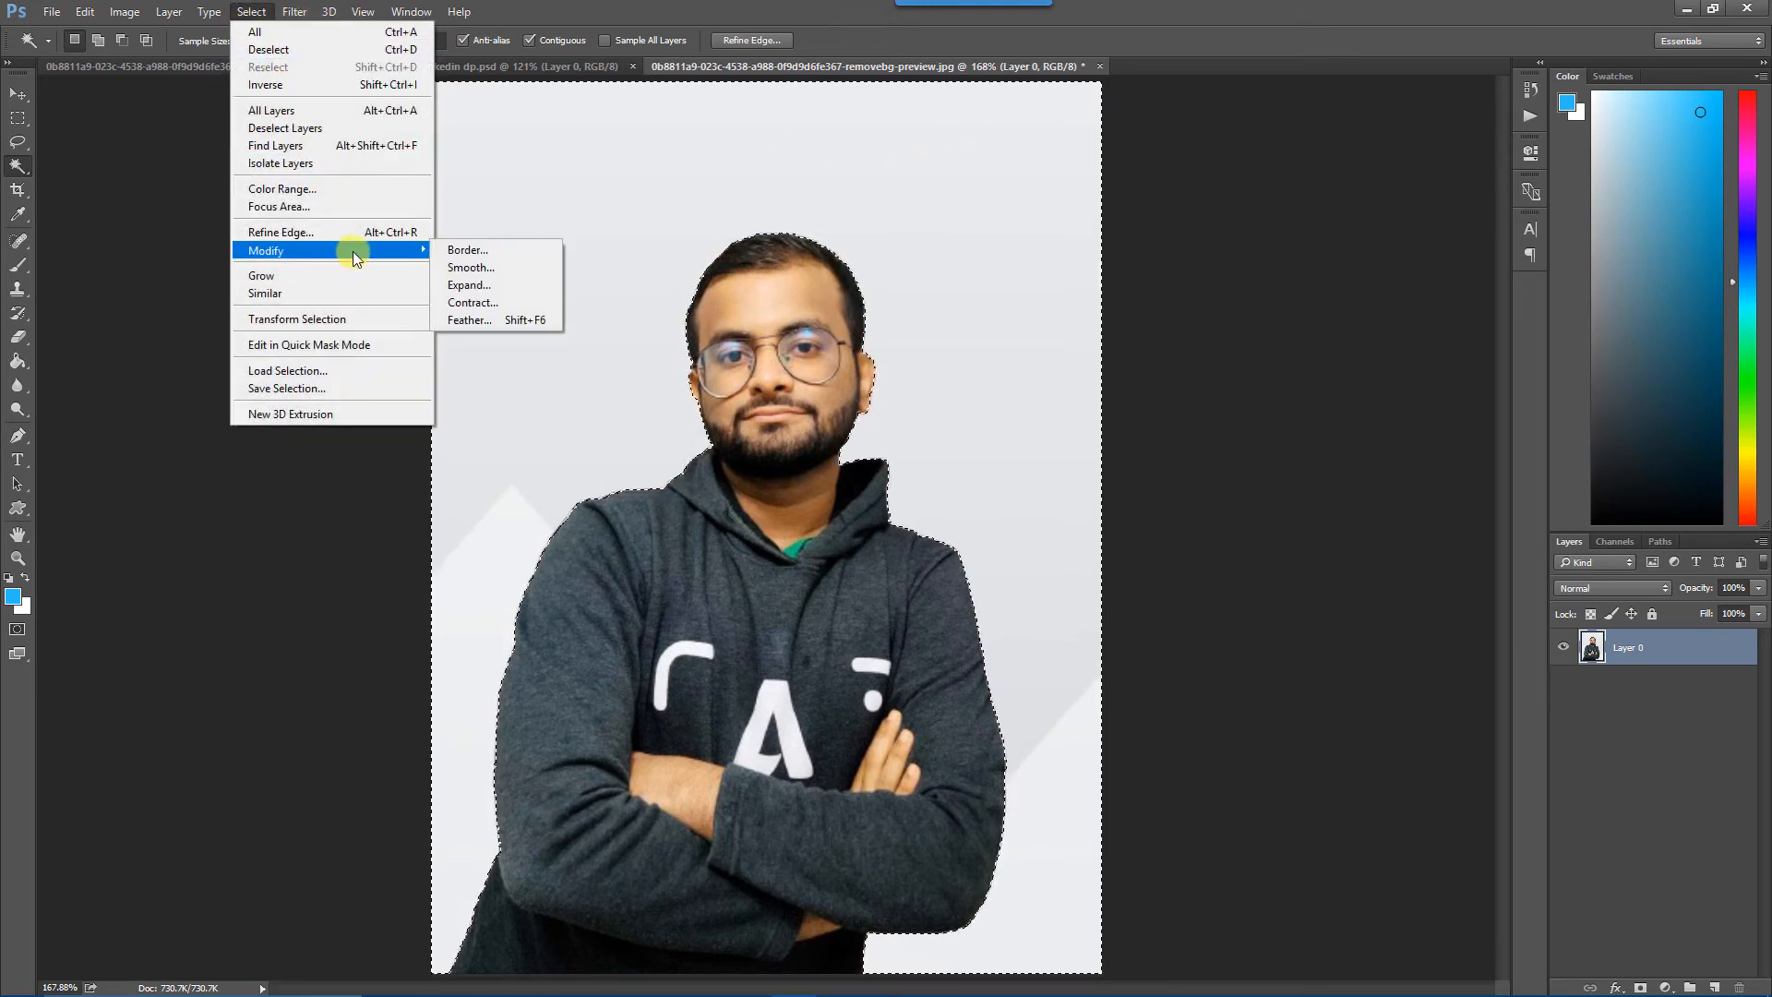
left_click(484, 302)
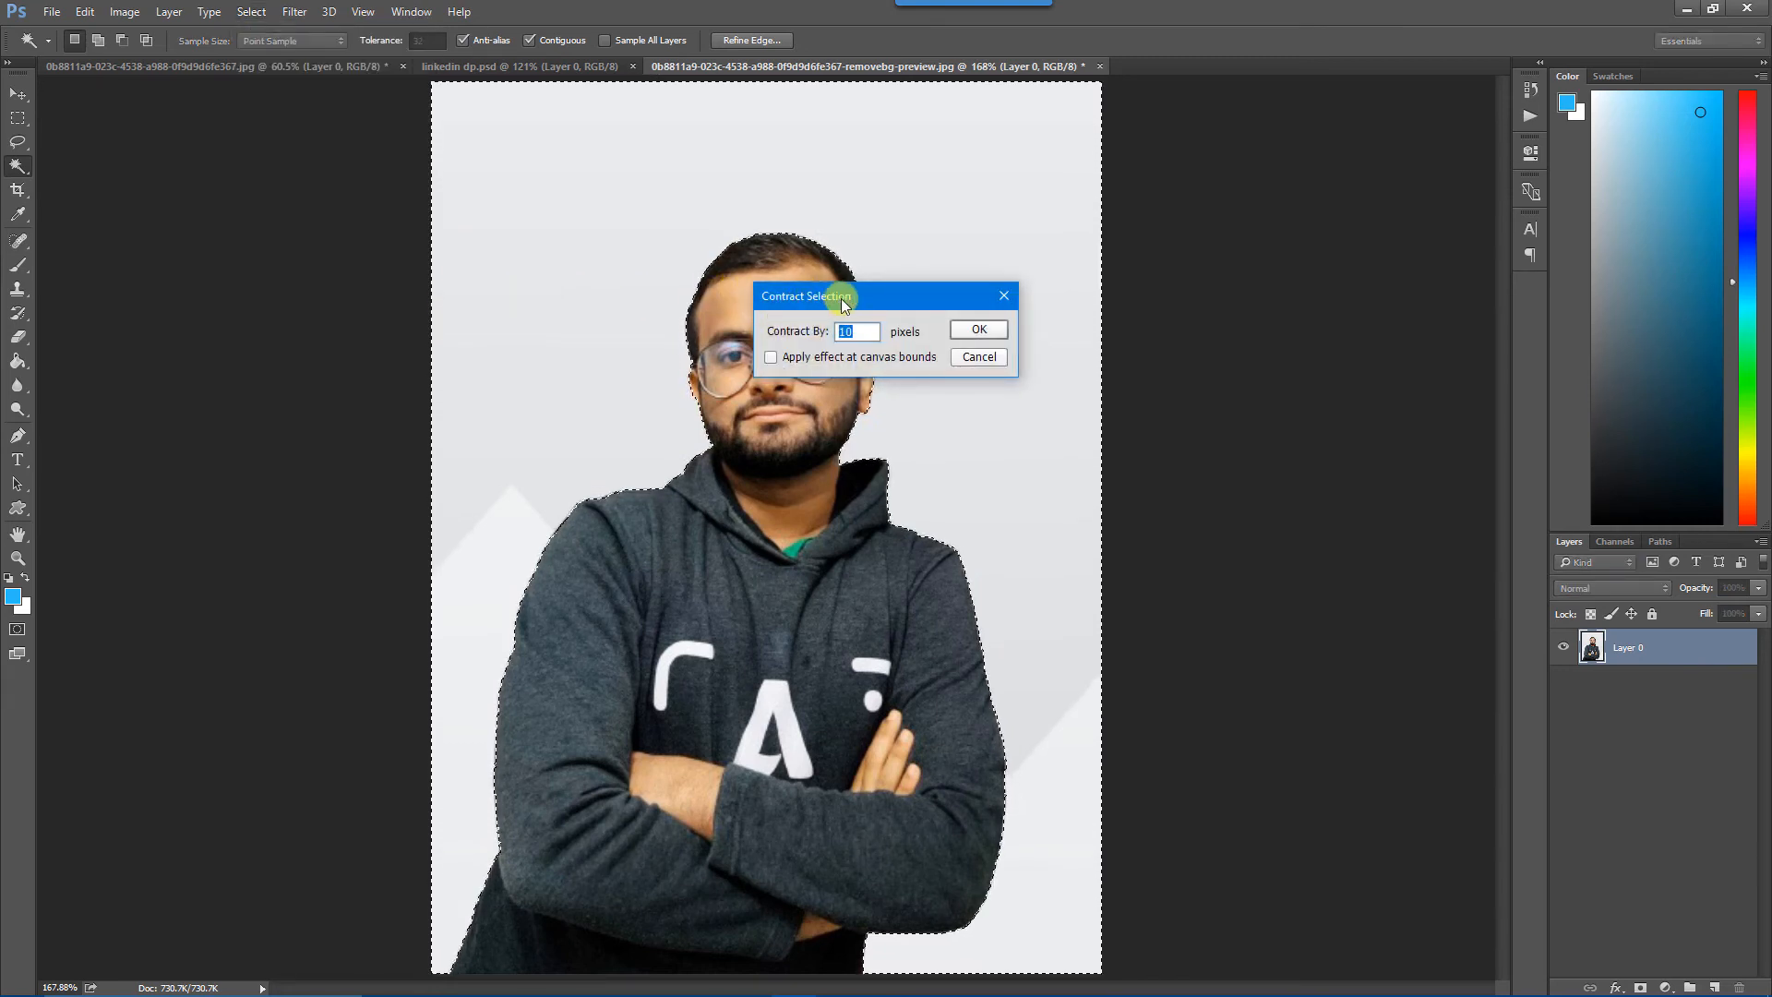
left_click_drag(840, 298, 1033, 333)
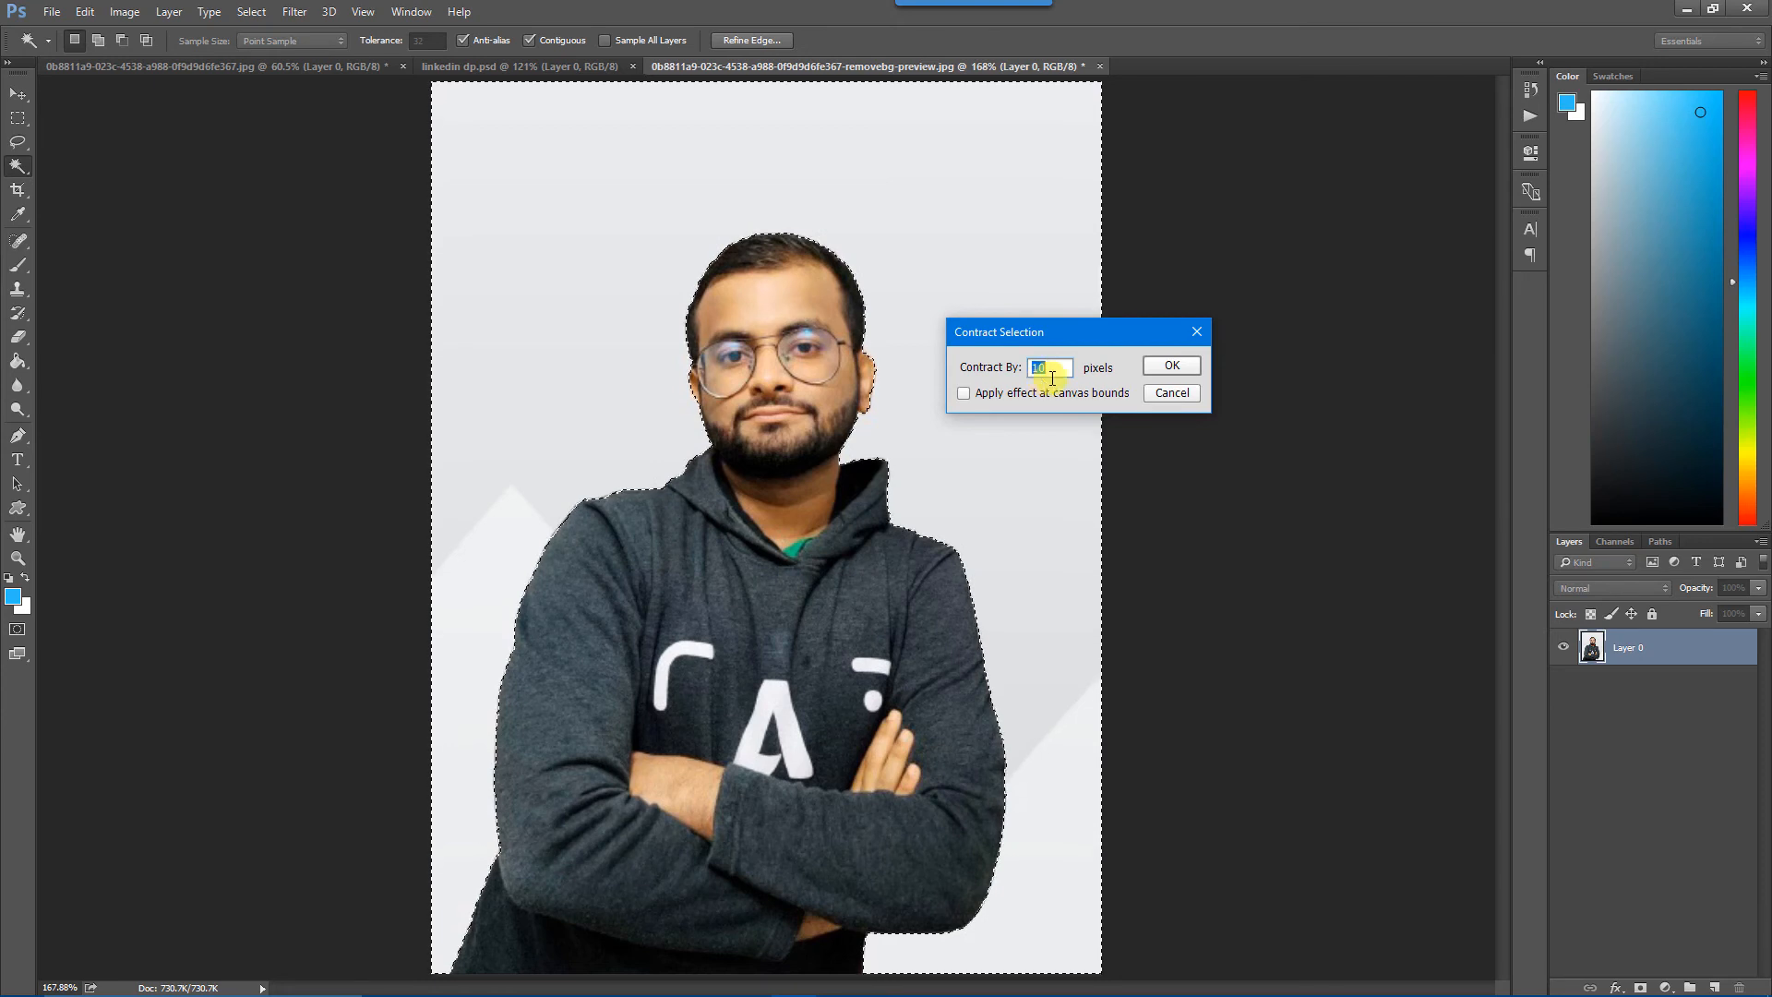
left_click(1169, 368)
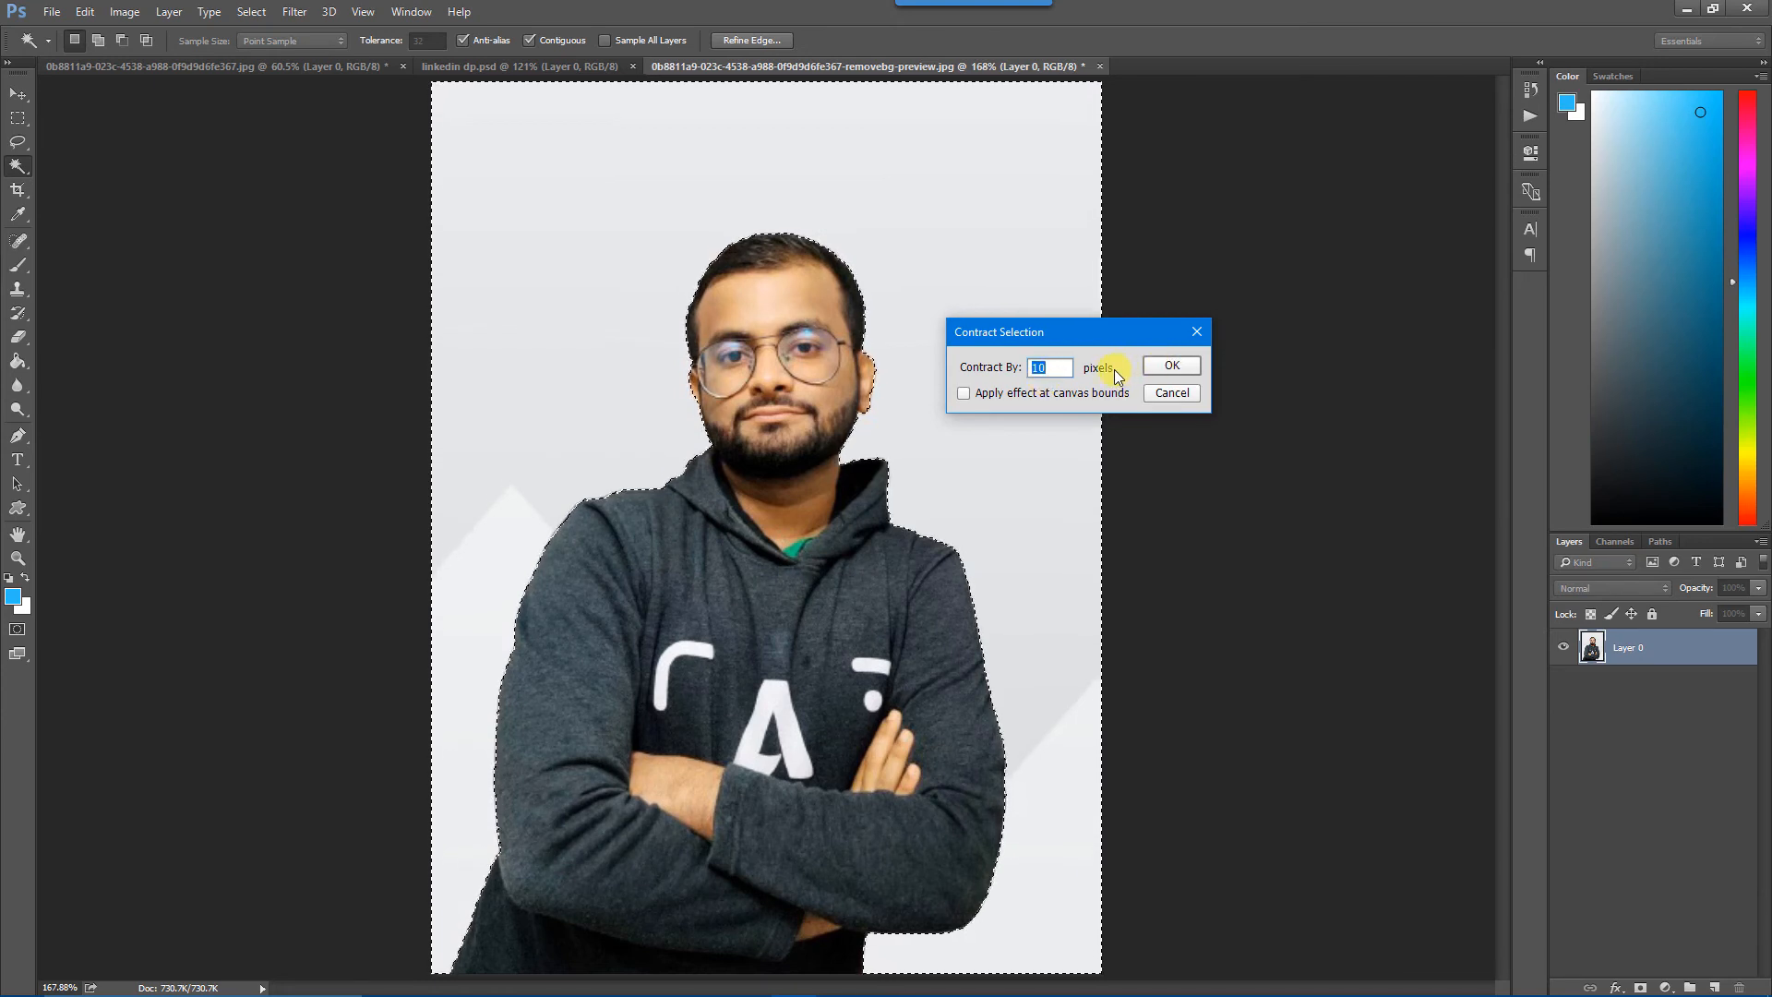
type("10")
left_click(1164, 366)
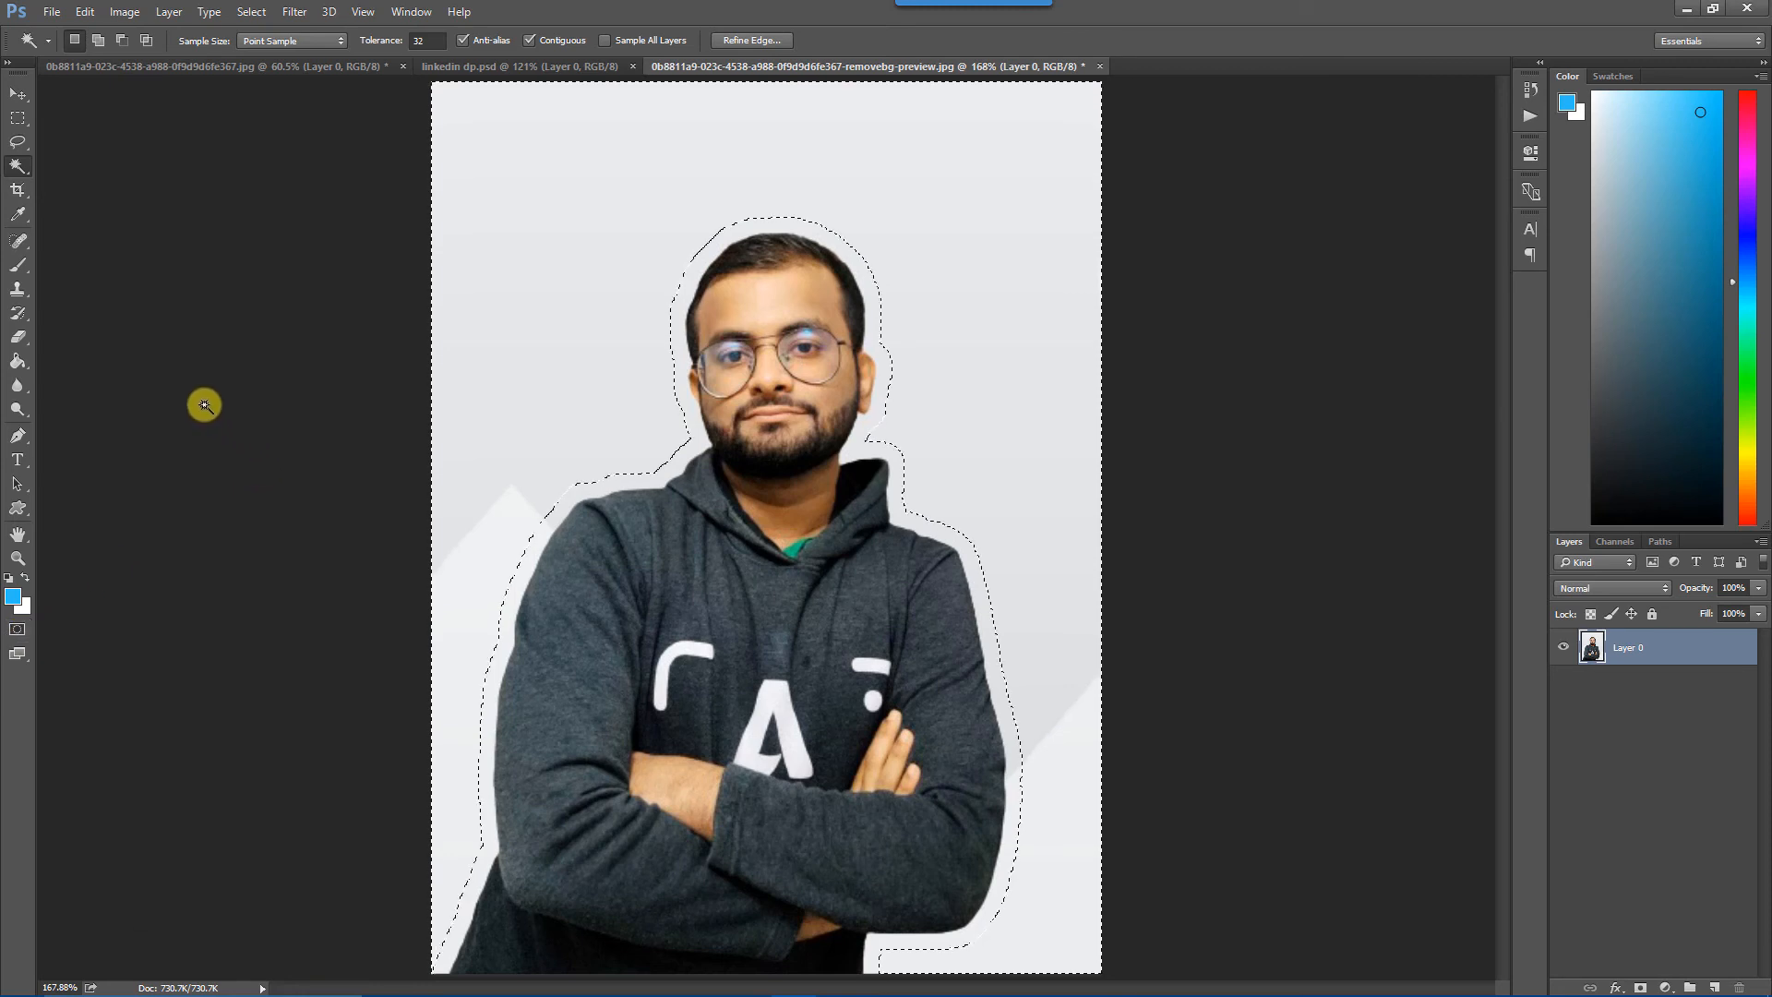
Fill the contracted backdrop selection with bright blue using the Paint Bucket, make white the foreground colour and clear the selection.
key("g")
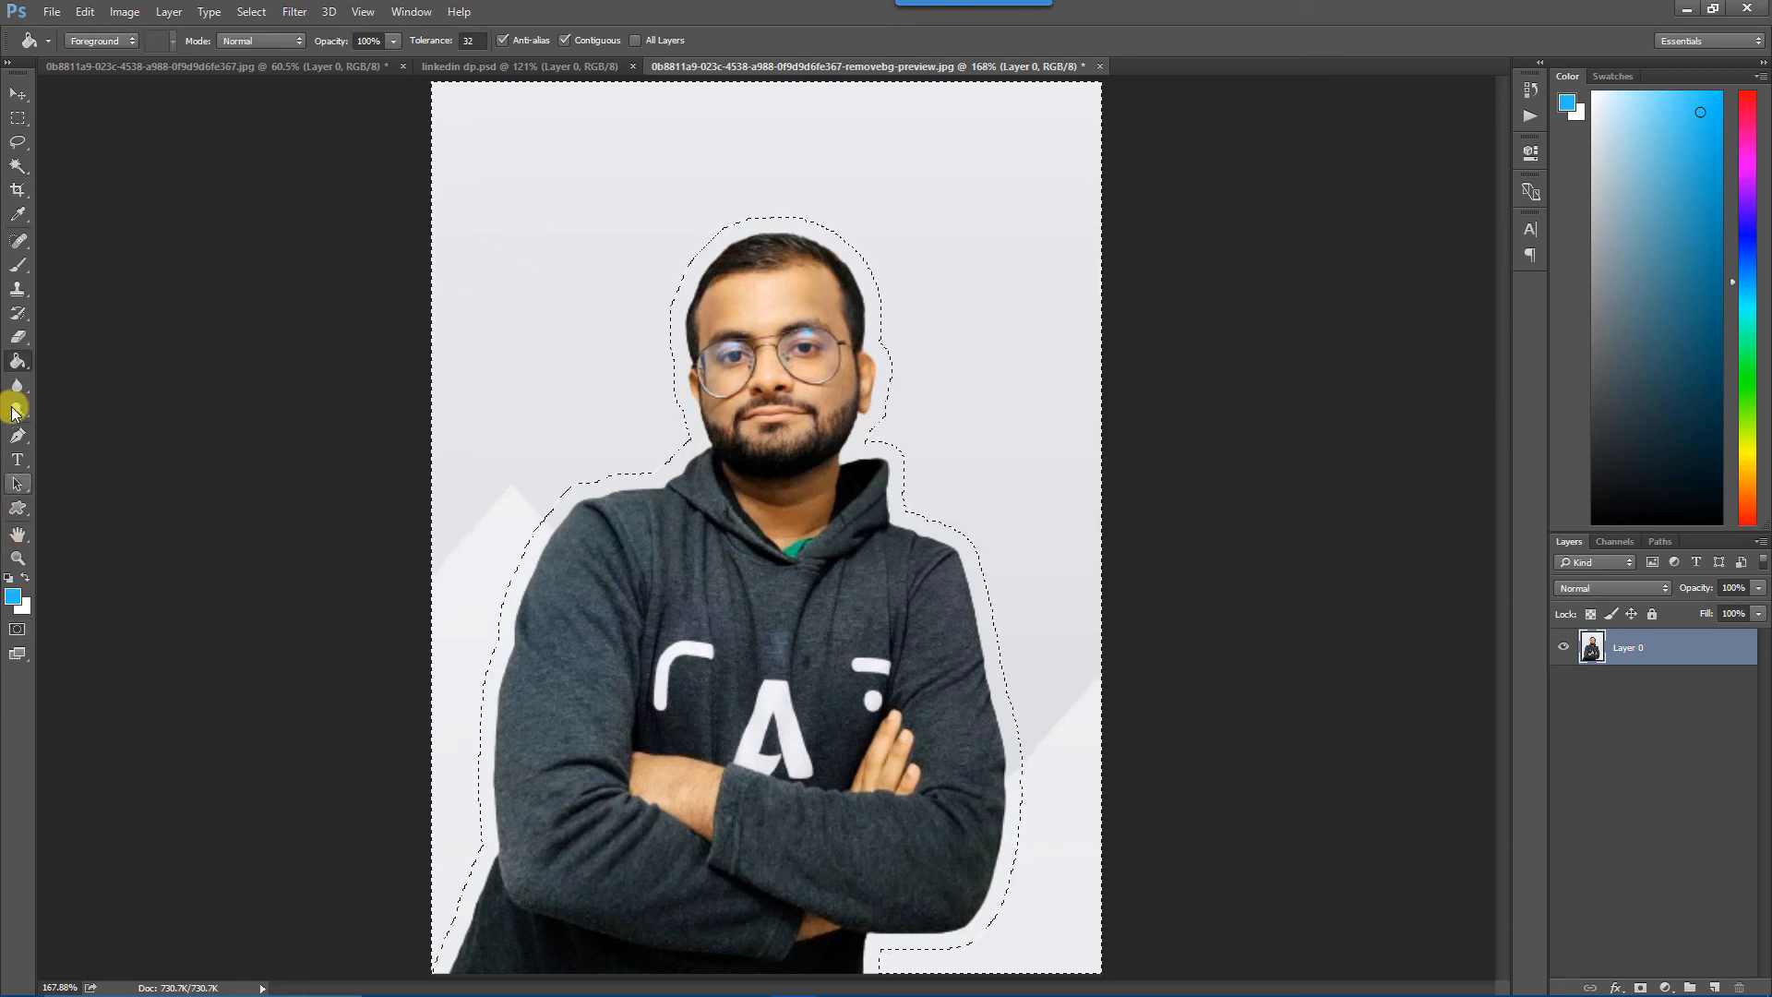
left_click(535, 263)
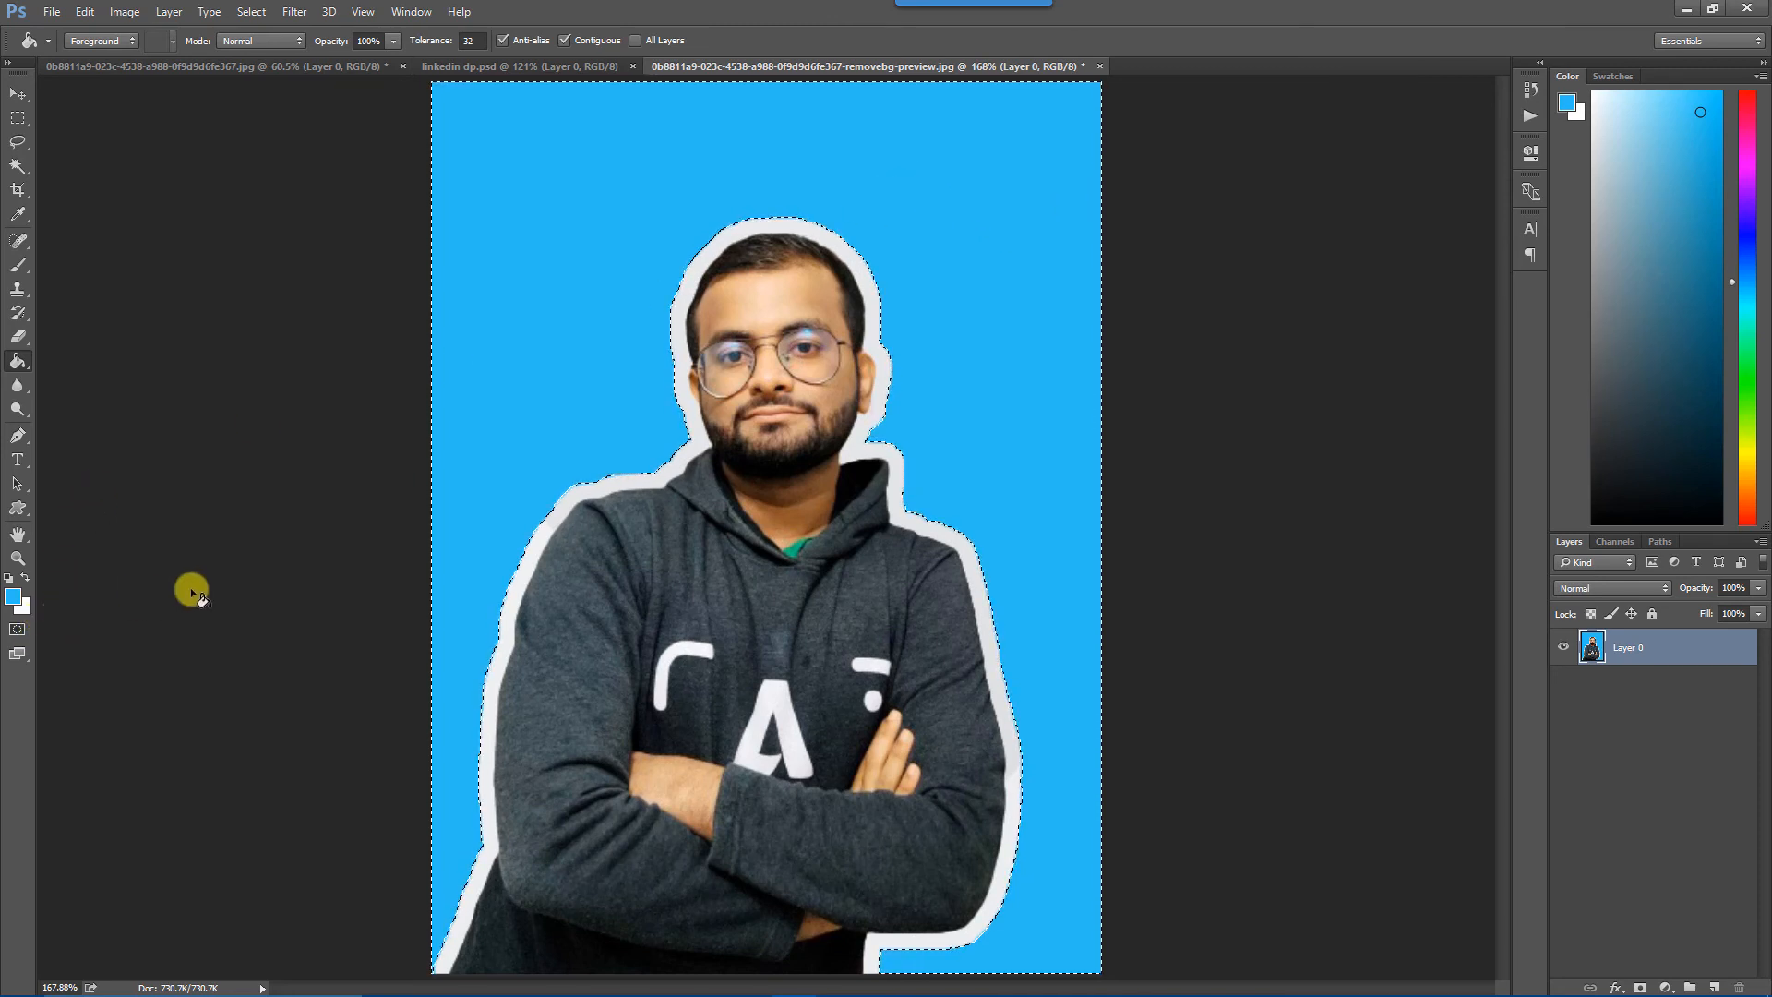
key("x")
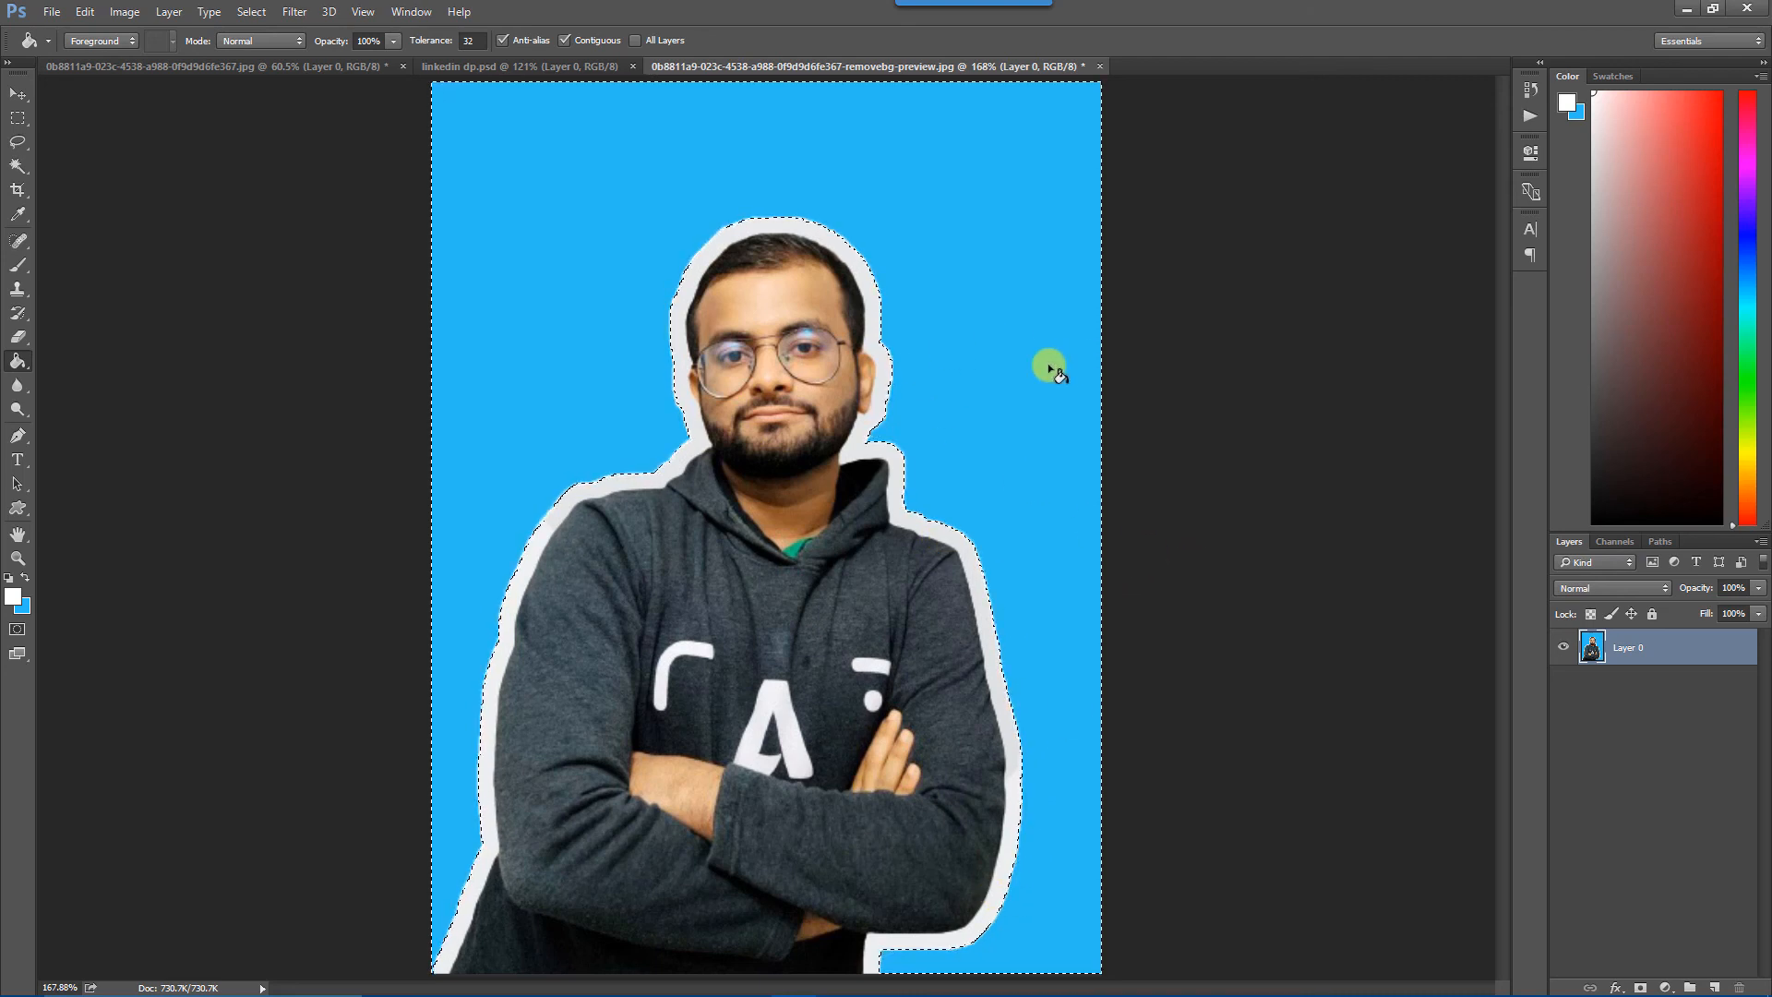
key("ctrl+d")
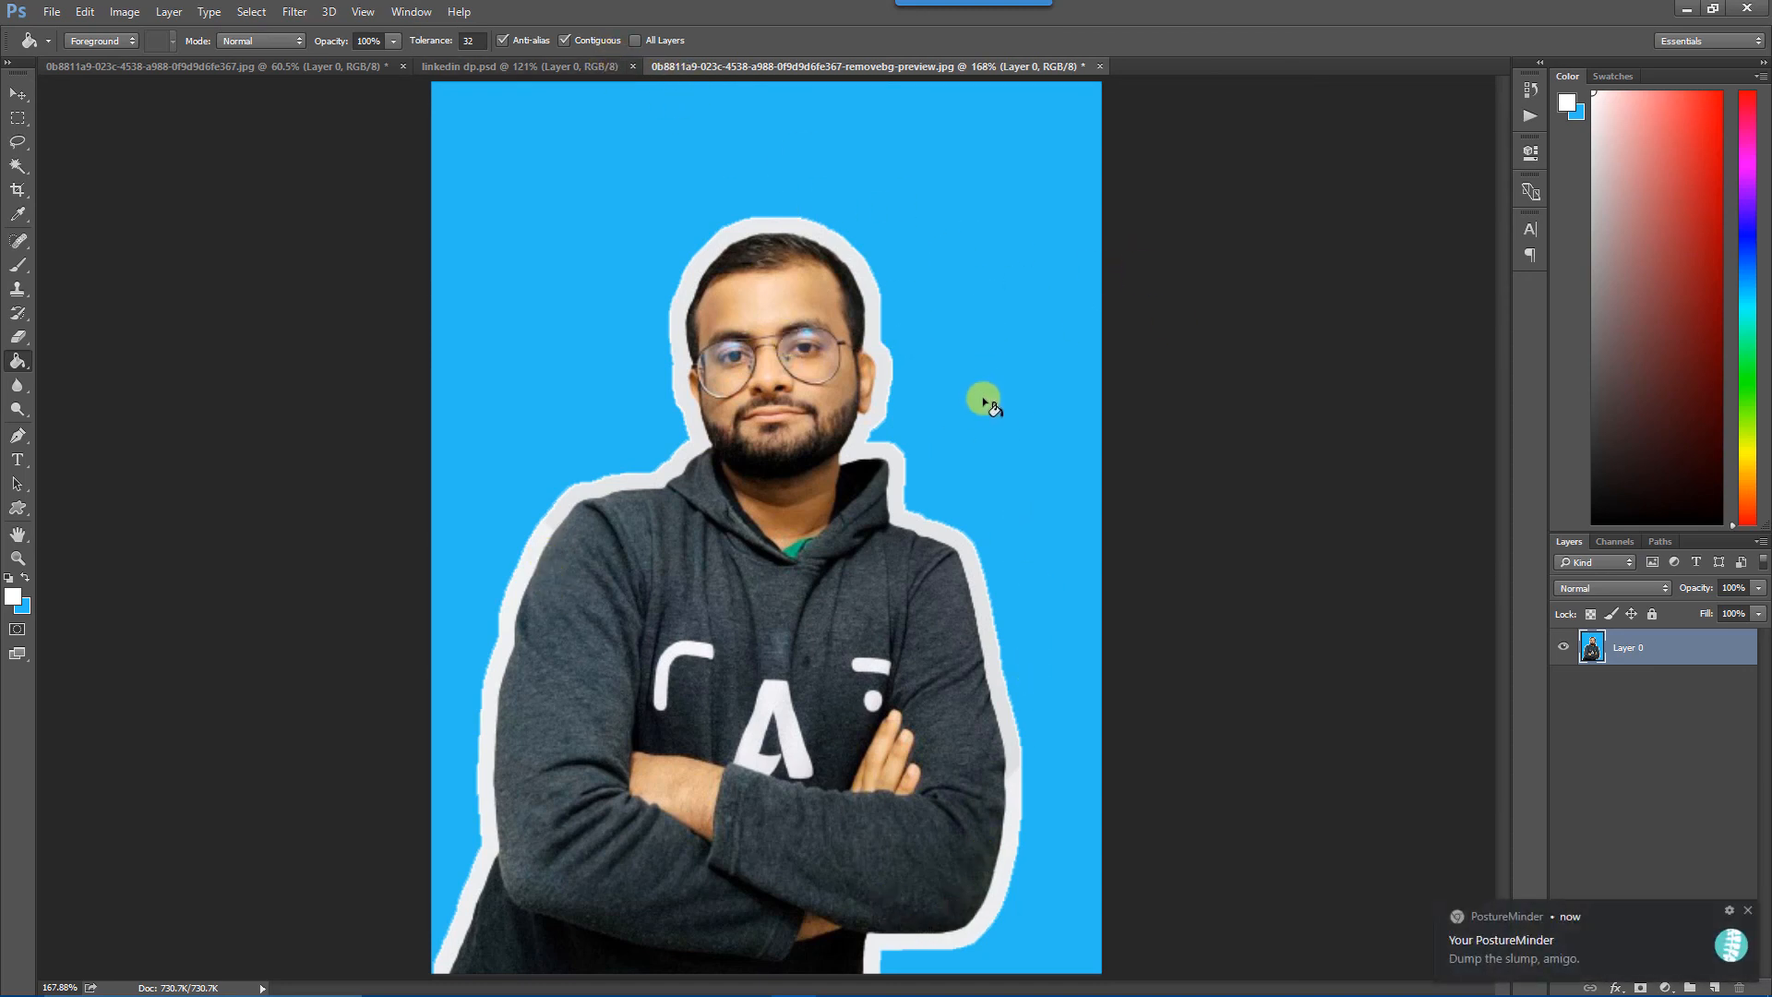
Roll the image history back past the fills and the contraction to the second Magic Wand selection.
left_click(1525, 88)
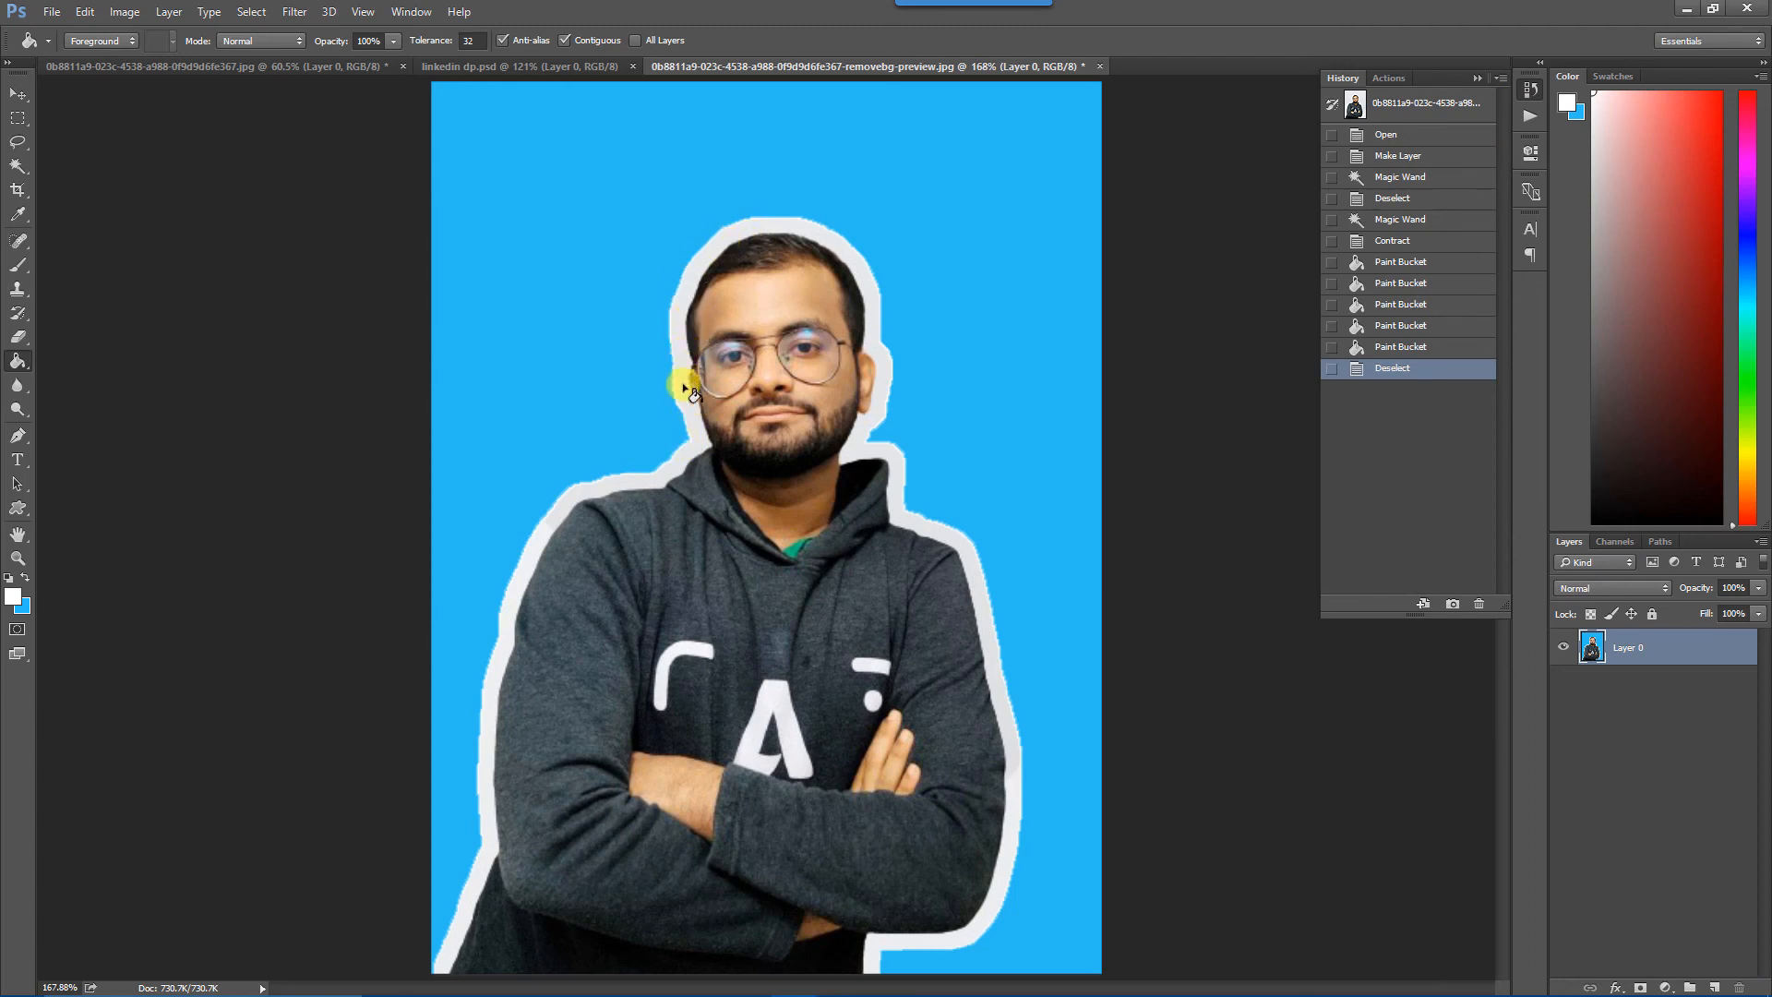
left_click(1405, 283)
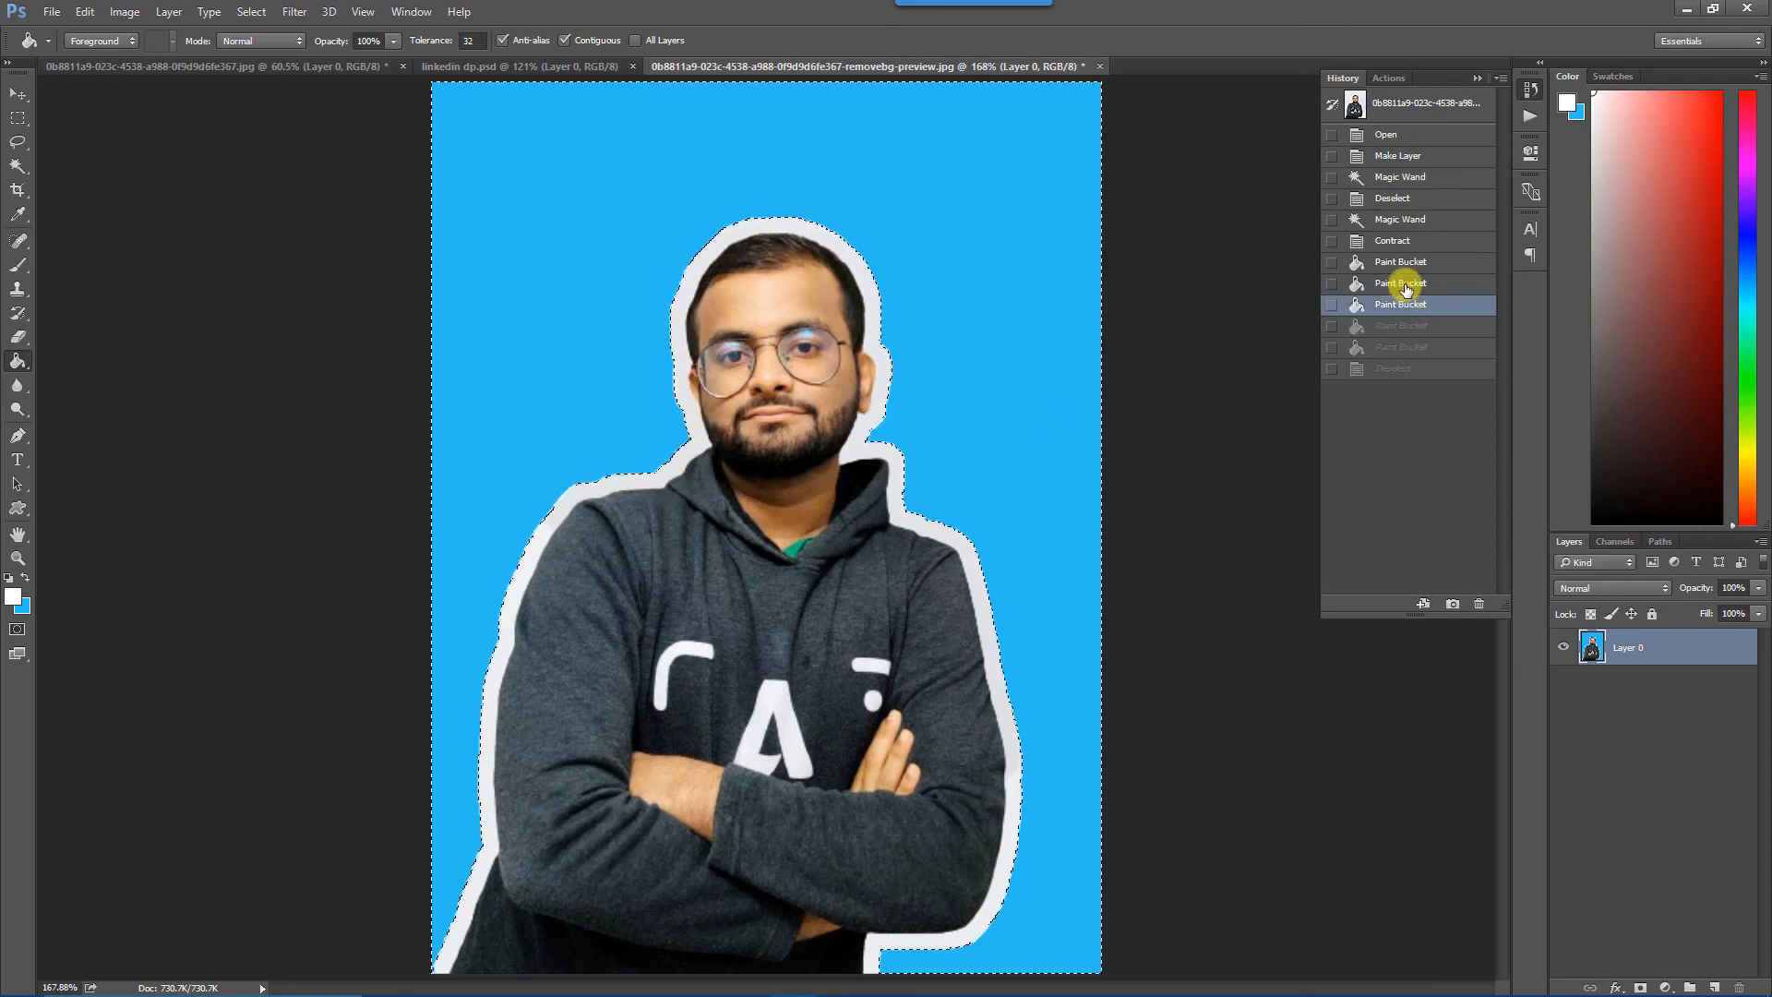
left_click(1414, 261)
left_click(1413, 240)
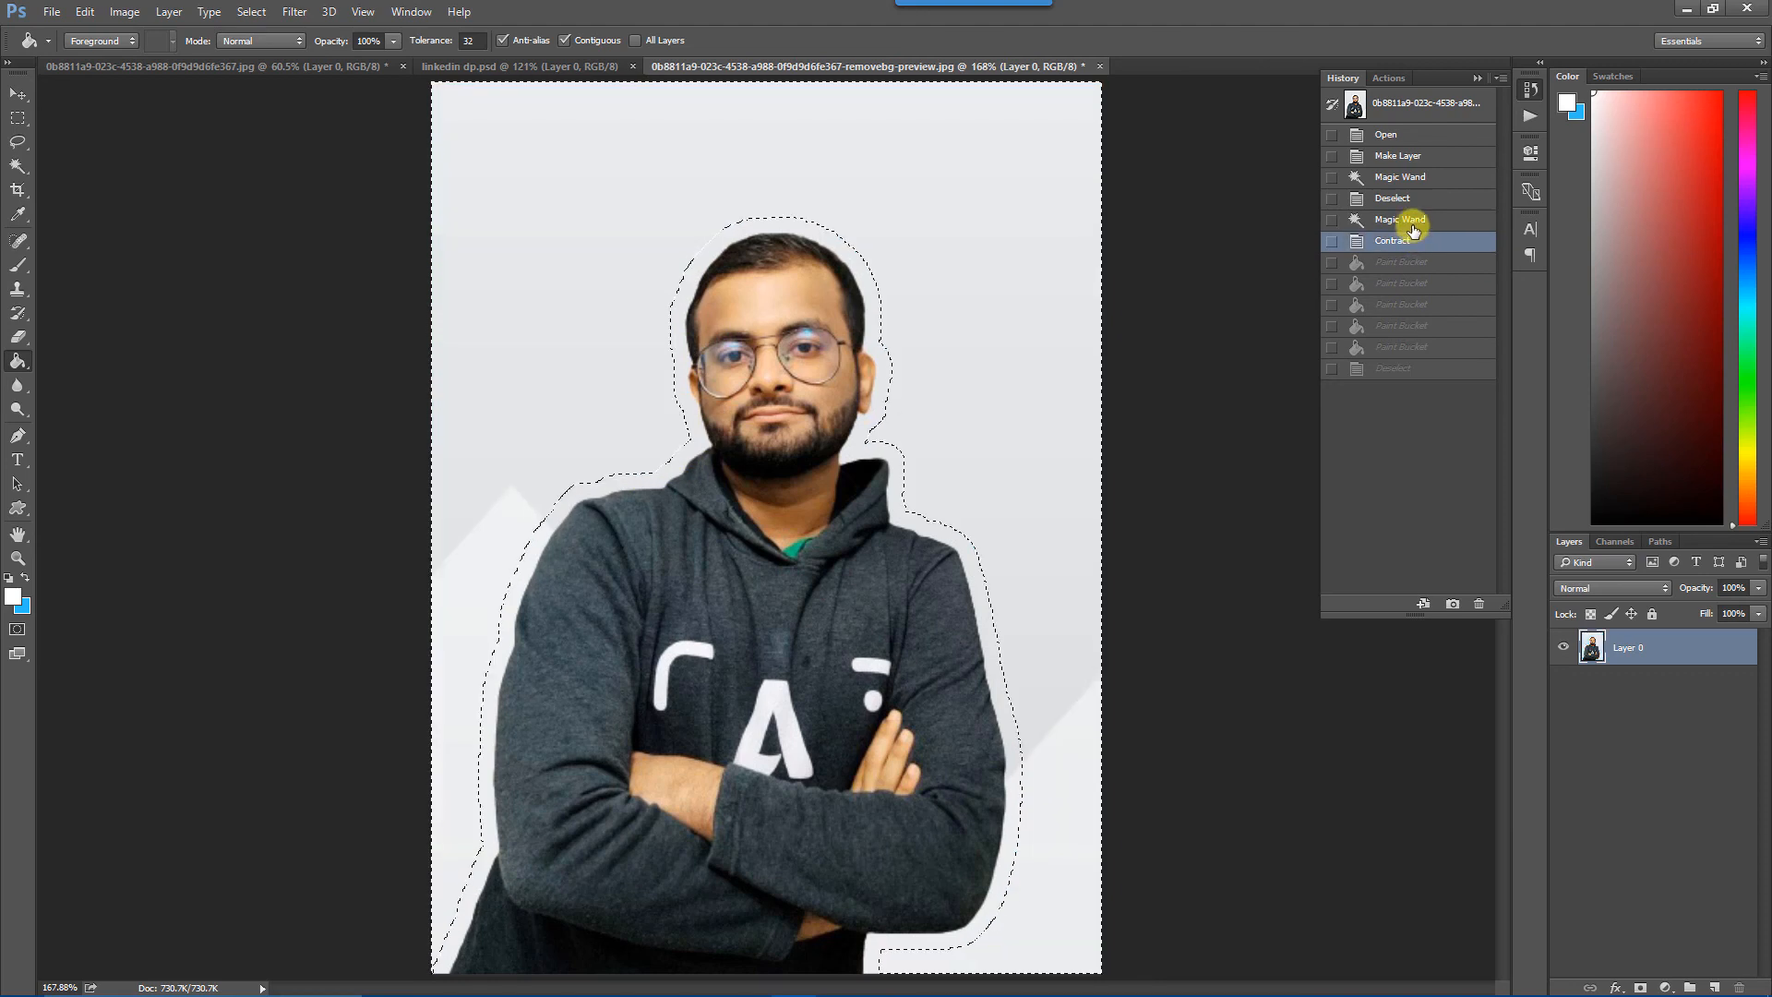
left_click(1414, 220)
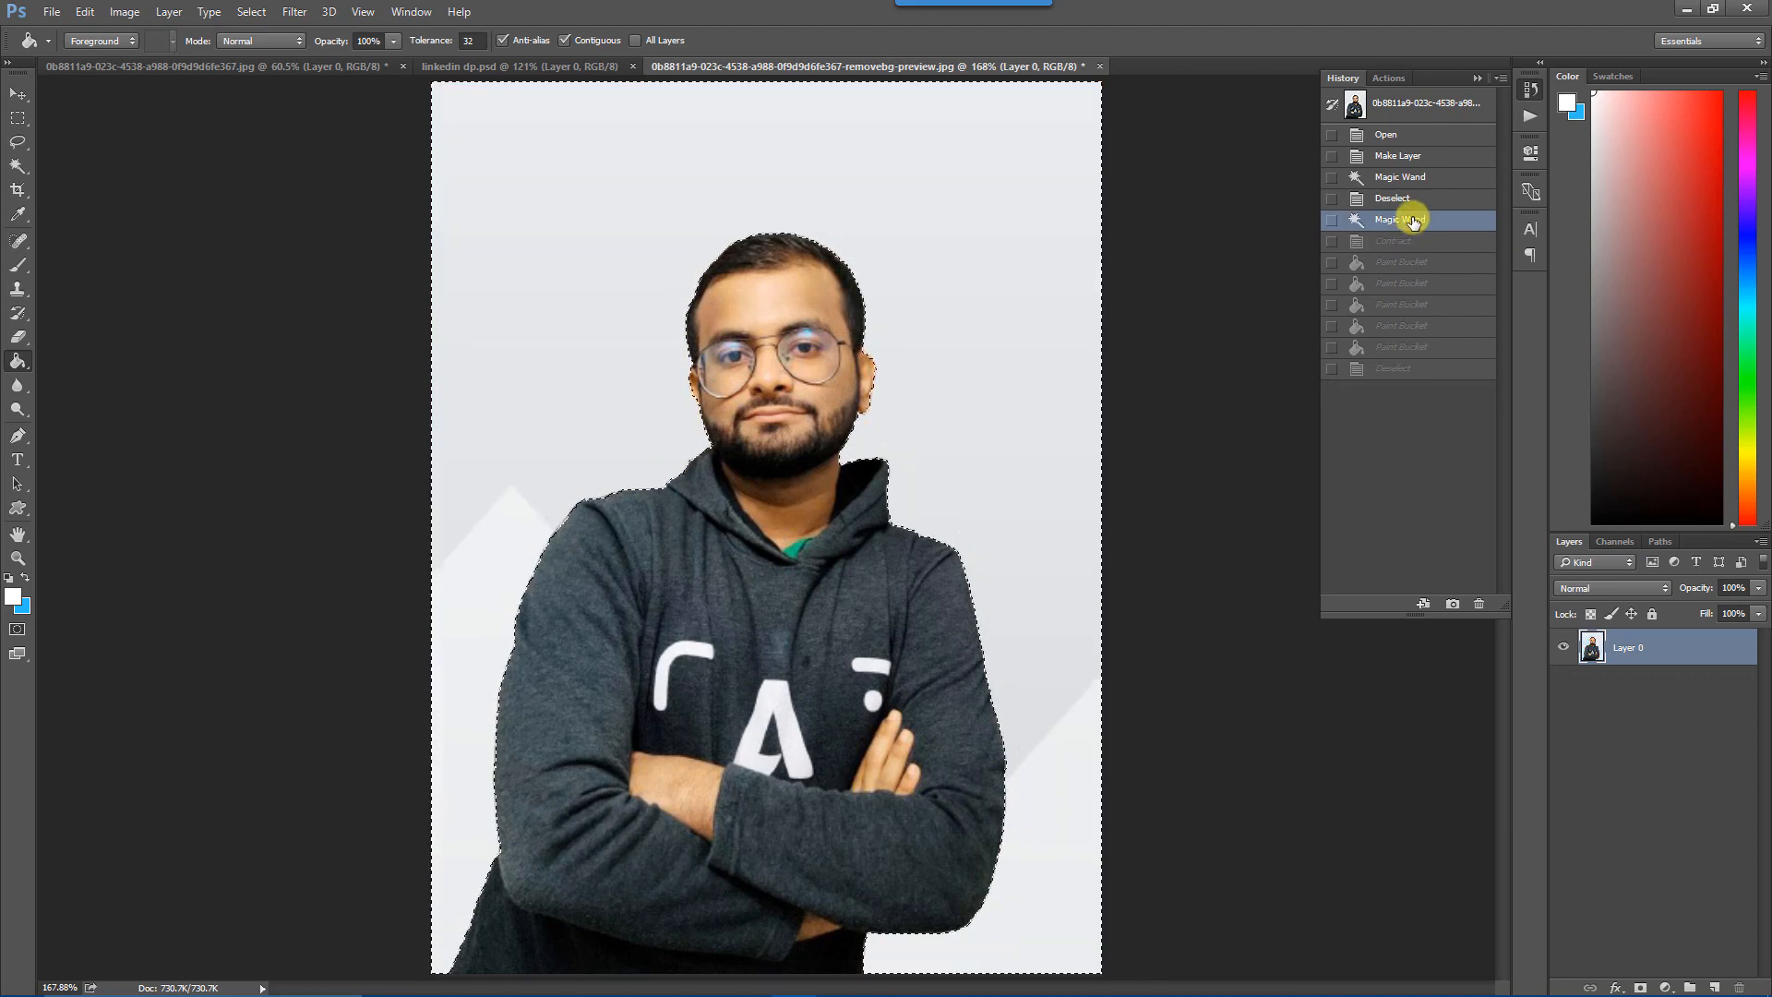
Contract the backdrop selection by 5 pixels and fill it with bright blue using the Paint Bucket.
left_click(255, 12)
mouse_move(403, 255)
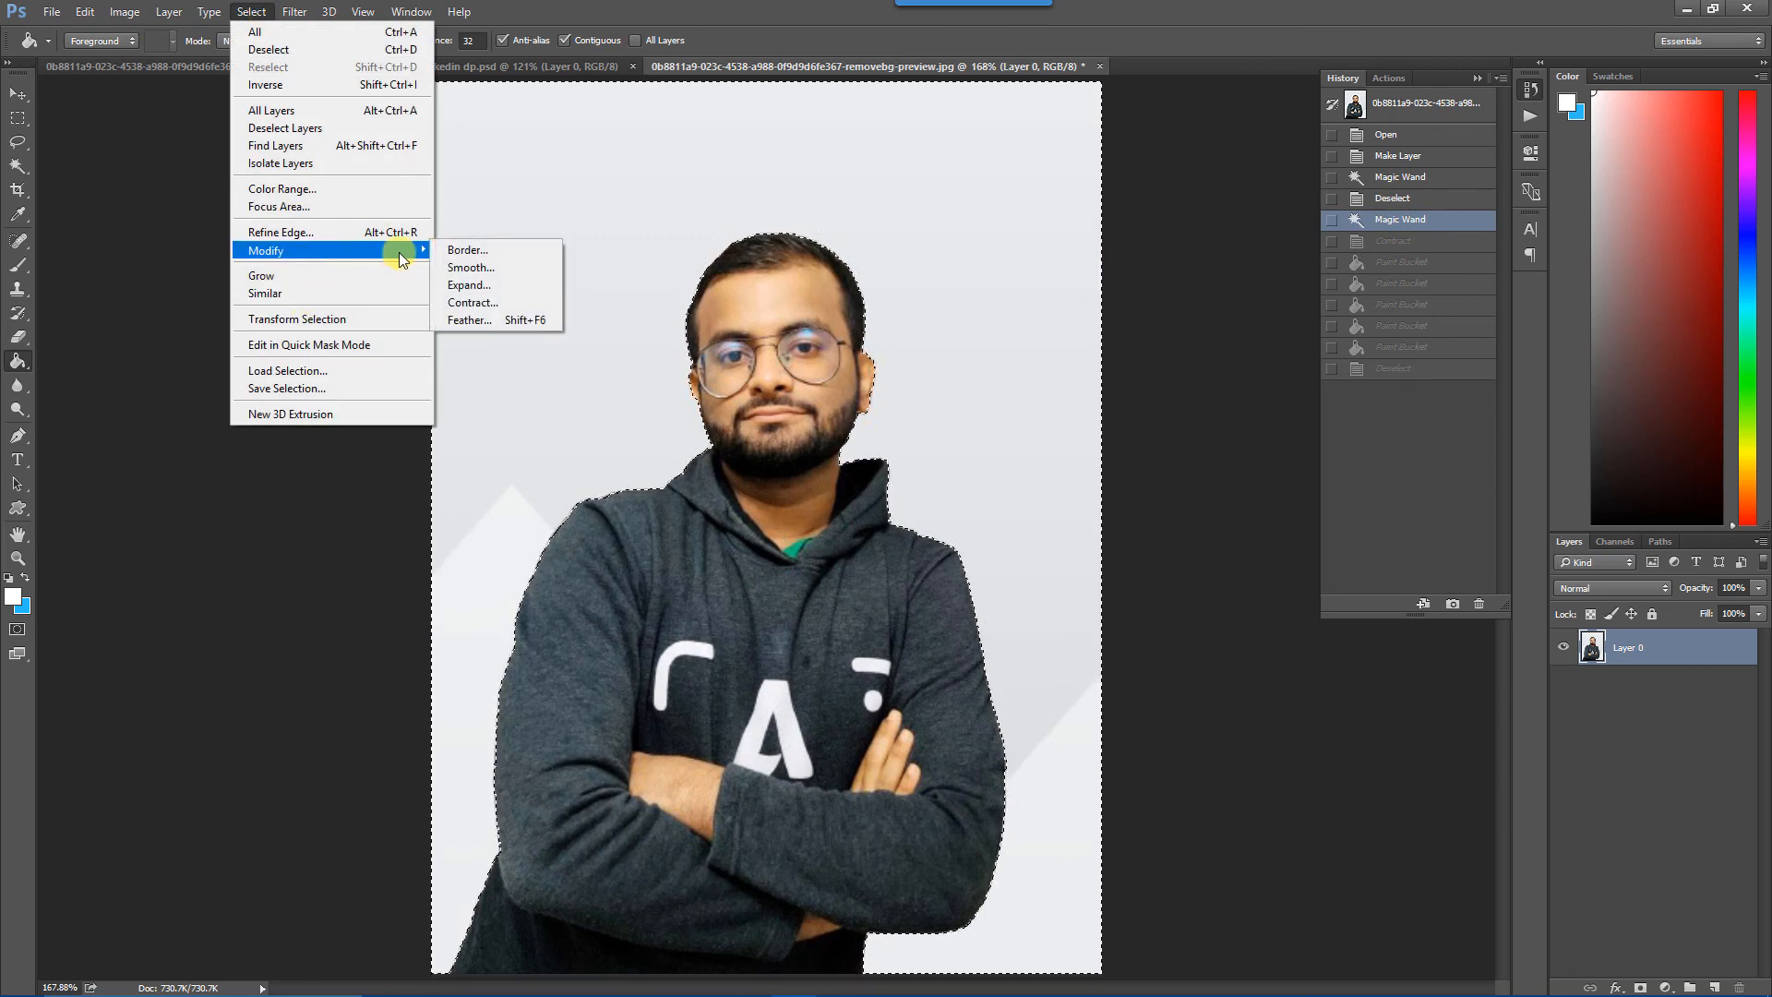
left_click(506, 301)
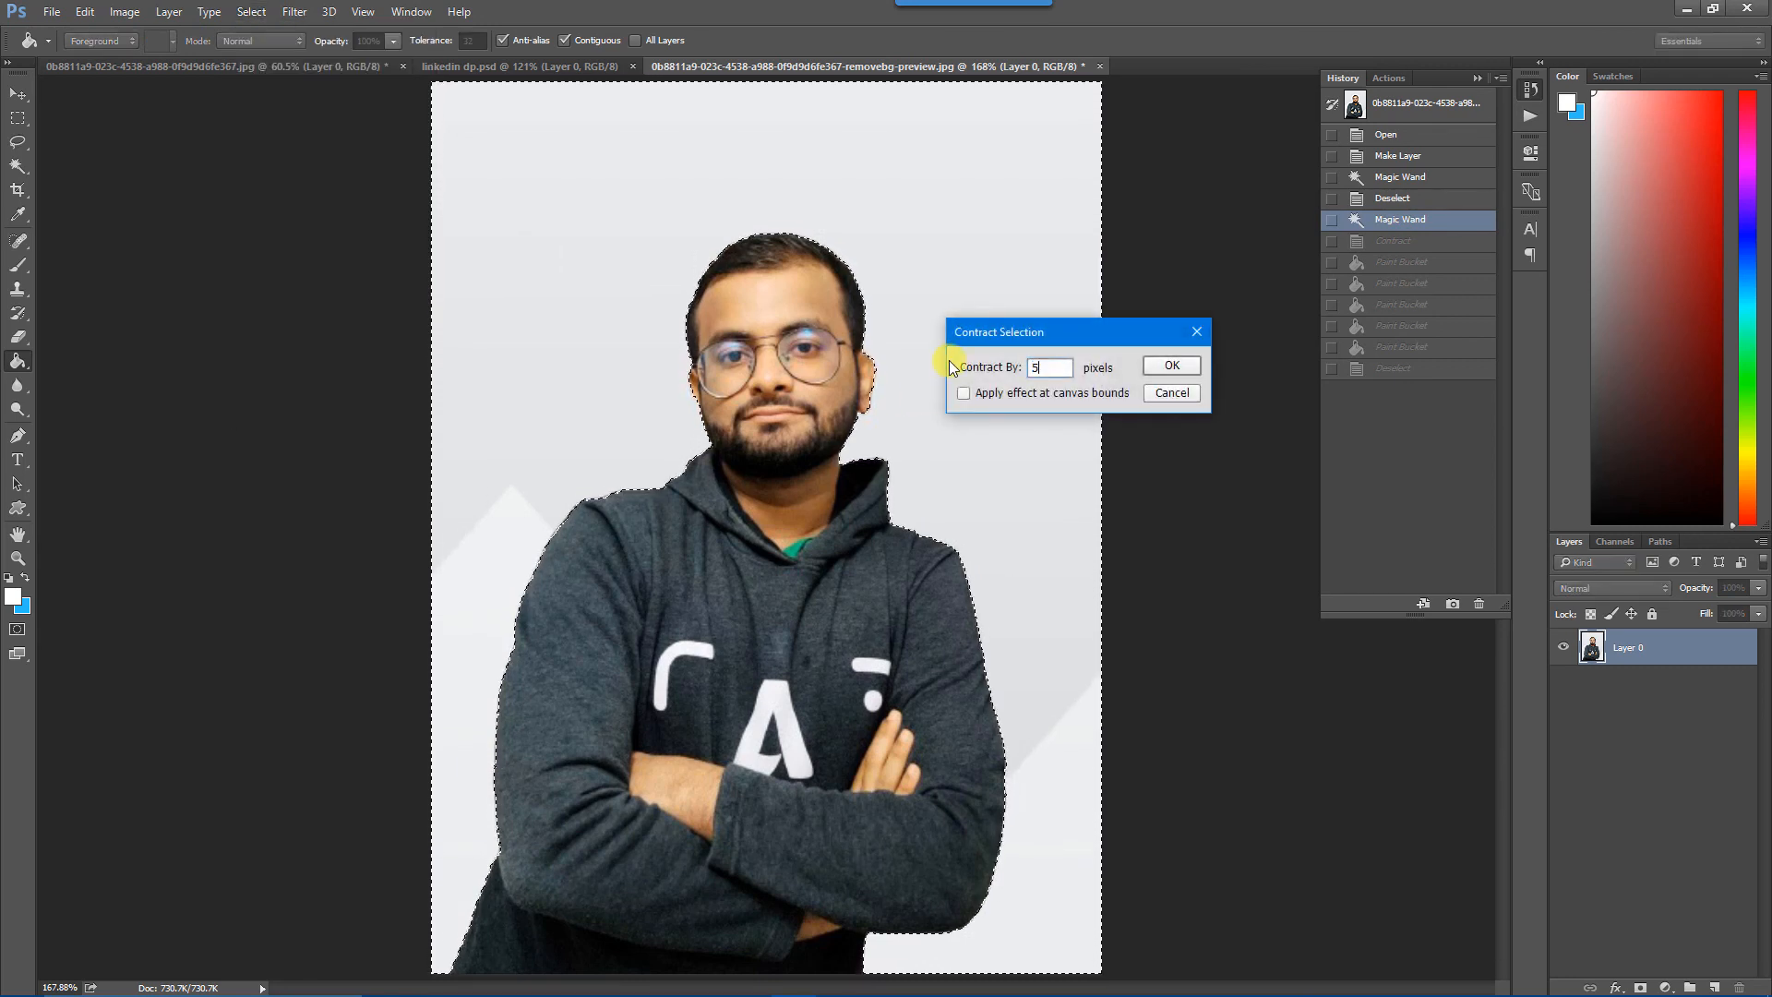
left_click(1169, 366)
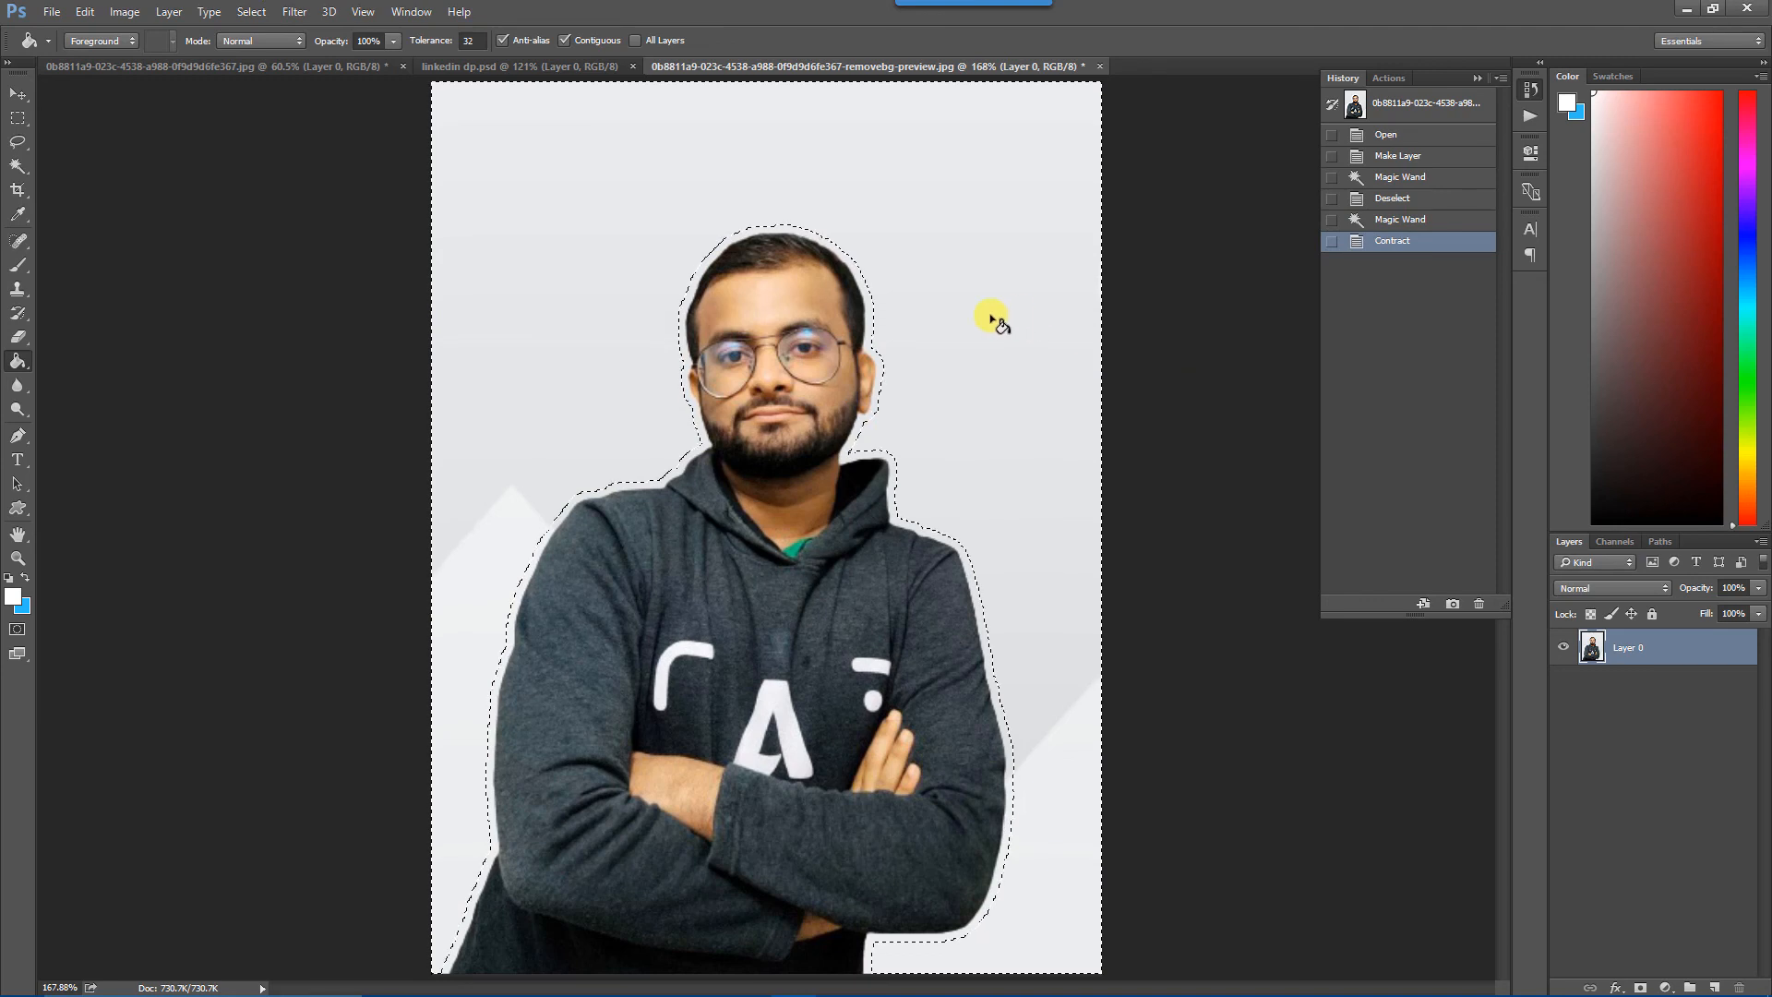
left_click(25, 578)
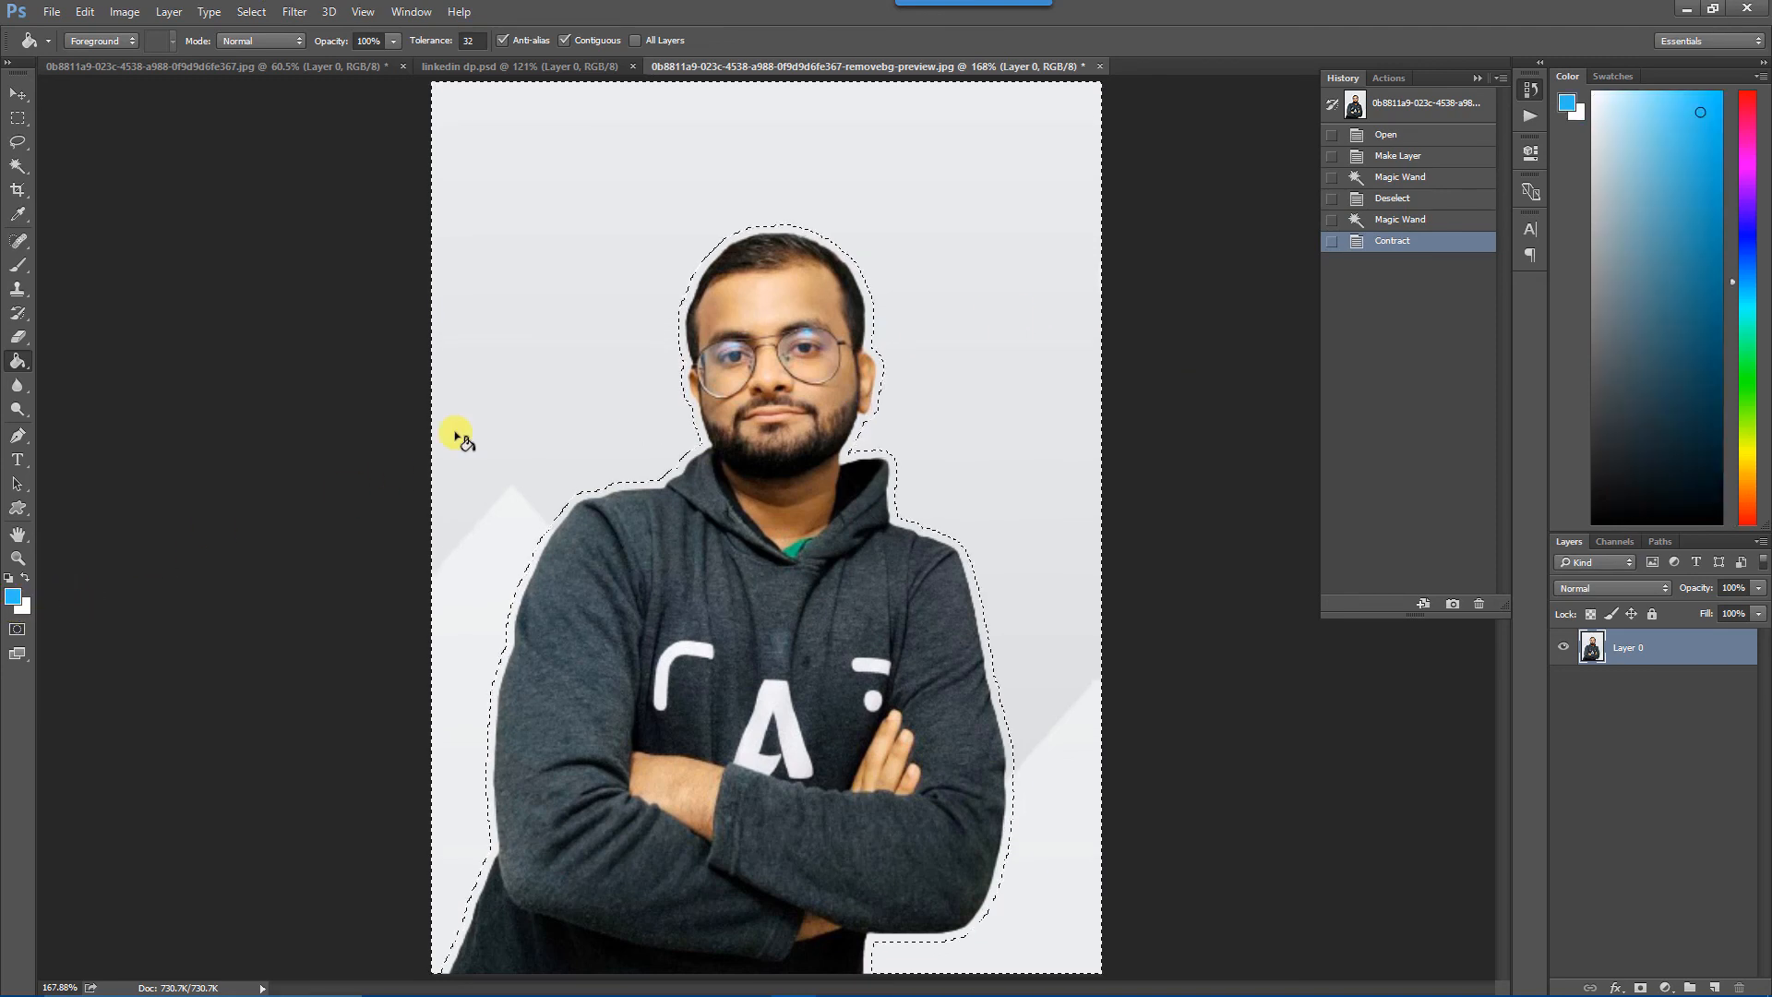
left_click(576, 284)
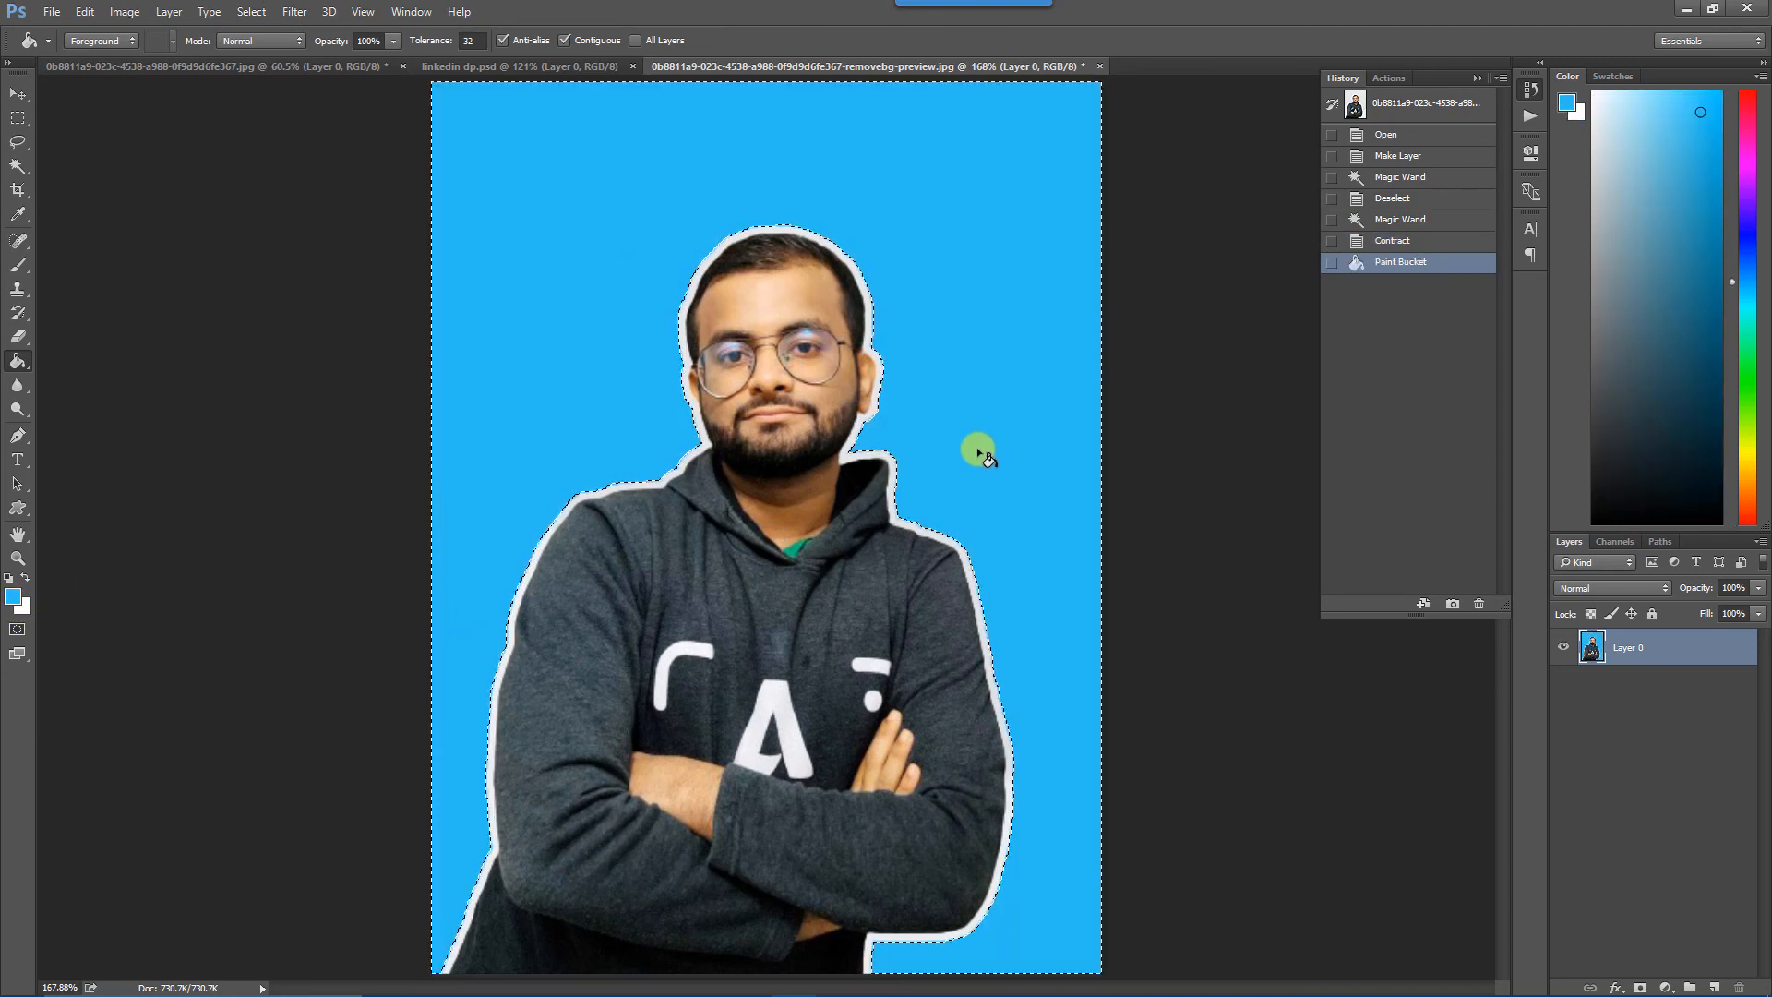
Make white the foreground colour, clear the selection and fill the pale outline around the man with white using the Paint Bucket.
left_click(25, 578)
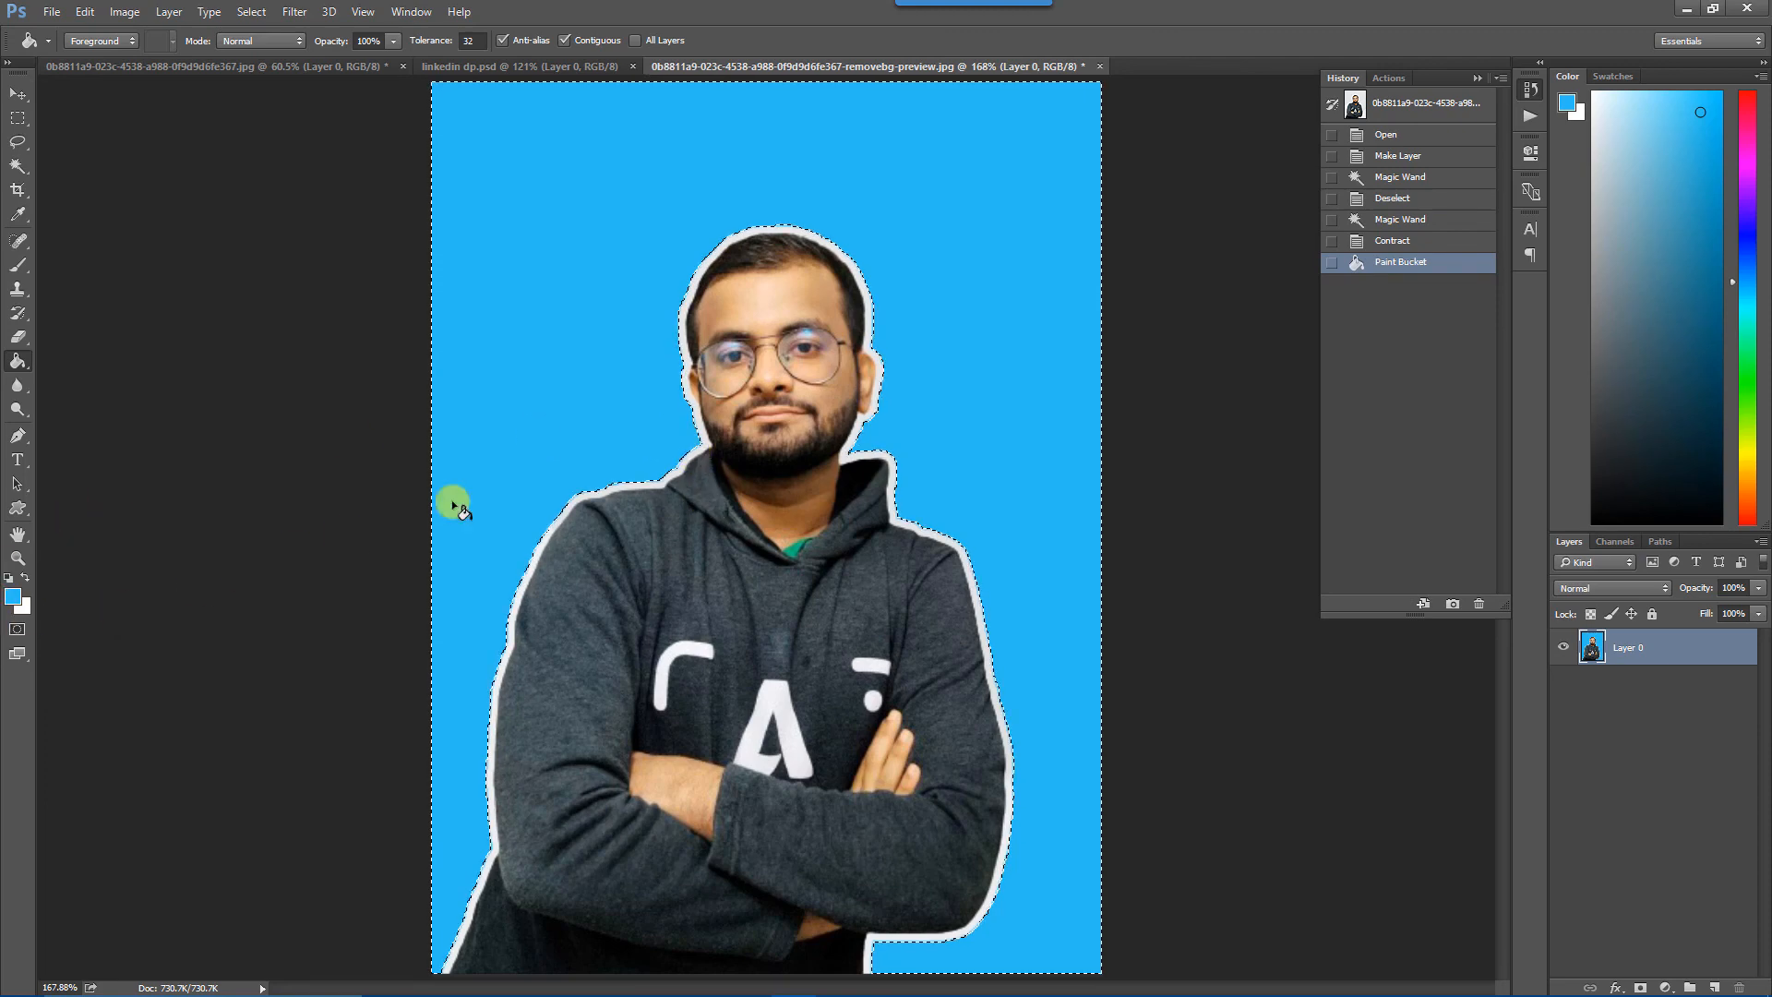
key("ctrl+d")
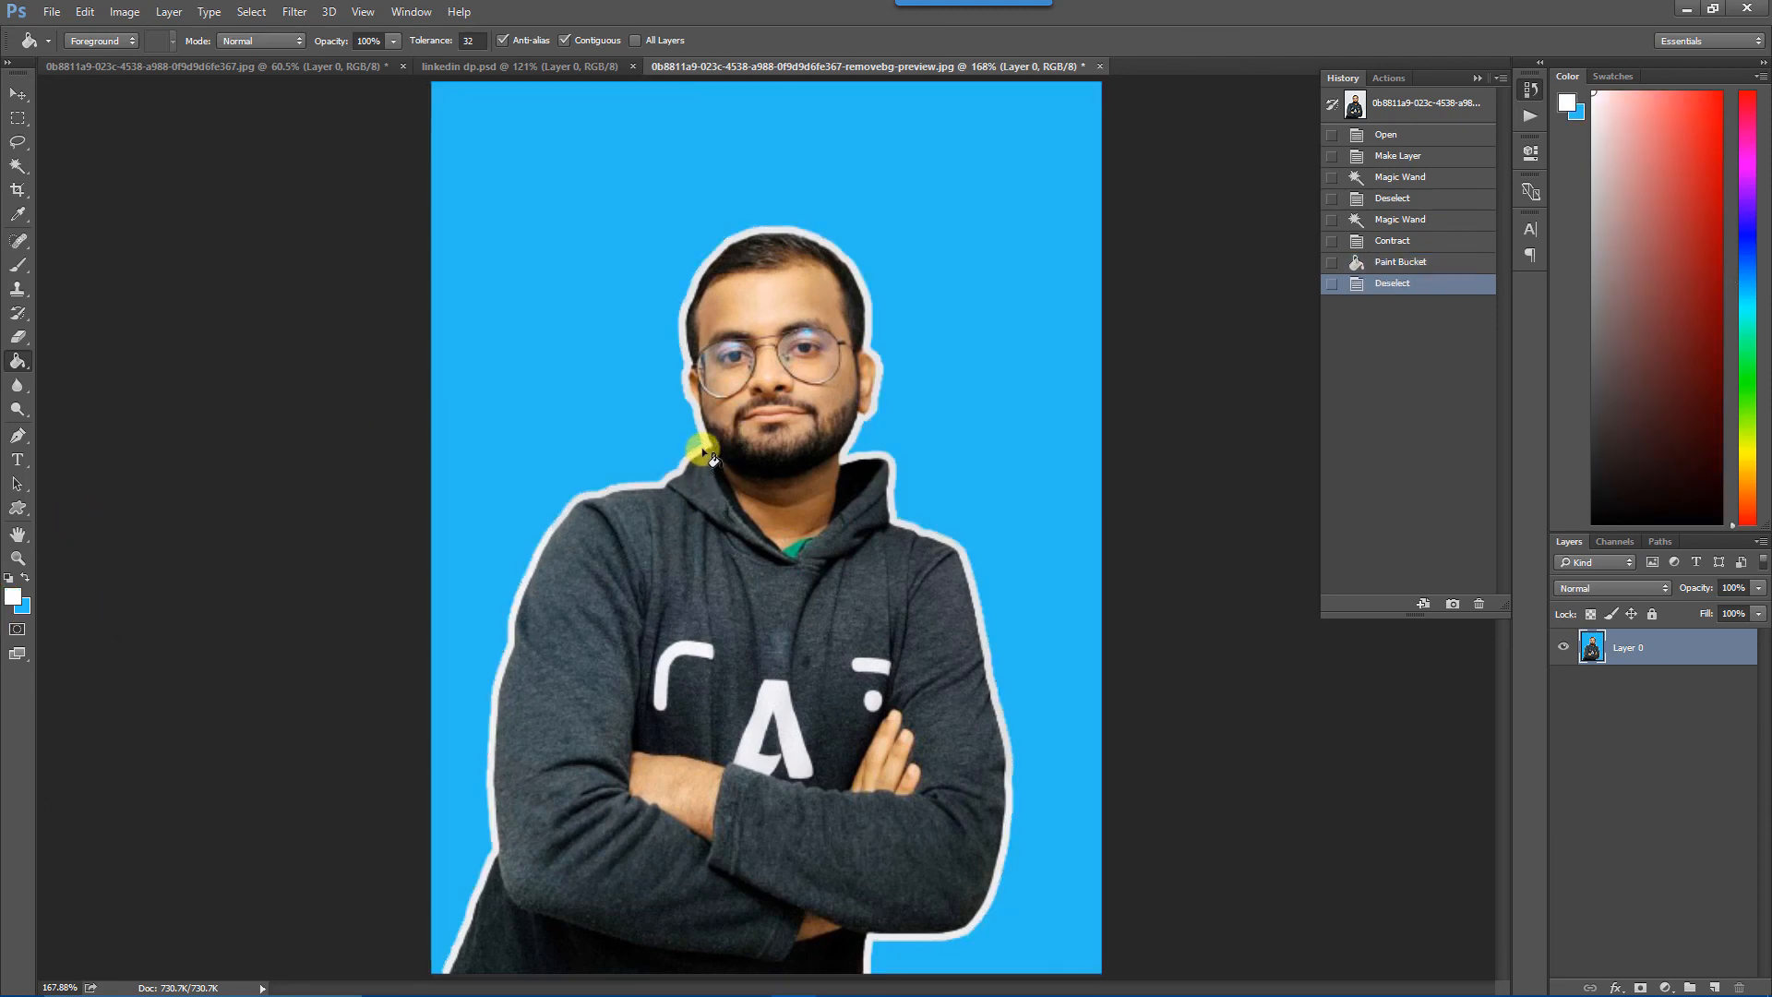
left_click(704, 439)
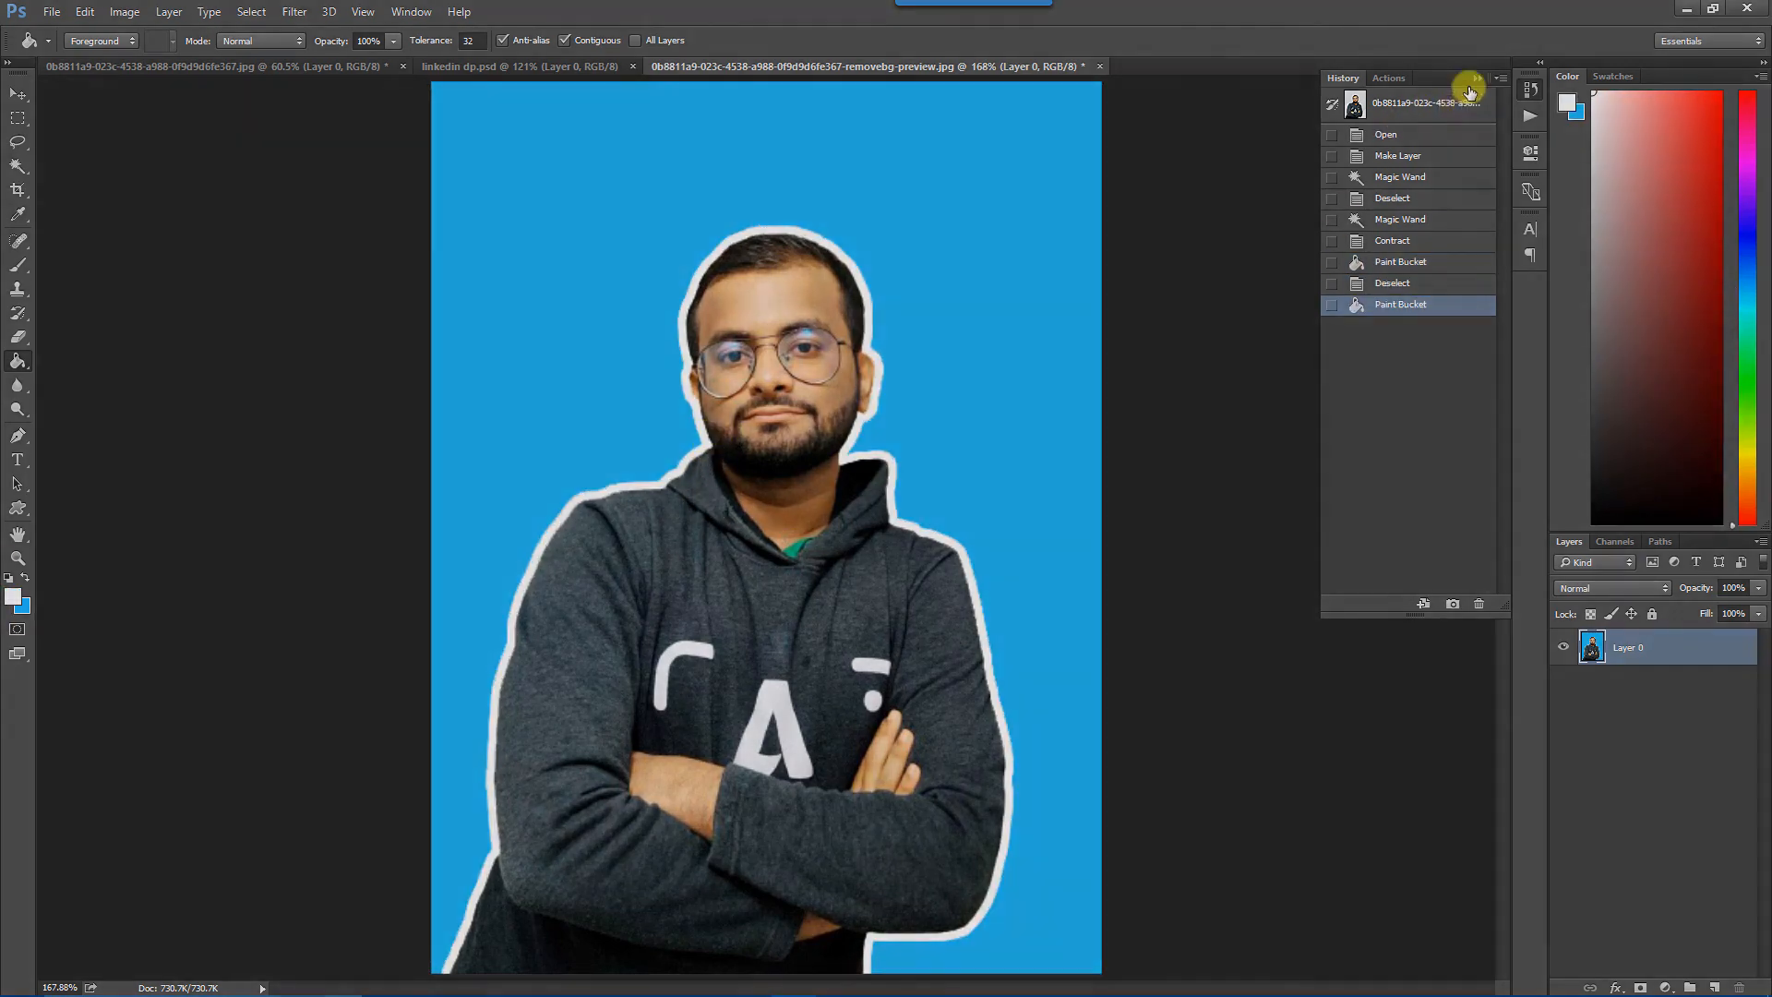